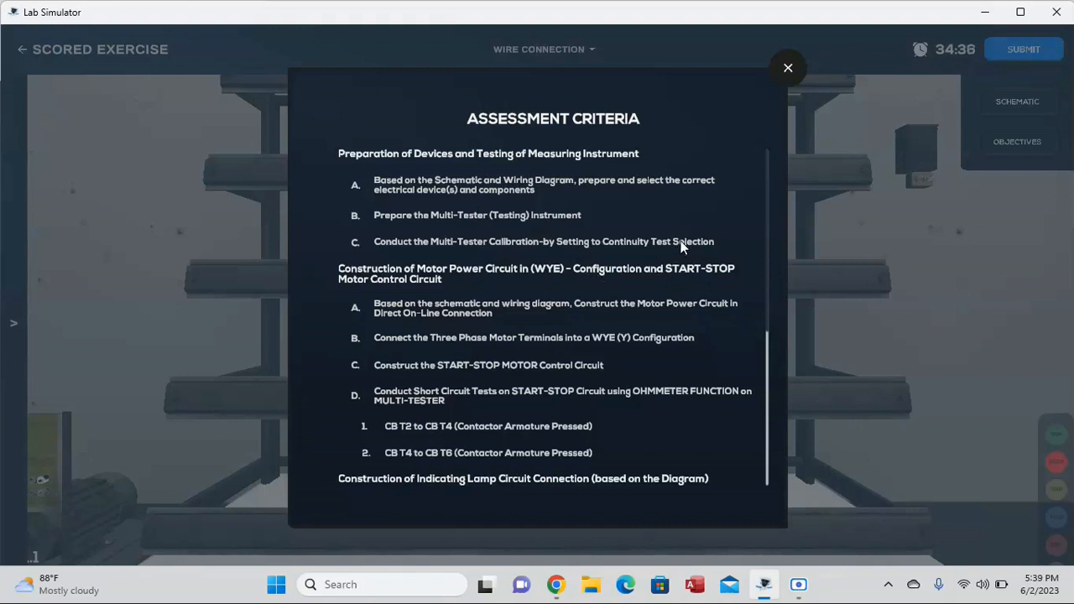
Review the schematic of the power circuit, control circuit and indicating lamps.
click(788, 68)
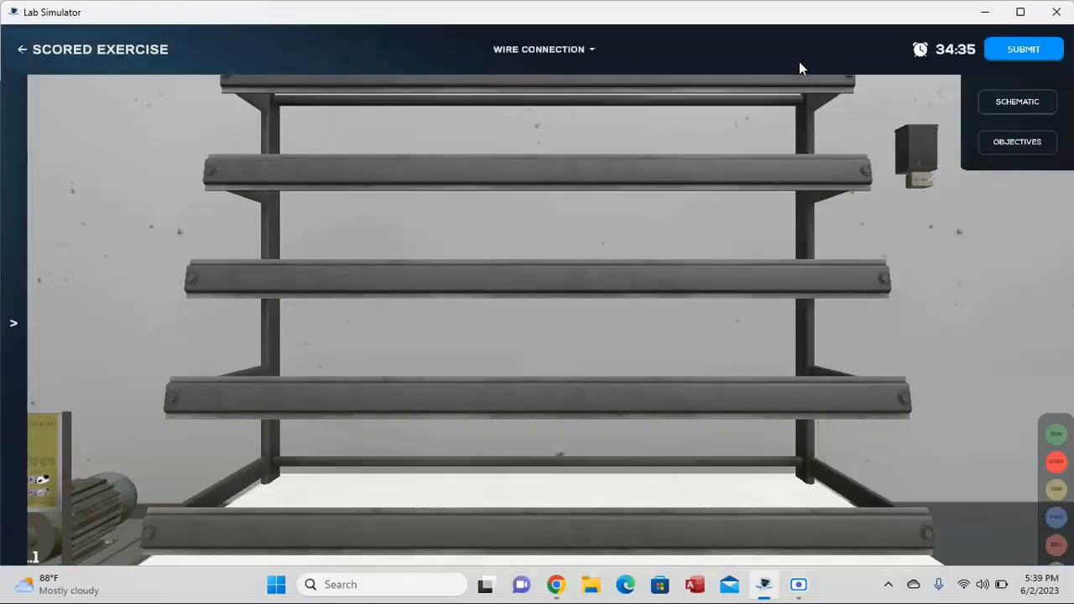
click(999, 102)
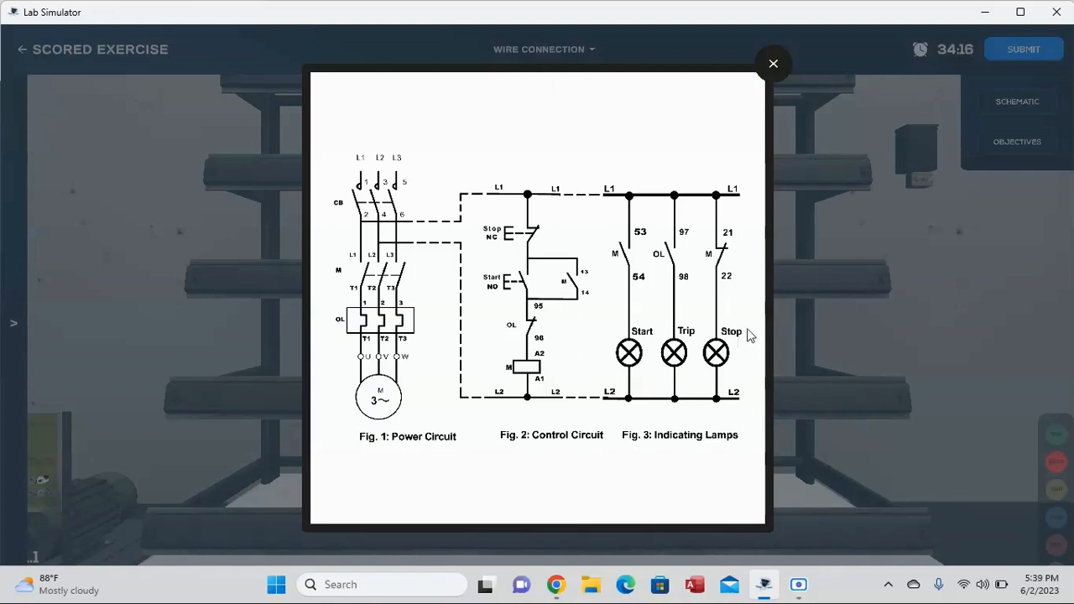
click(770, 68)
Mount the phase circuit breaker, magnetic contactor, thermal overload relay and multi-tester one below another, each on its own rack shelf.
click(15, 324)
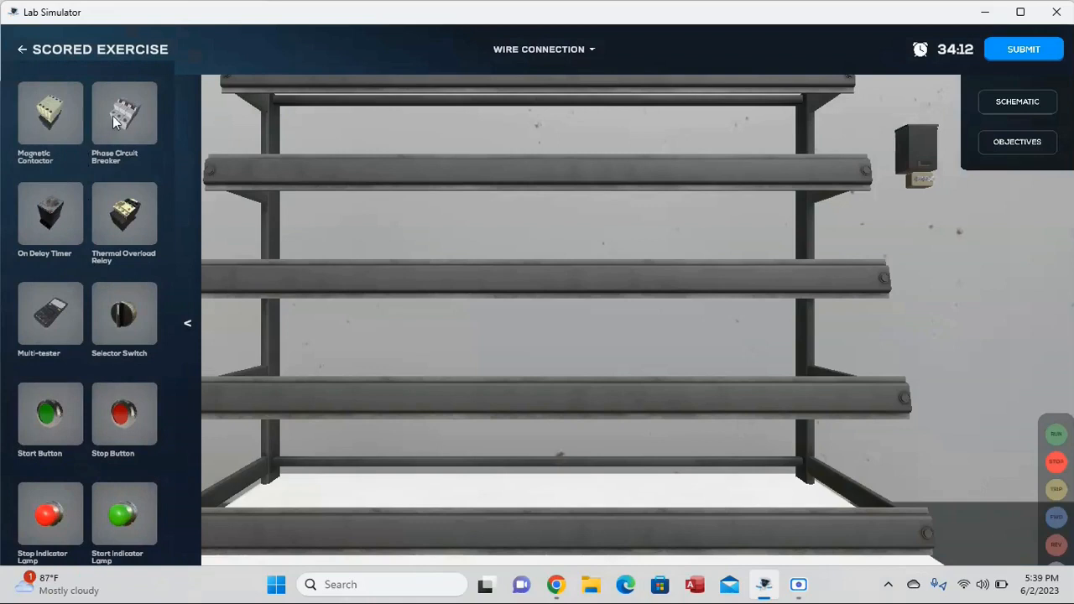
drag(224, 118, 284, 118)
drag(66, 112, 265, 216)
drag(131, 220, 296, 320)
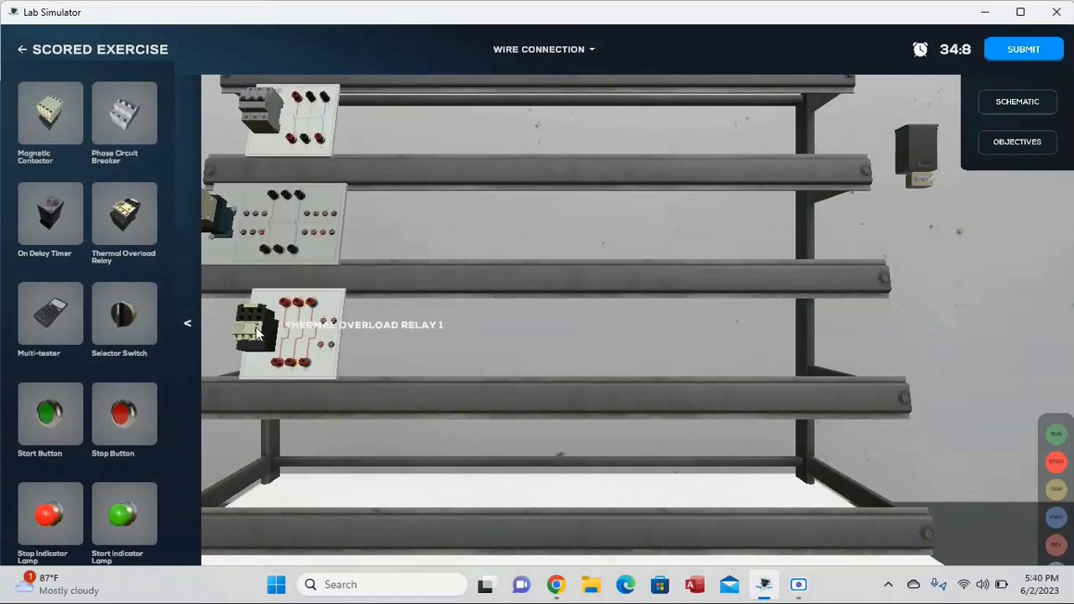
drag(154, 408, 265, 474)
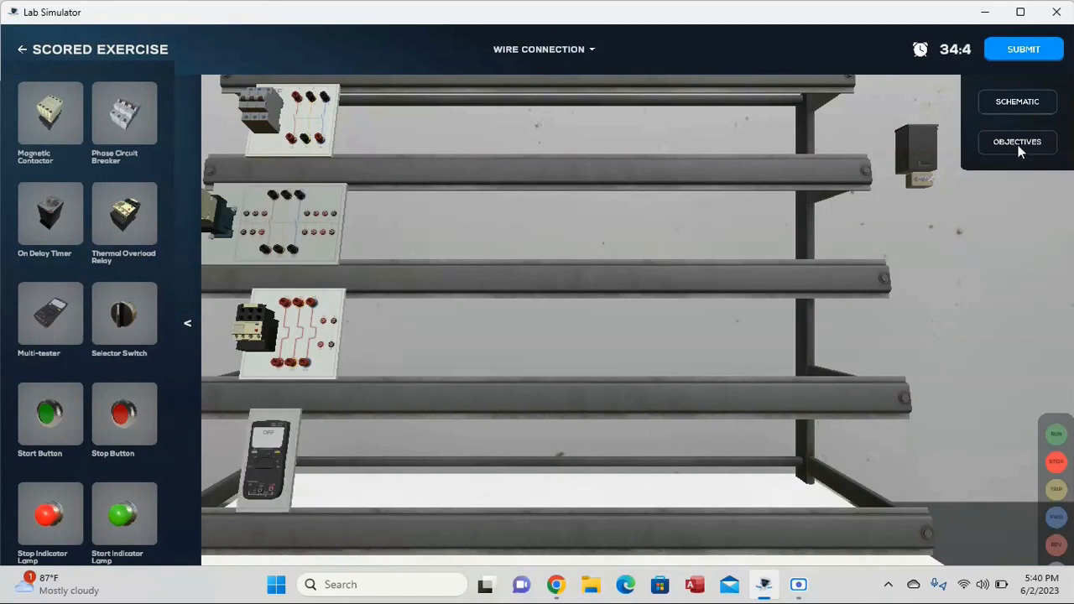
Check the schematic and place a stop button beside the magnetic contactor and a start button beside the thermal overload relay.
click(1018, 102)
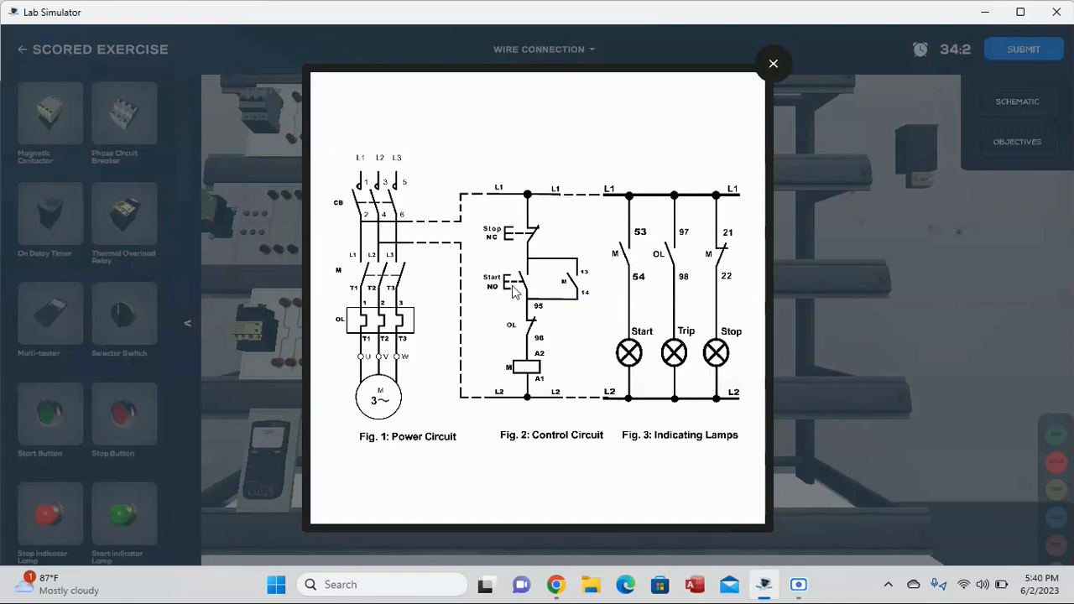
click(773, 62)
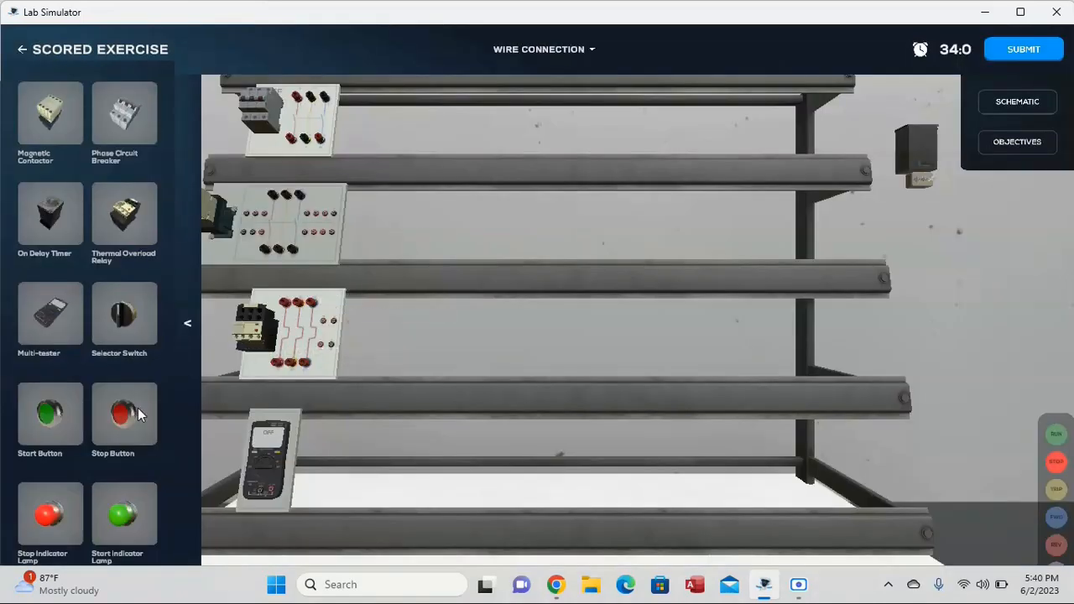
click(470, 222)
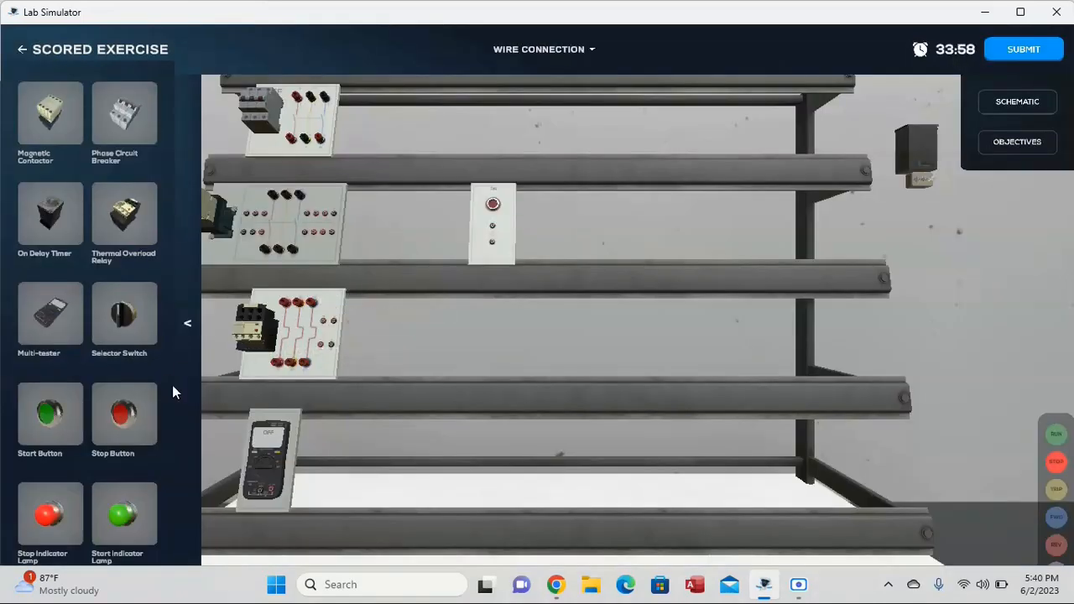
click(487, 333)
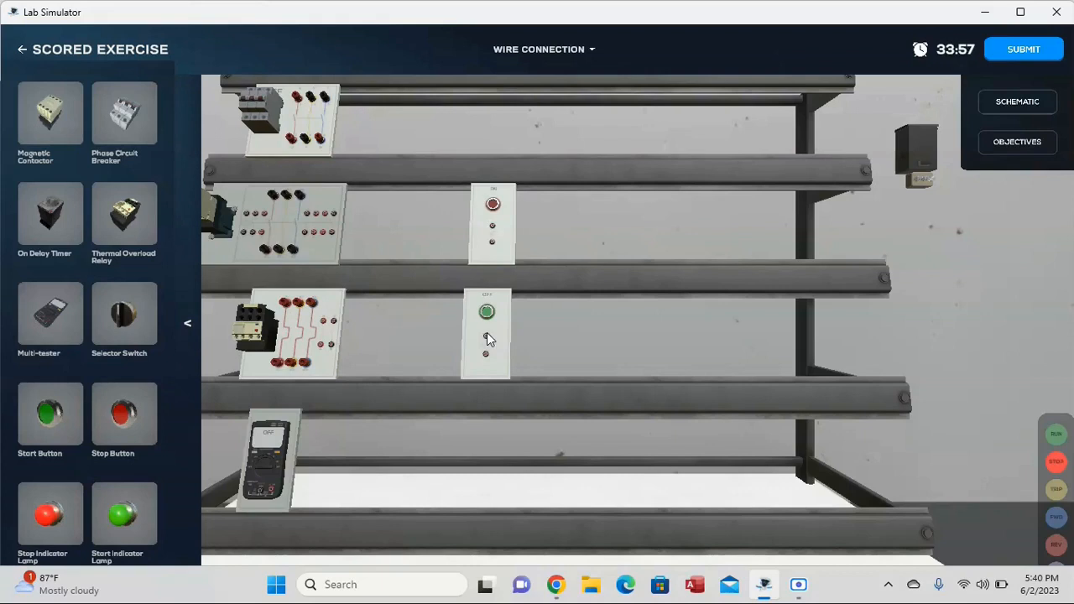
Place the start, trip and stop indicator lamps in that order on the magnetic contactor's shelf, beyond the stop button.
click(1018, 102)
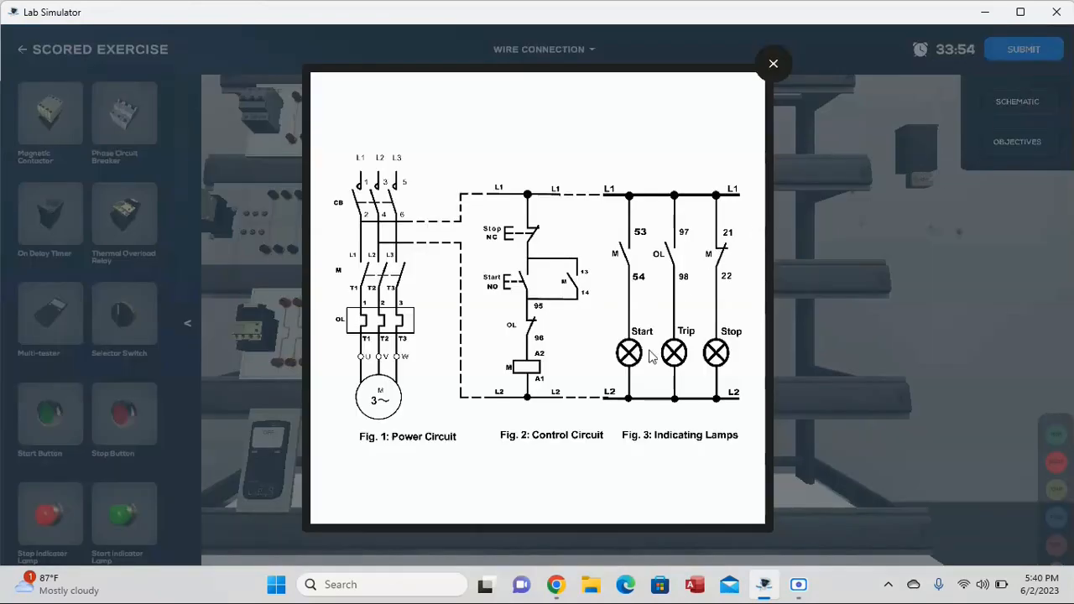
click(767, 68)
scroll(104, 371, down, 1)
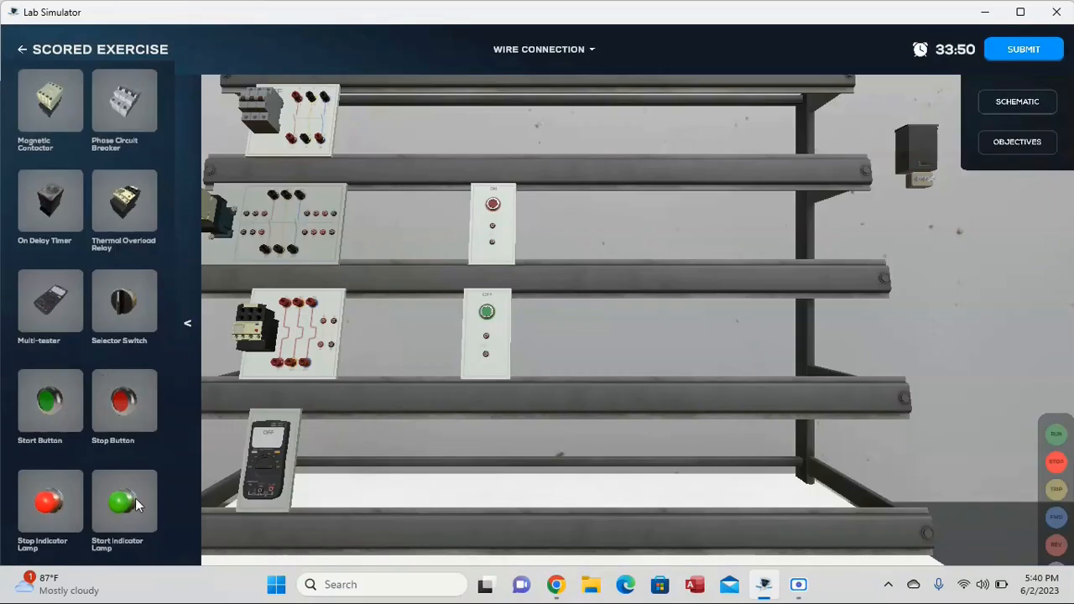
click(630, 236)
scroll(98, 401, down, 1)
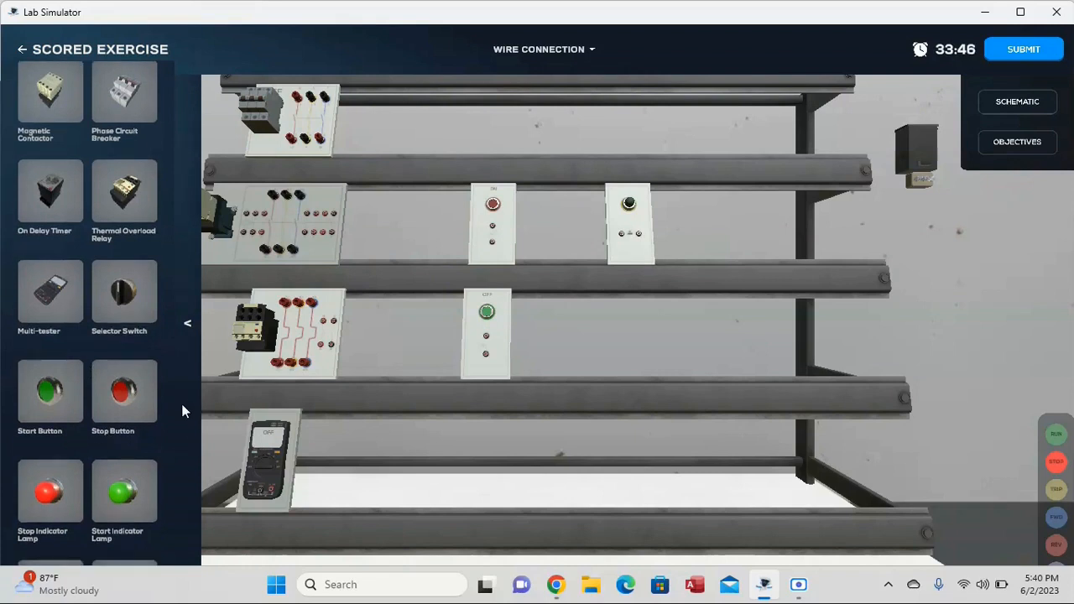
scroll(170, 425, down, 2)
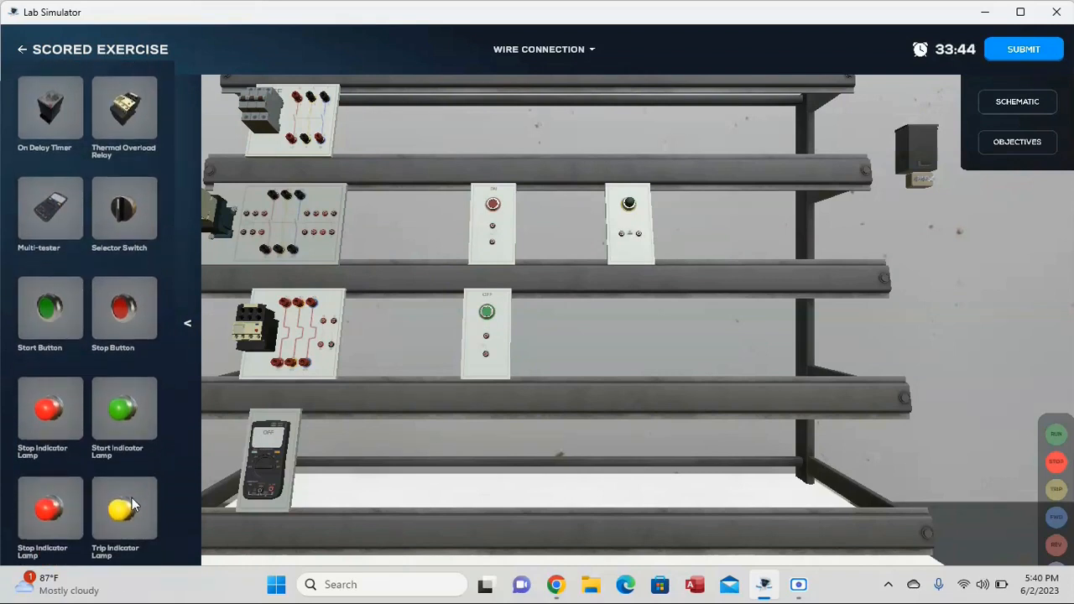
click(695, 237)
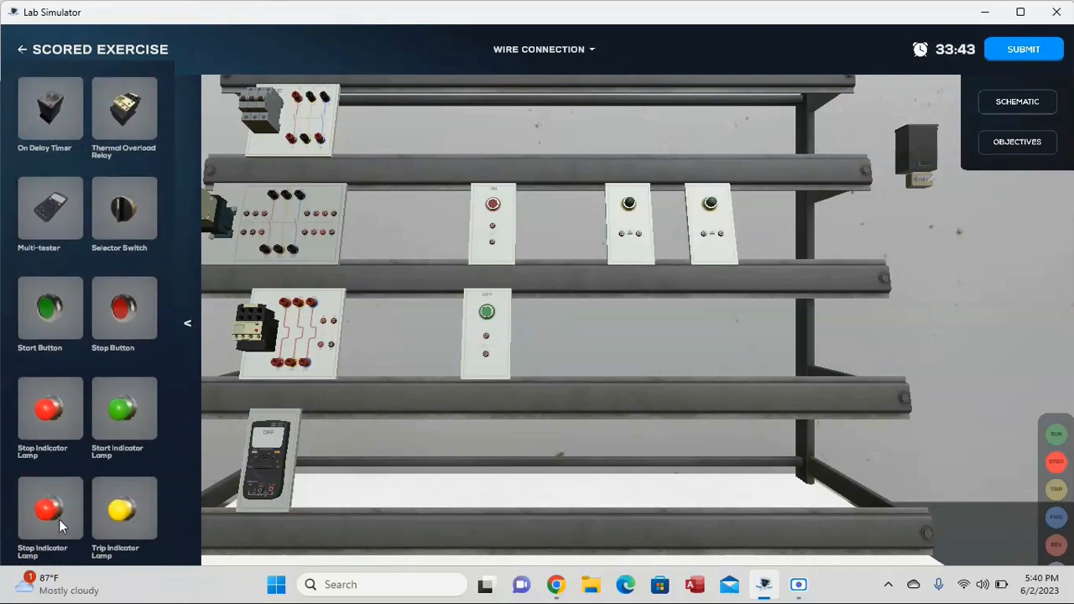
click(786, 236)
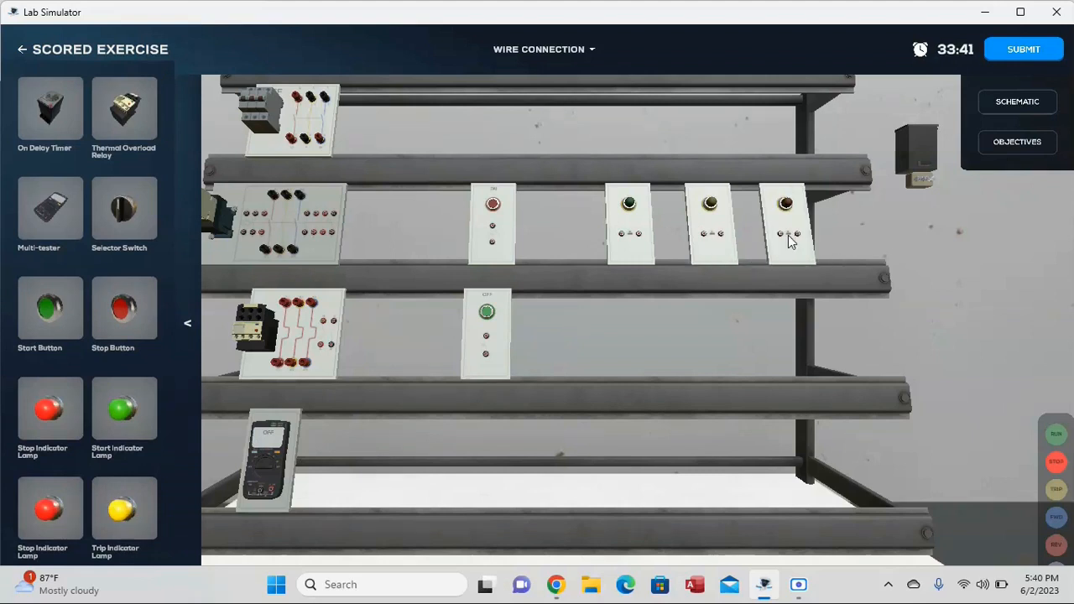
Bridge the multi-tester's two lead sockets with a red wire and set the meter to the continuity test.
click(1005, 106)
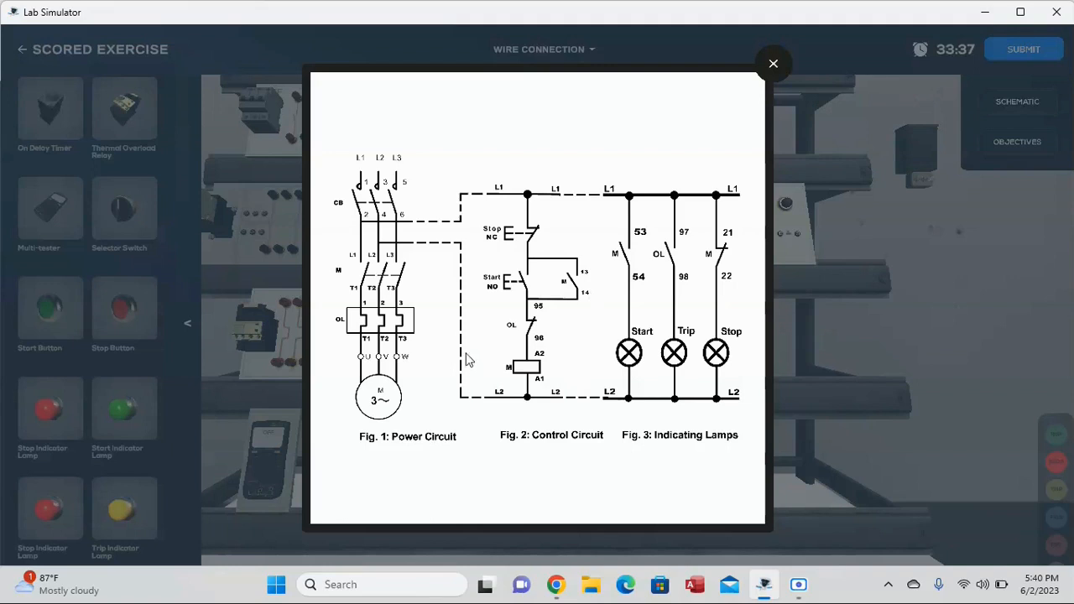
click(774, 65)
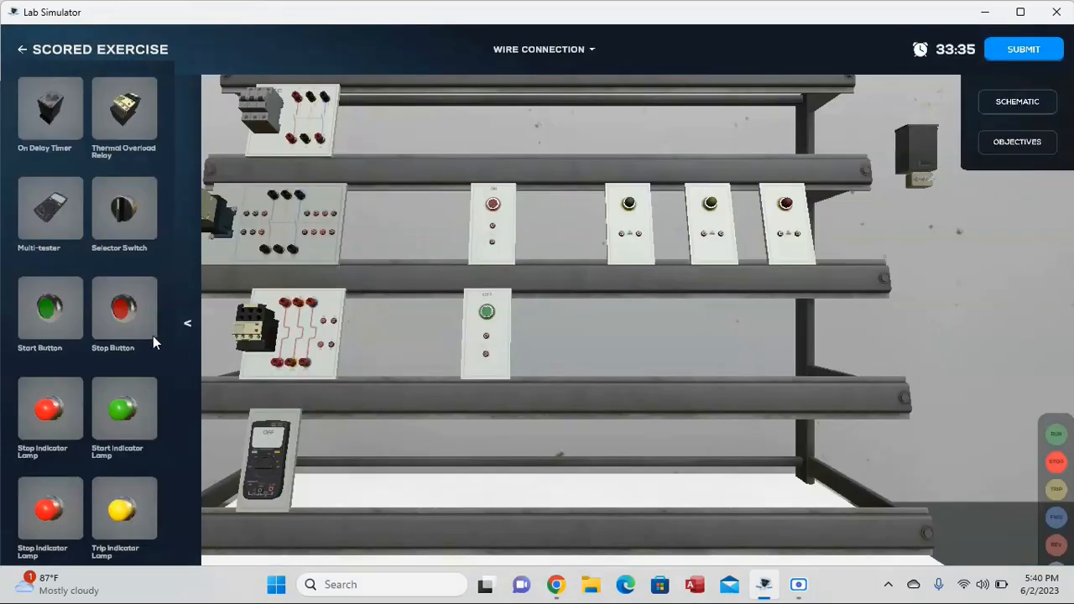
click(187, 323)
drag(850, 313, 614, 379)
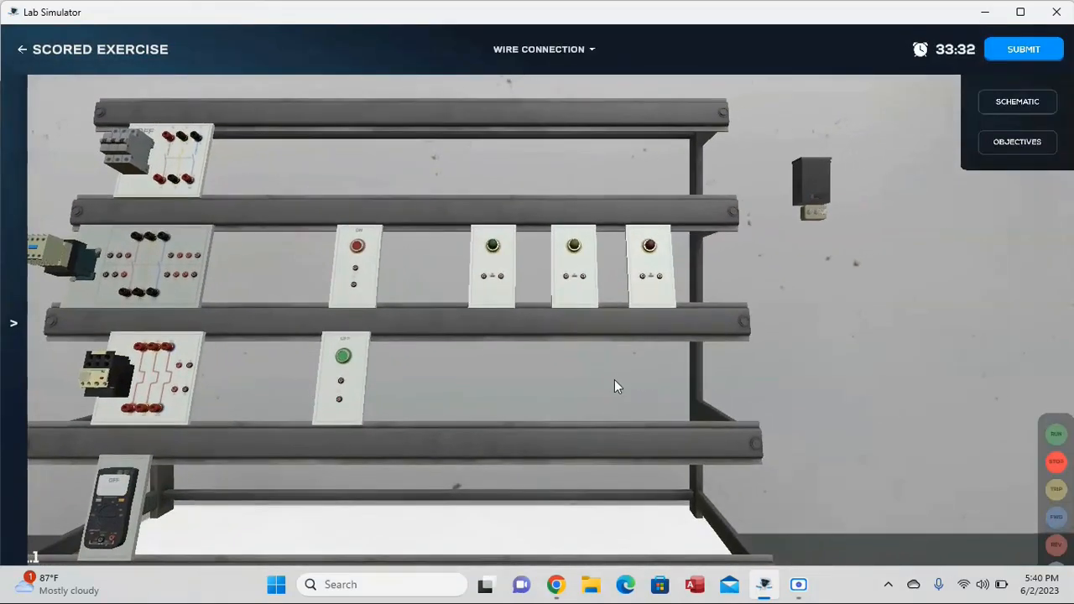
click(588, 45)
click(540, 92)
drag(469, 375, 770, 221)
scroll(386, 366, up, 2)
drag(384, 367, 572, 288)
scroll(572, 287, up, 2)
click(430, 374)
click(457, 375)
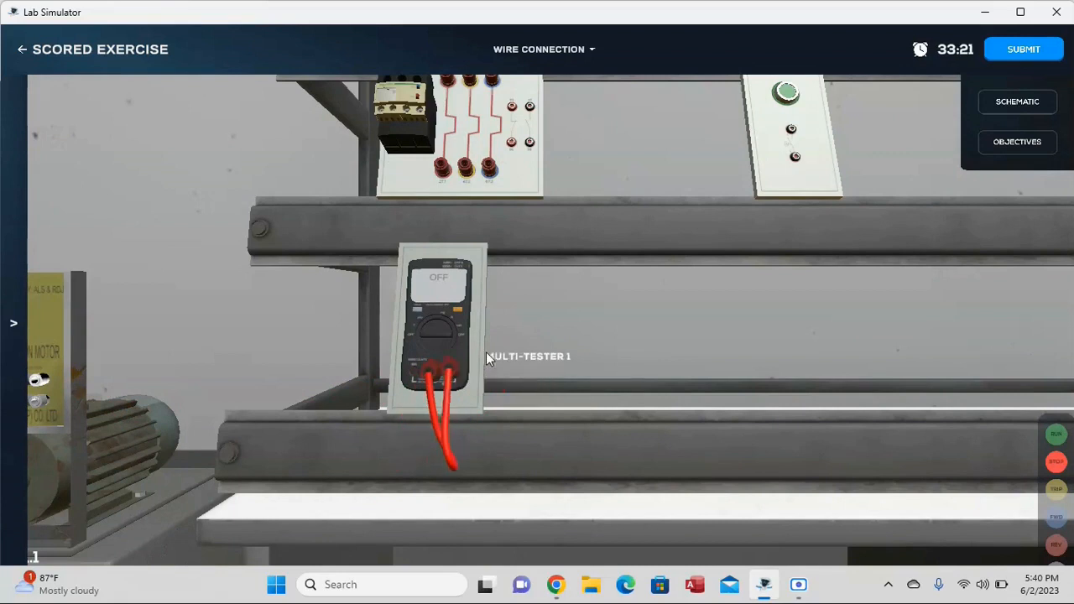
click(454, 351)
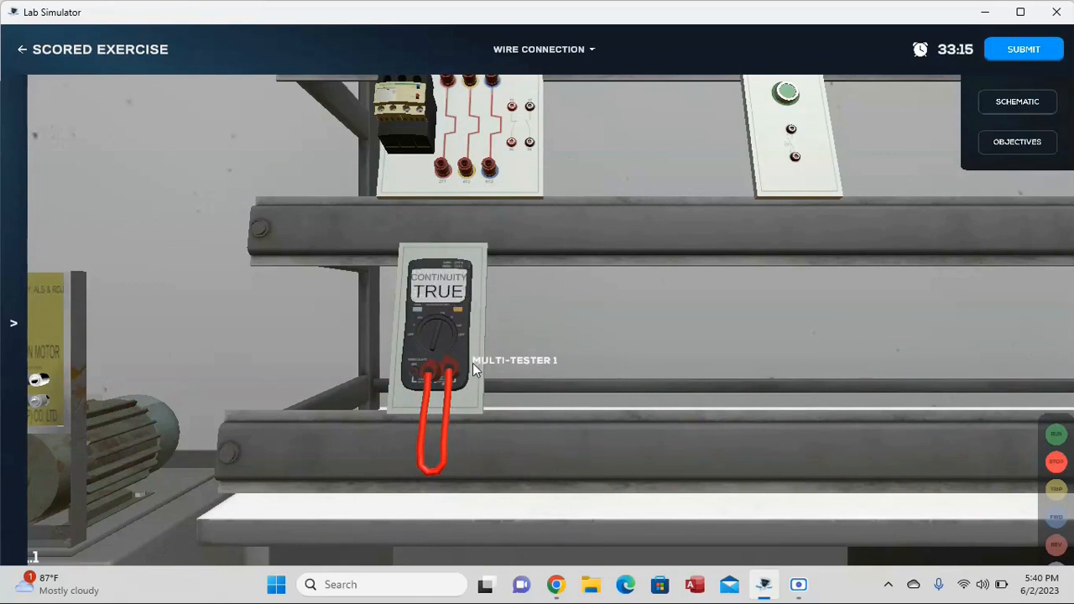
Switch the multi-tester off and remove the red wire between its sockets.
click(449, 344)
click(452, 347)
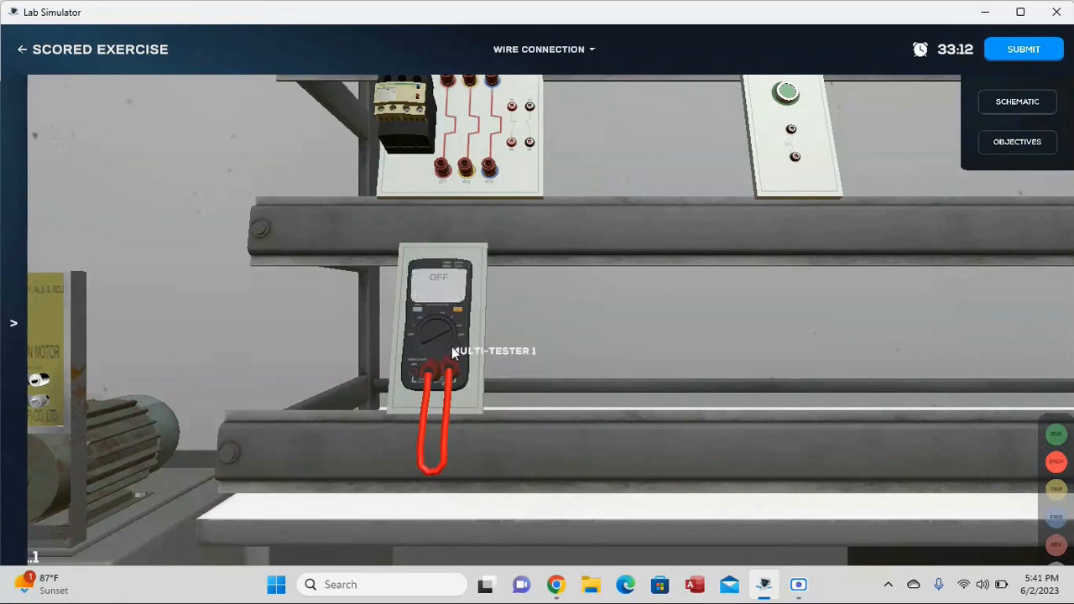
click(444, 425)
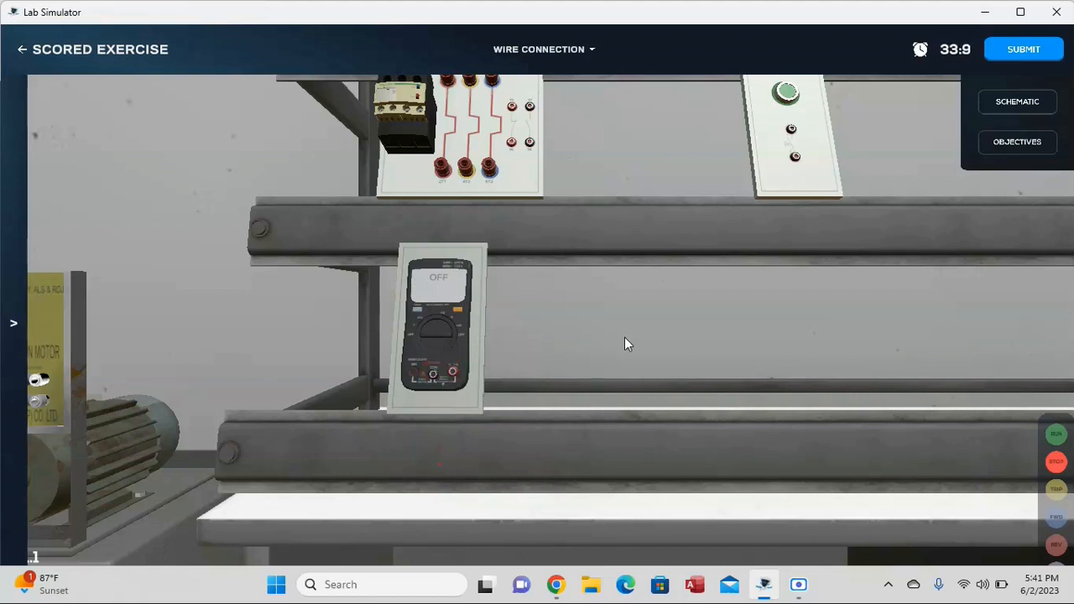
Review the assessment criteria and run a red wire from the power supply's first terminal to circuit breaker input 1.
scroll(629, 338, down, 3)
drag(797, 230, 633, 452)
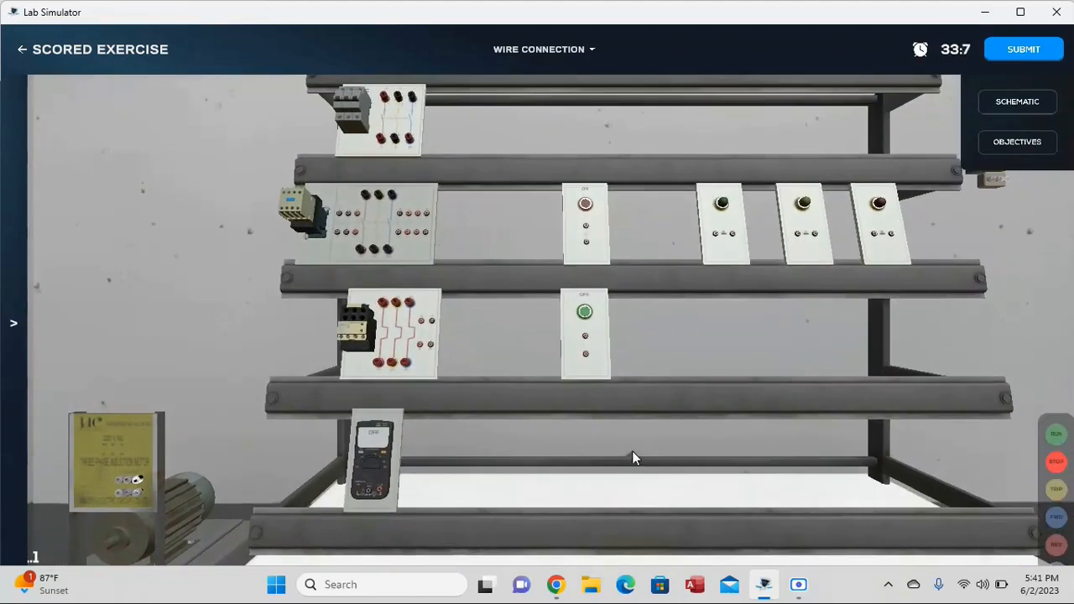
drag(824, 341, 695, 369)
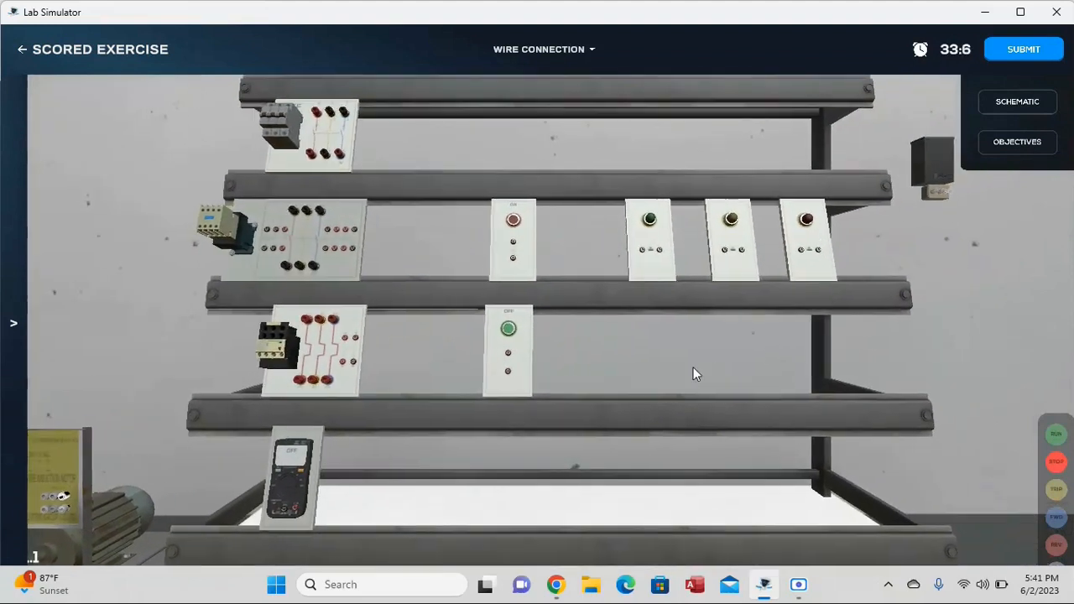
click(1017, 142)
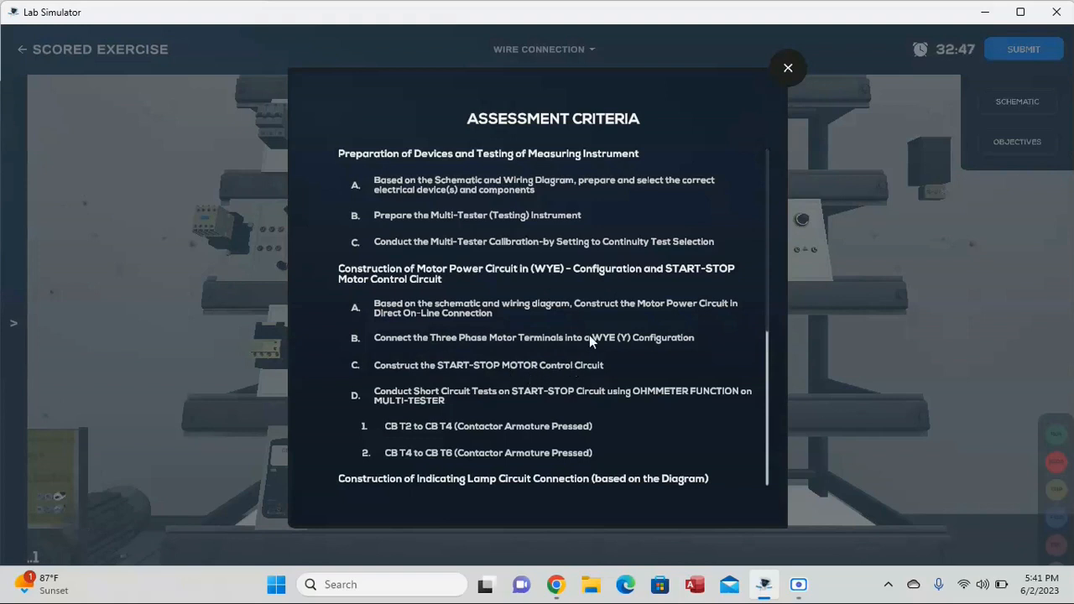
click(788, 69)
drag(1019, 271, 522, 366)
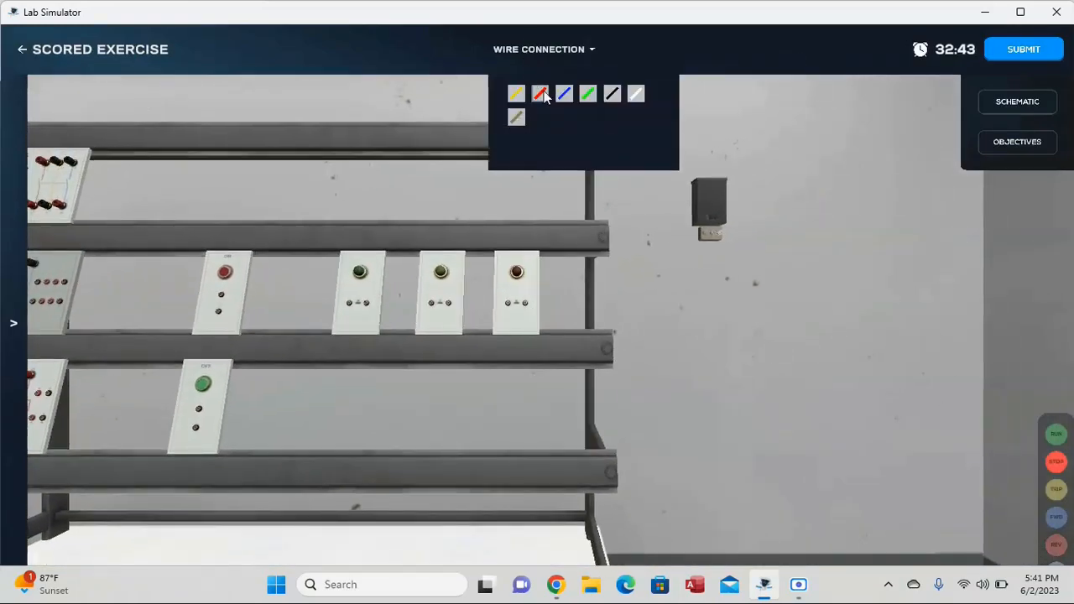
drag(722, 297, 619, 326)
scroll(616, 322, up, 3)
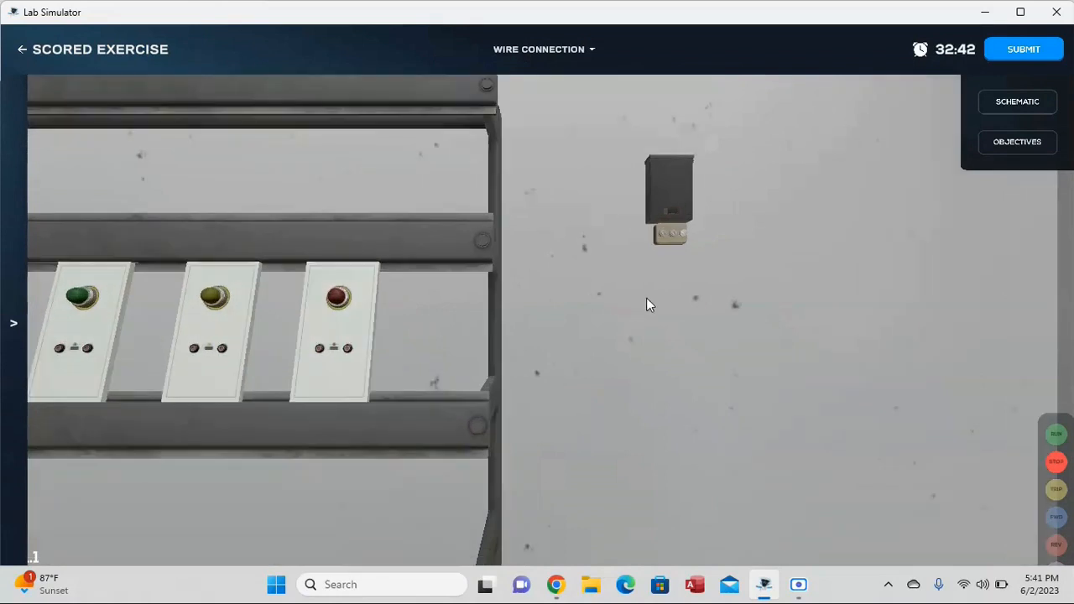
click(662, 236)
drag(114, 155, 978, 283)
click(359, 233)
Continue the first phase in red from breaker output 2 to contactor L1 and from contactor T1 to the overload relay's first input.
click(351, 303)
click(328, 402)
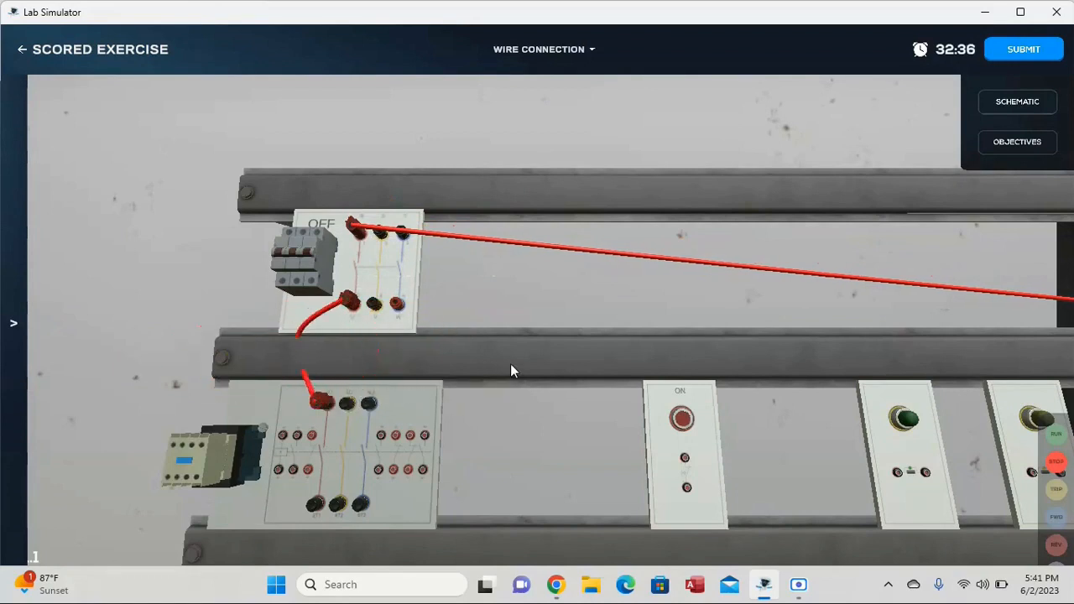
drag(509, 364, 715, 106)
click(522, 246)
click(568, 334)
Connect the overload relay's T1 output to the three-phase motor's first lower terminal with a red wire.
drag(775, 455, 938, 223)
click(763, 206)
click(282, 424)
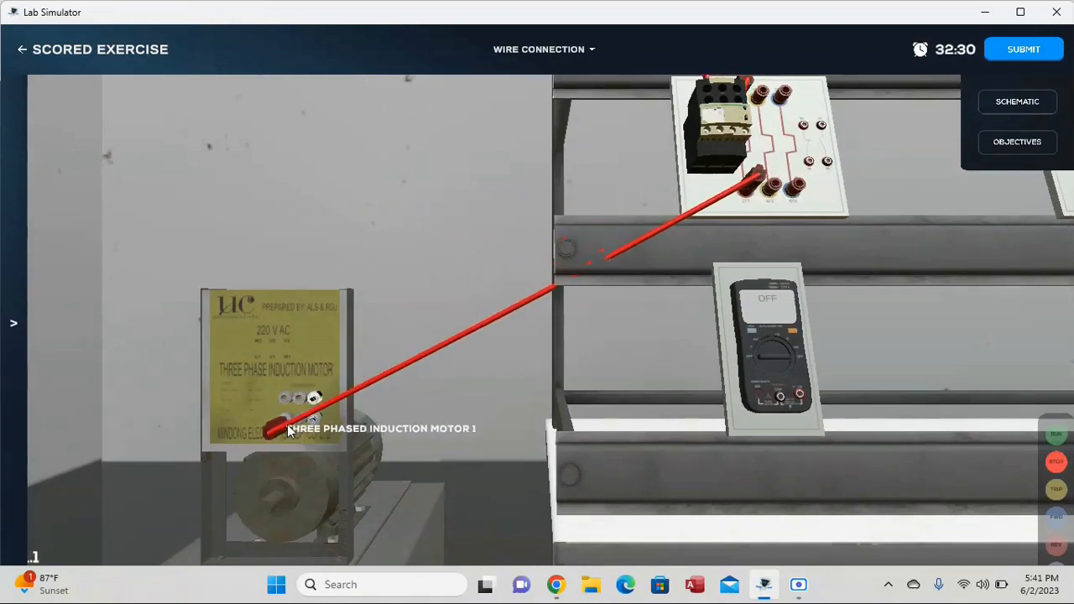
Run yellow wires from the motor's second lower terminal to overload relay T2 and from the relay's second input to contactor T2.
click(1017, 105)
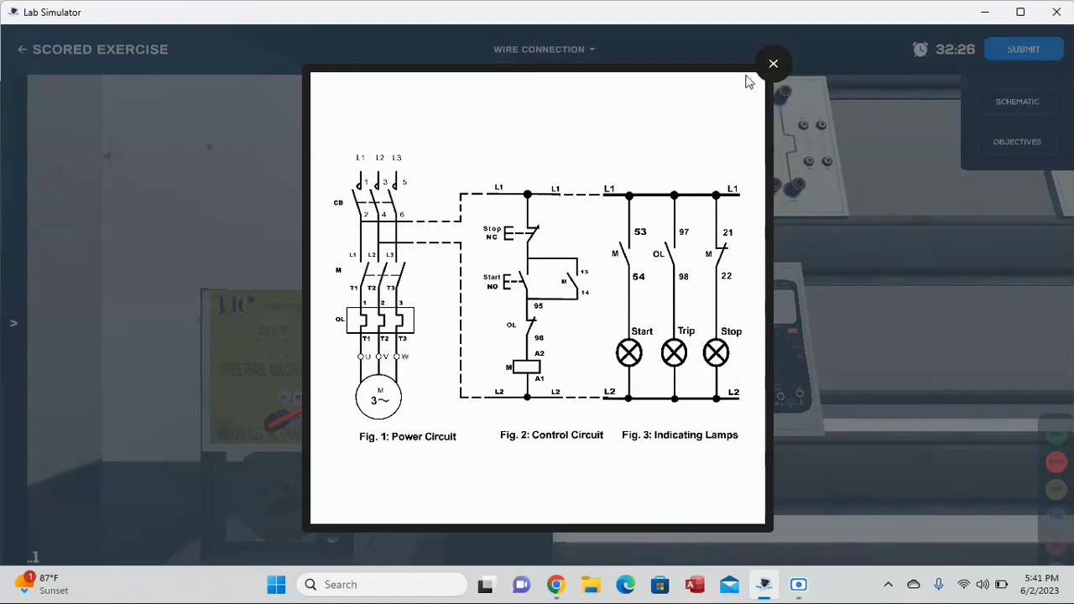
click(774, 65)
click(566, 49)
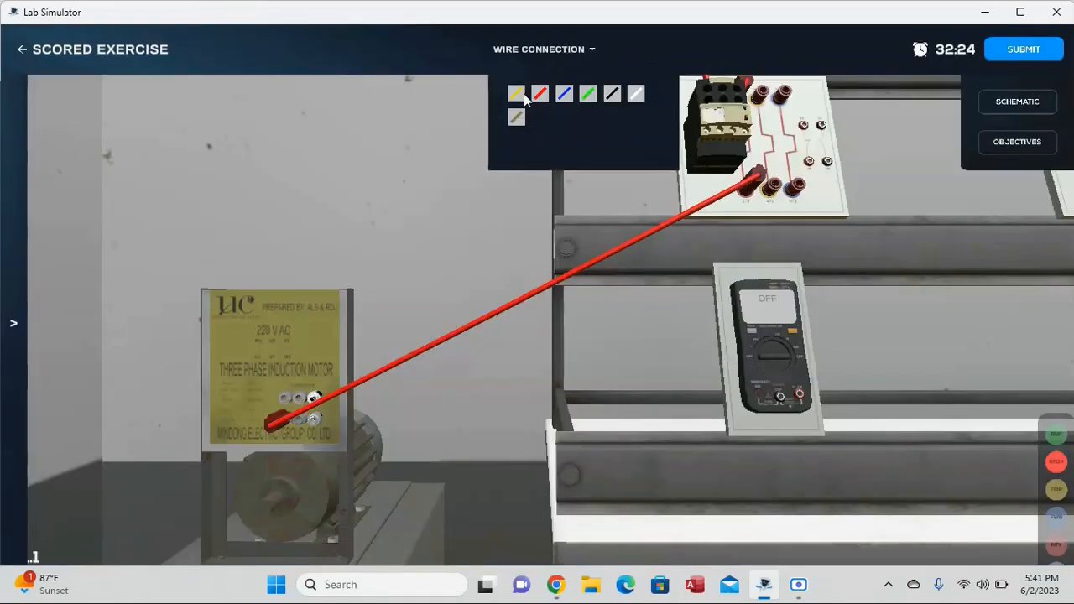
drag(298, 419, 552, 273)
drag(662, 202, 581, 480)
drag(484, 388, 456, 299)
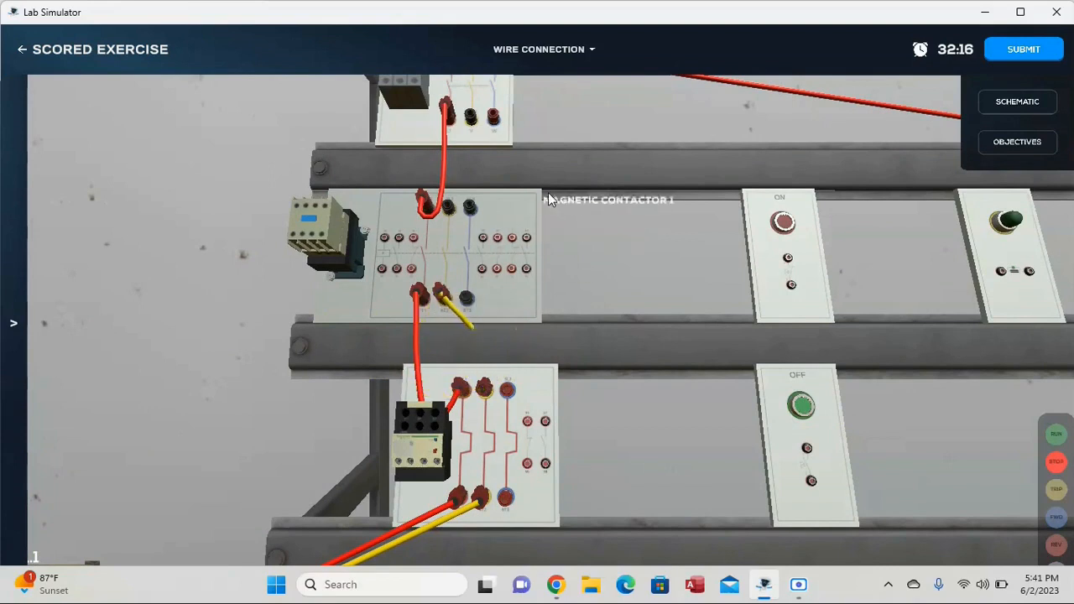
Complete the yellow phase from contactor L2 to breaker output 4 and from breaker input 3 to the power supply's second terminal.
drag(547, 197, 540, 317)
drag(440, 319, 467, 214)
drag(466, 155, 385, 214)
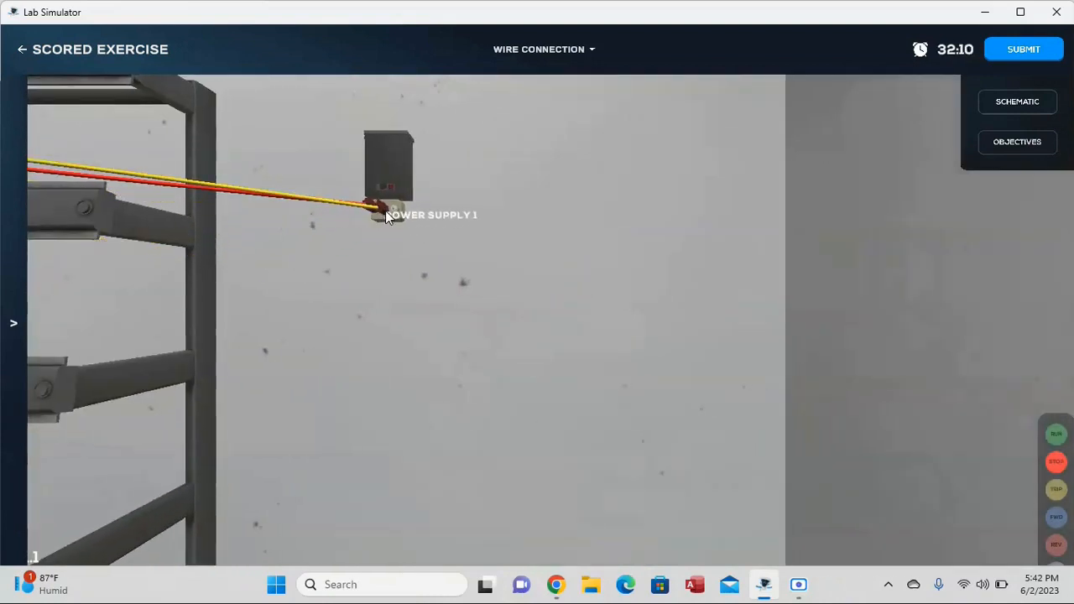
Connect the power supply's third terminal to circuit breaker input 5 with a blue wire.
click(546, 48)
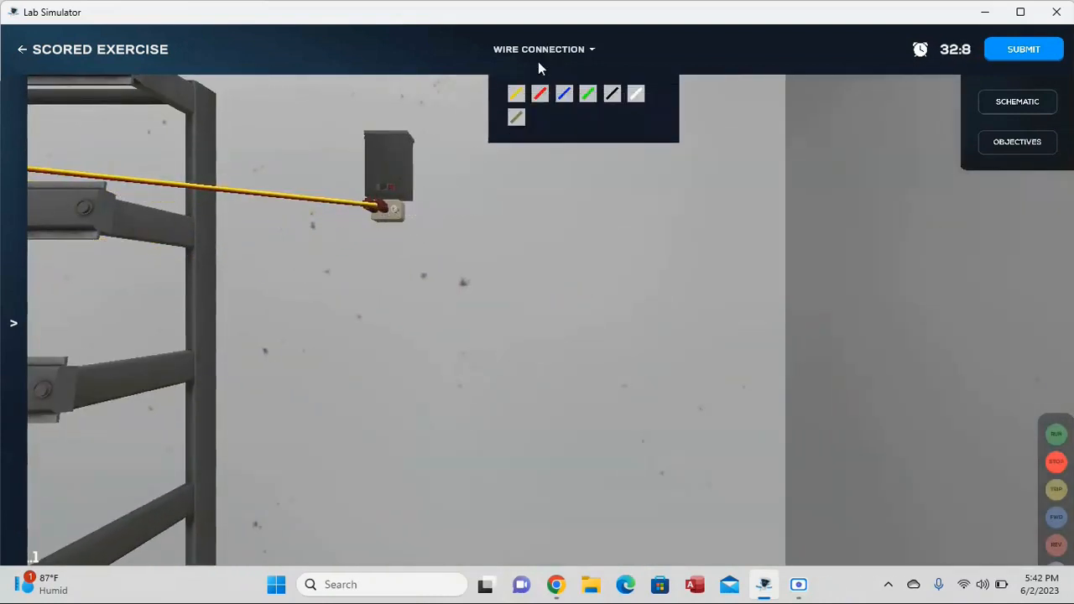
click(563, 95)
drag(389, 211, 472, 251)
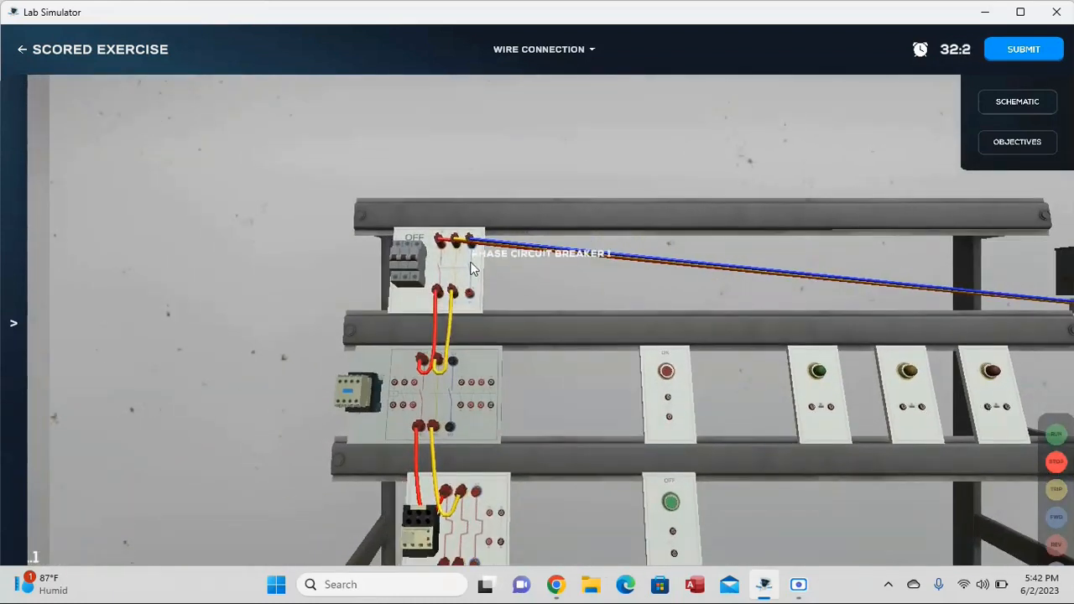
Complete the blue phase from breaker output 6 through contactor L3 and T3 and the overload relay's third pole to the motor's third lower terminal.
drag(471, 293, 454, 361)
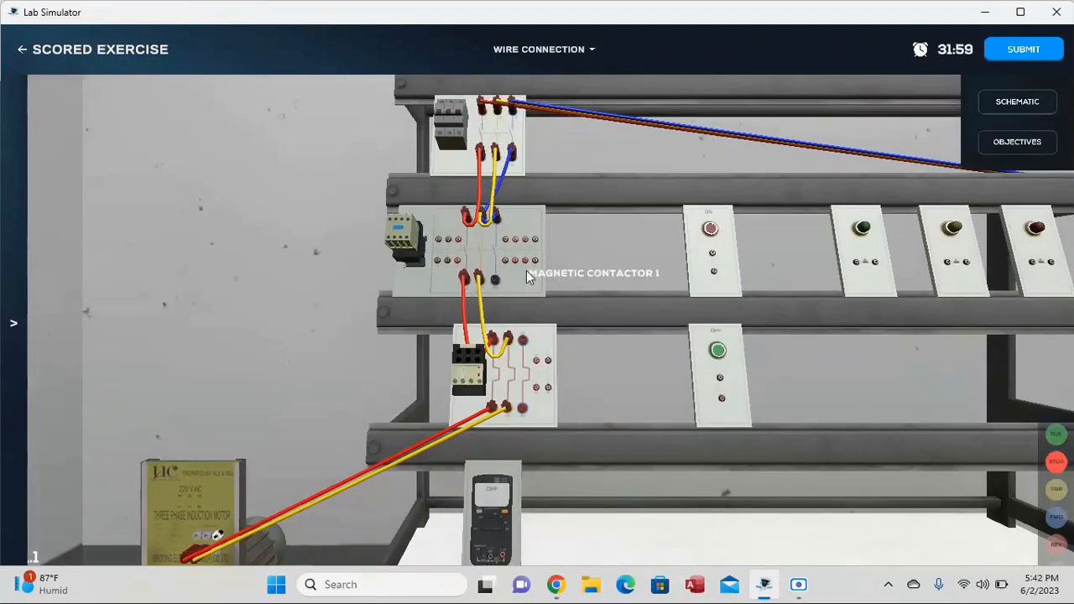
drag(497, 277, 523, 348)
drag(612, 401, 799, 194)
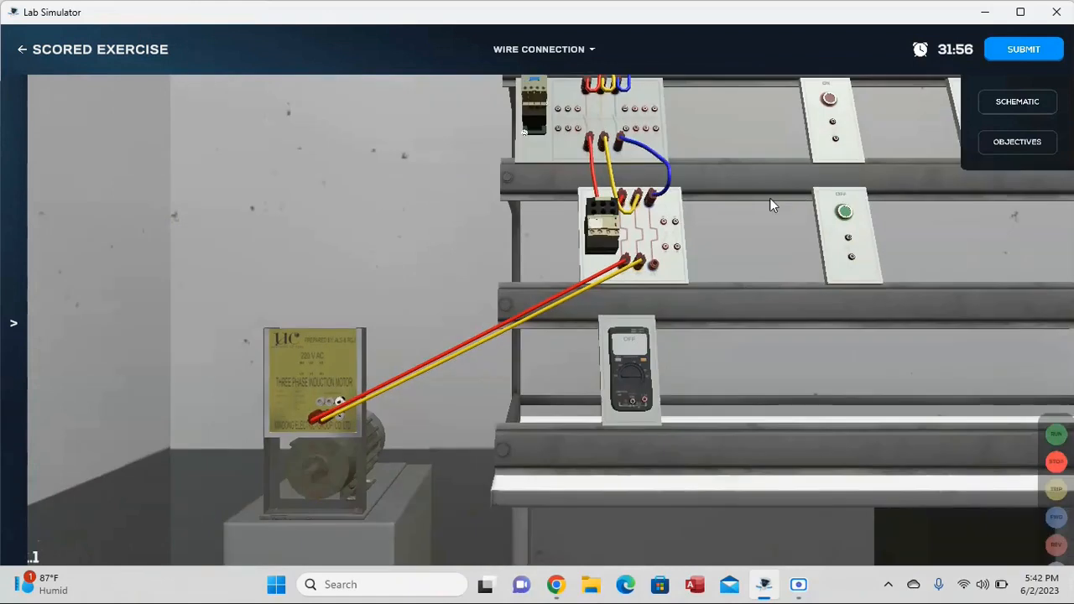
drag(657, 266, 340, 418)
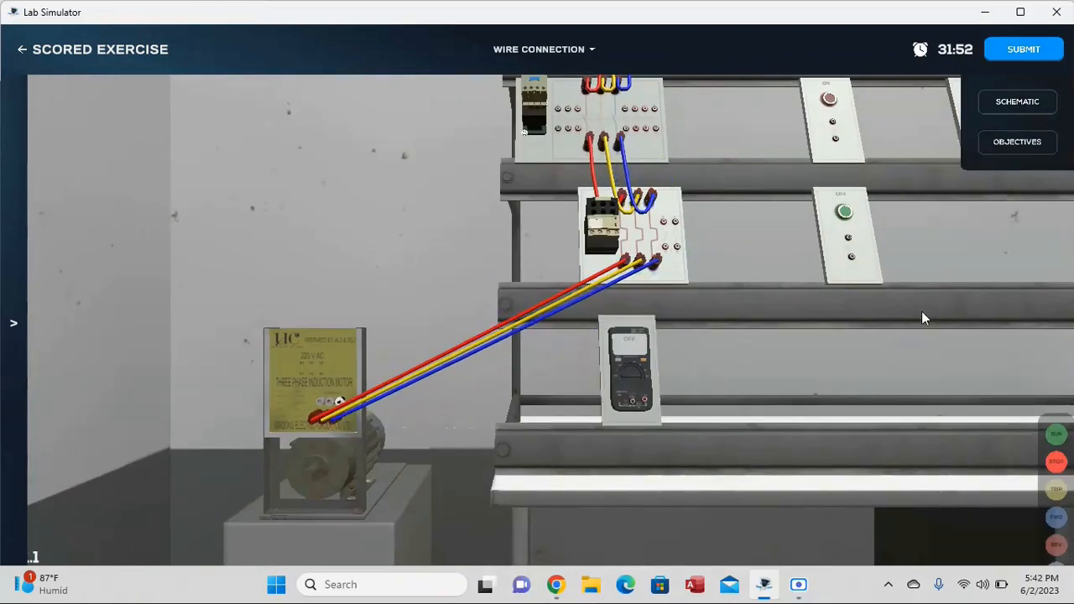
Review the circuit schematic and the assessment criteria for the motor power circuit, control circuit and indicating lamps.
drag(941, 306, 681, 417)
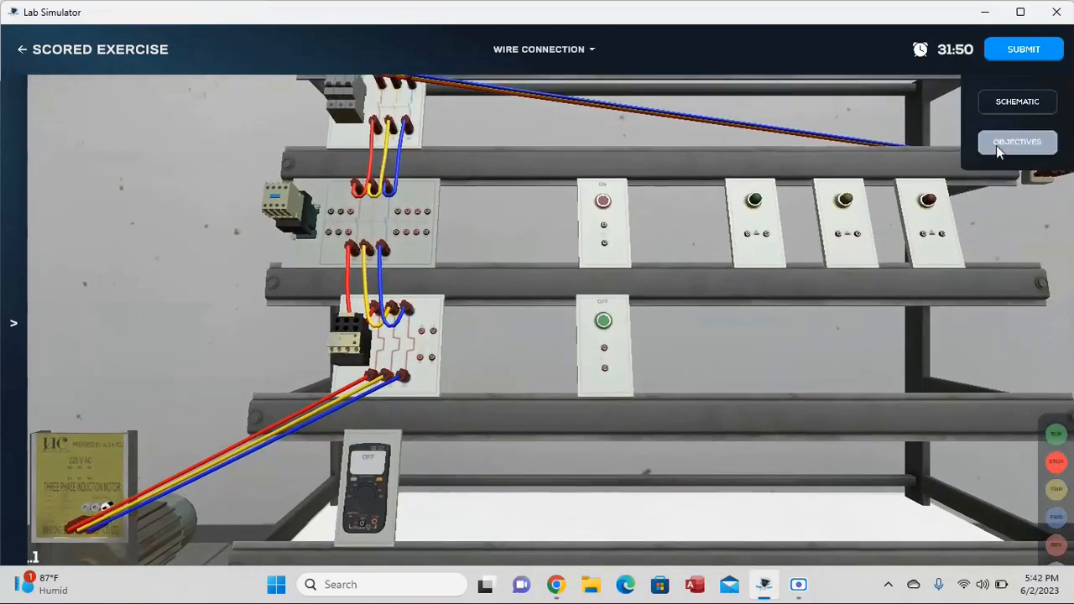
click(998, 108)
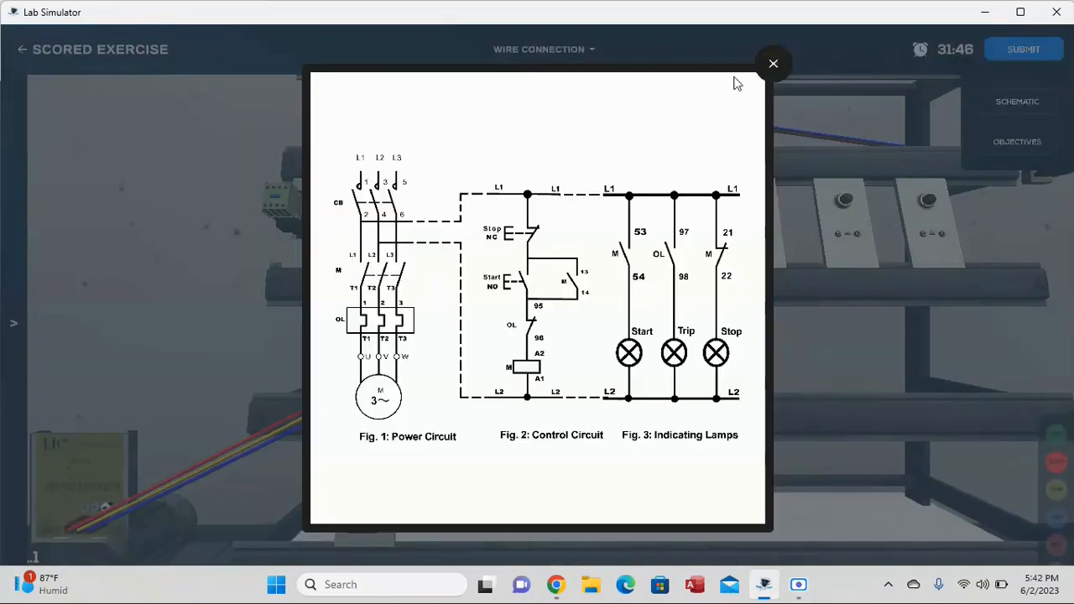
click(761, 66)
click(1018, 141)
scroll(555, 310, down, 1)
scroll(555, 317, down, 1)
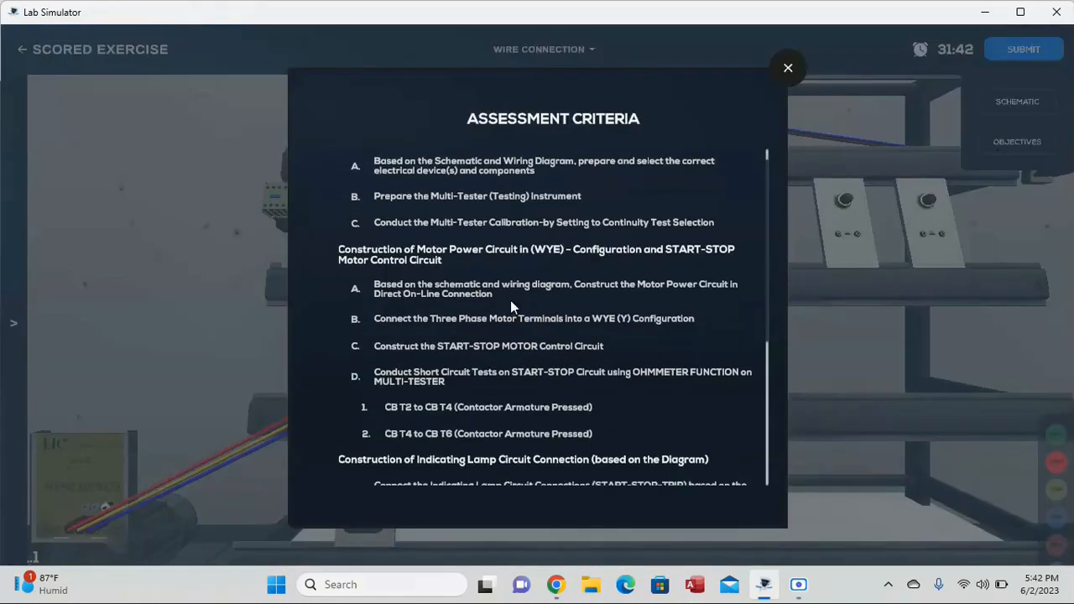
scroll(511, 311, down, 1)
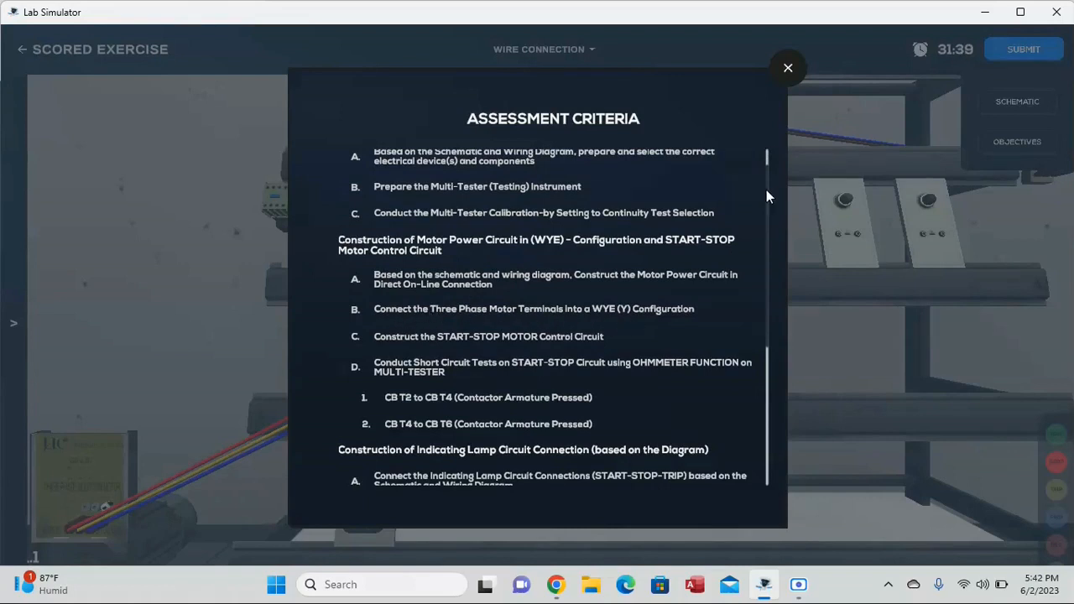
click(788, 69)
Join the motor's three upper terminals in wye with two blue jumper wires.
drag(189, 389, 739, 204)
scroll(574, 326, up, 4)
drag(518, 391, 696, 265)
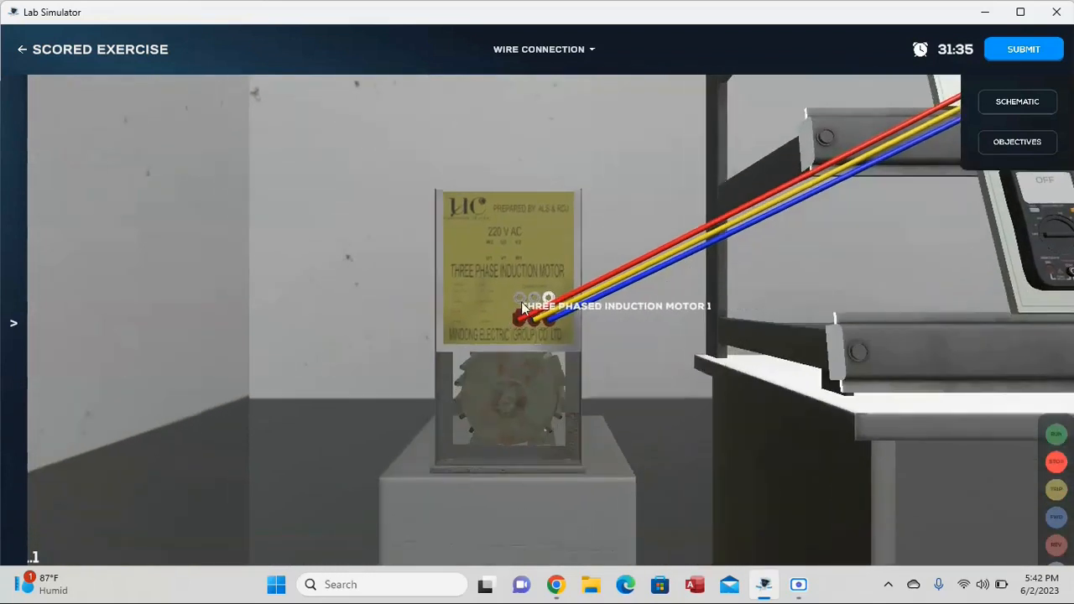
click(518, 302)
click(536, 301)
click(536, 300)
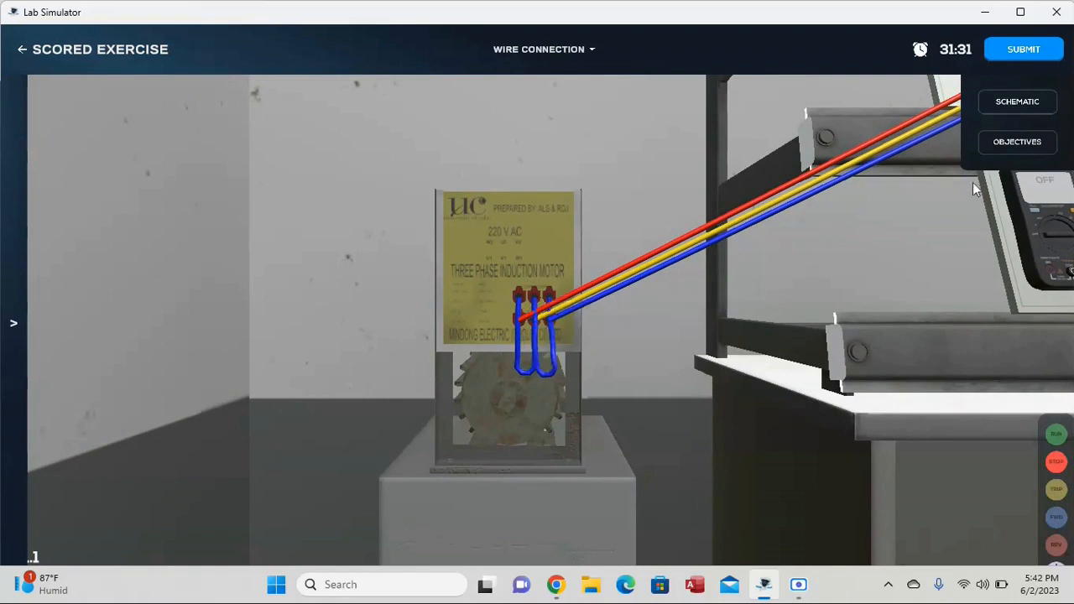
Check the objectives and schematic, switch to green wire, and connect circuit breaker output 2 to the stop button's upper terminal.
click(1007, 141)
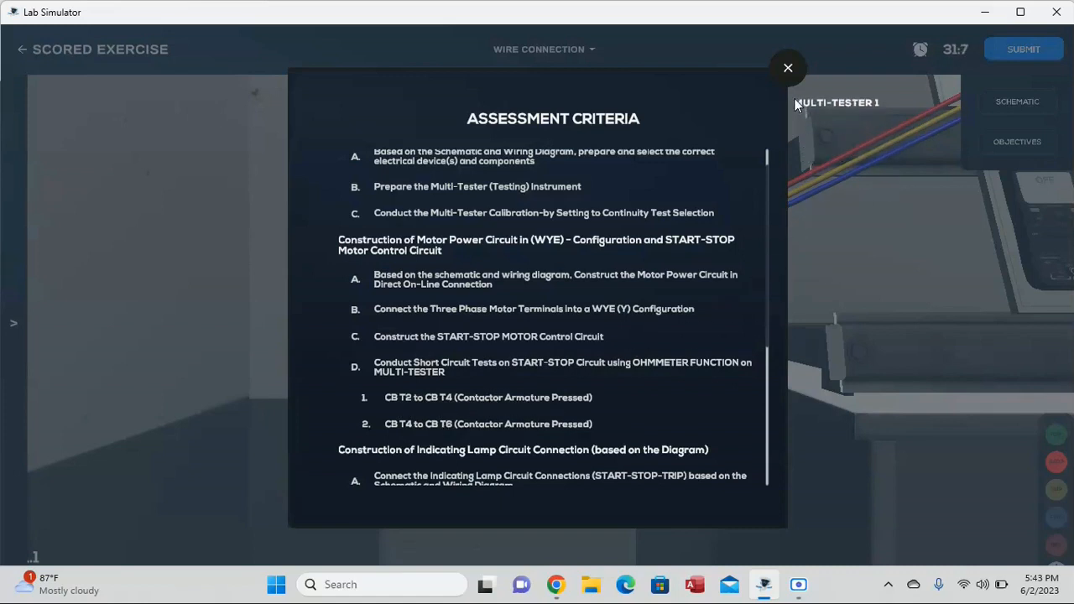
click(788, 69)
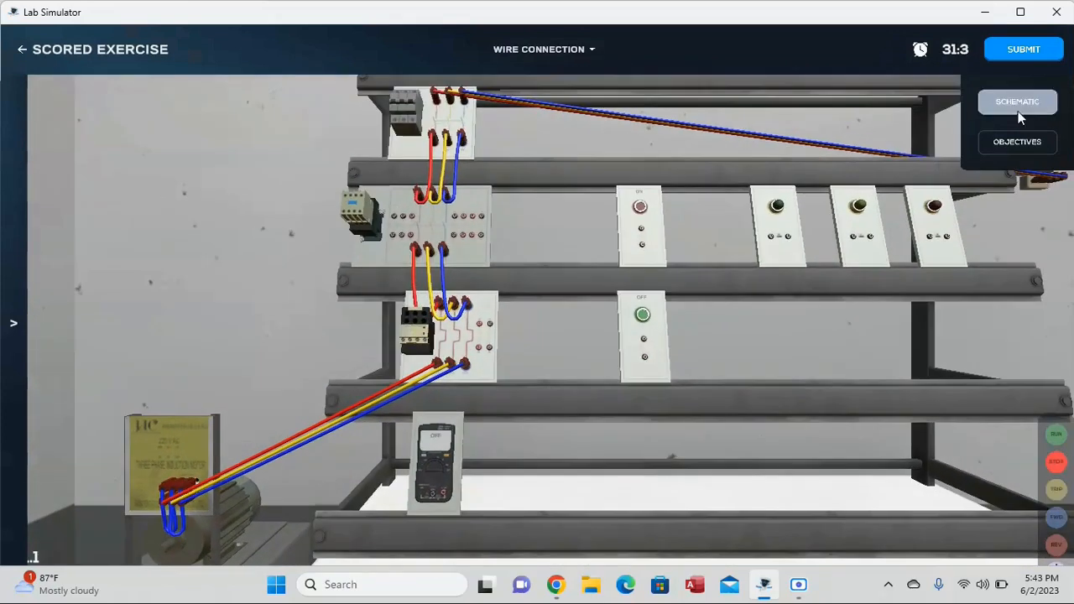
click(1017, 102)
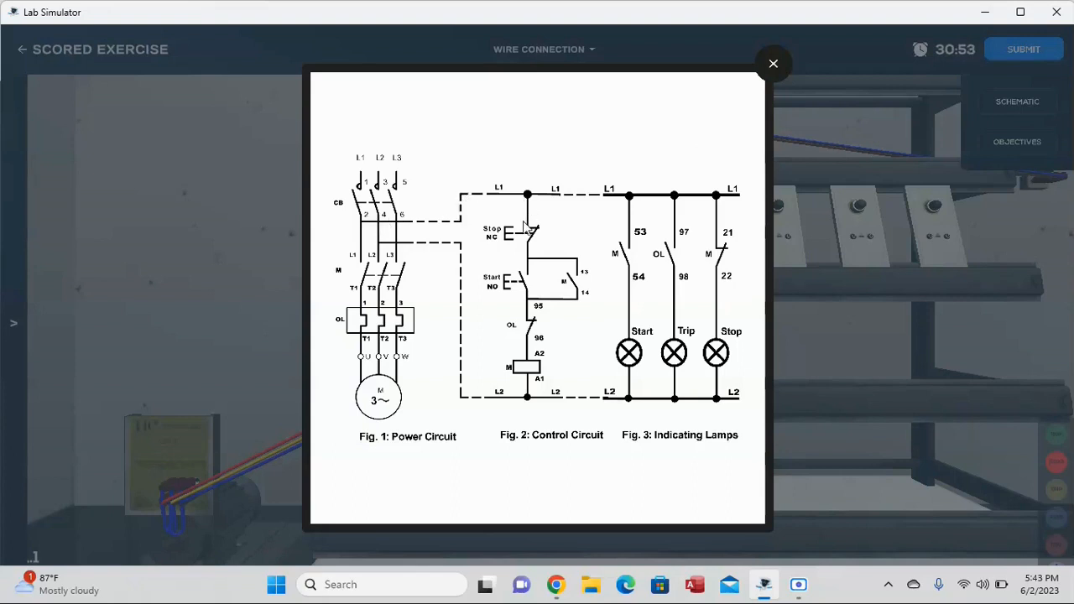
click(773, 72)
click(553, 52)
click(587, 96)
scroll(554, 181, up, 2)
drag(564, 126, 577, 321)
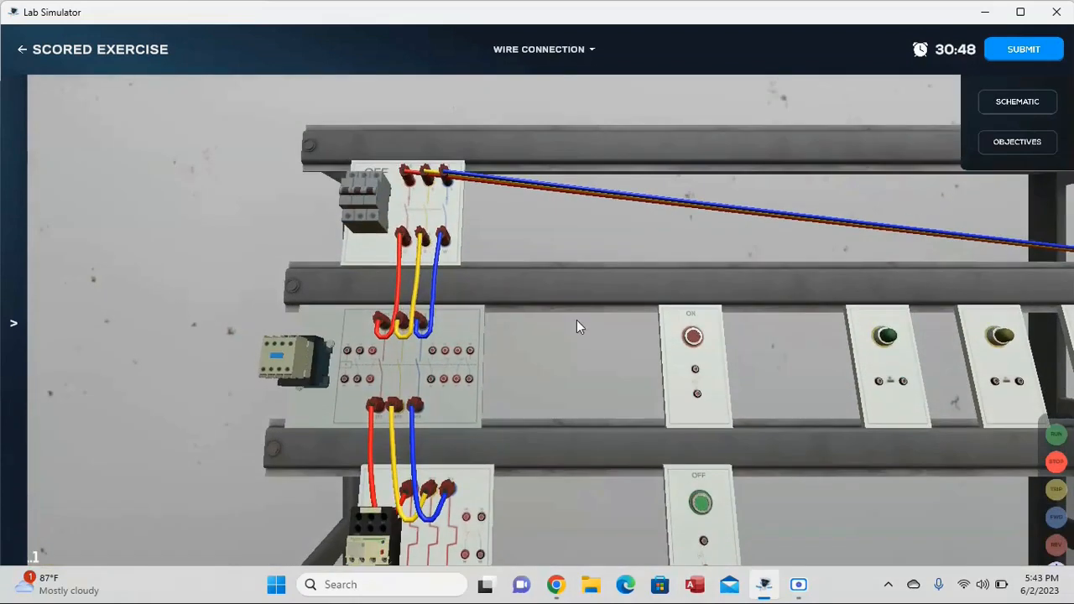
click(402, 239)
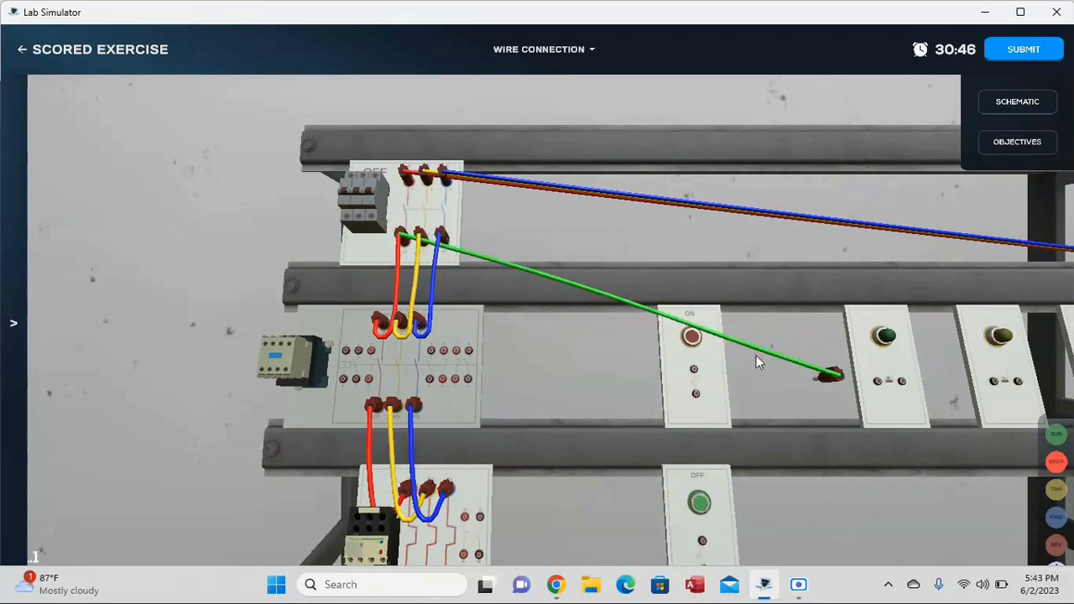
drag(760, 363, 618, 312)
click(550, 313)
Connect the stop button's lower terminal to the start button's upper terminal with a green wire, following the schematic.
click(551, 340)
click(1008, 107)
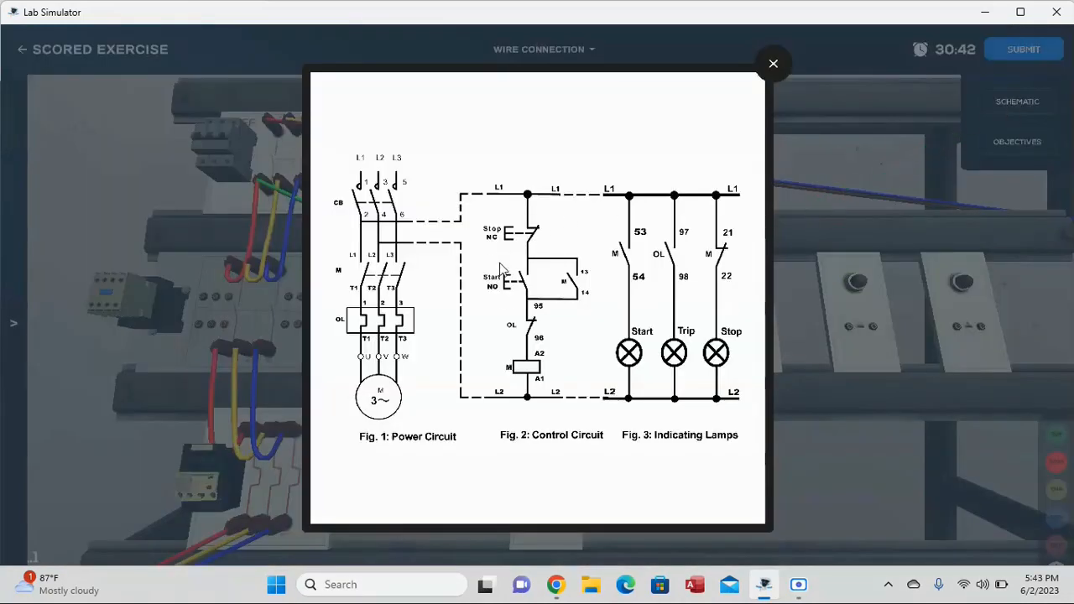
click(773, 65)
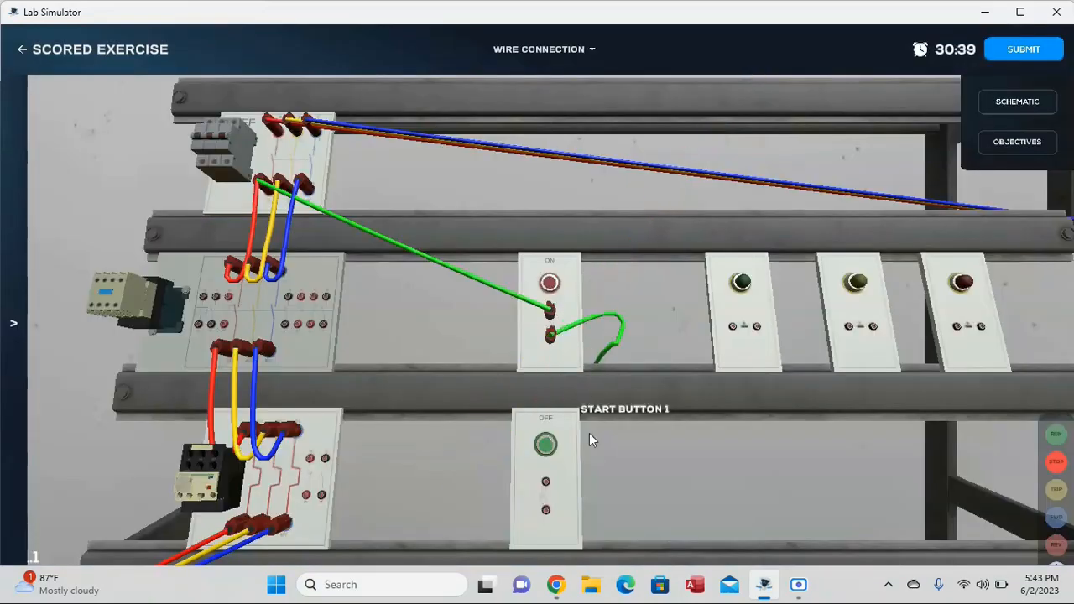
Connect the start button's lower terminal to overload relay terminal 95 with a green wire.
click(546, 507)
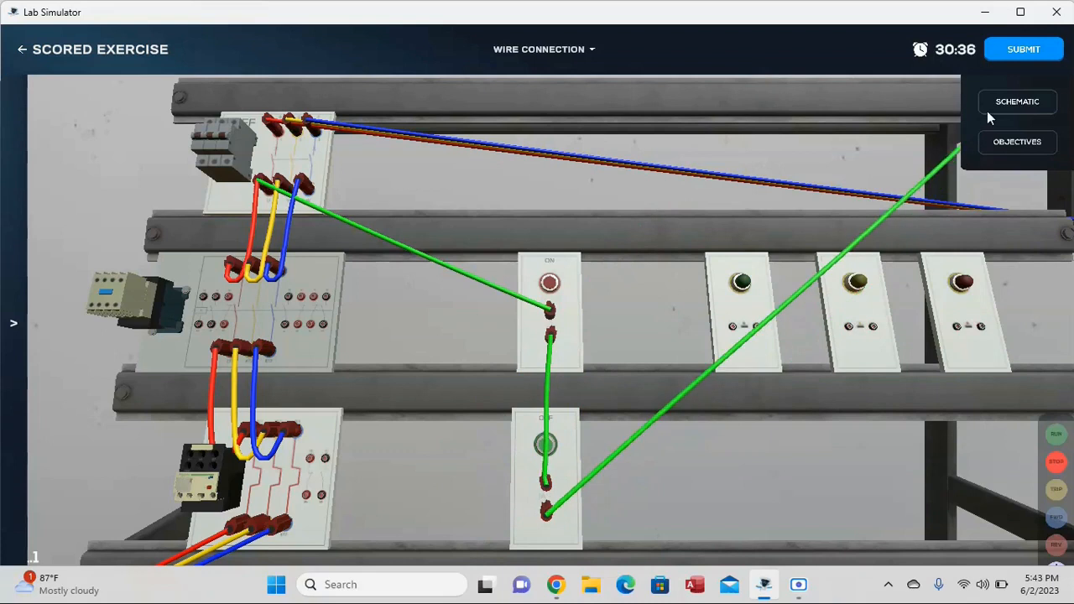
click(992, 107)
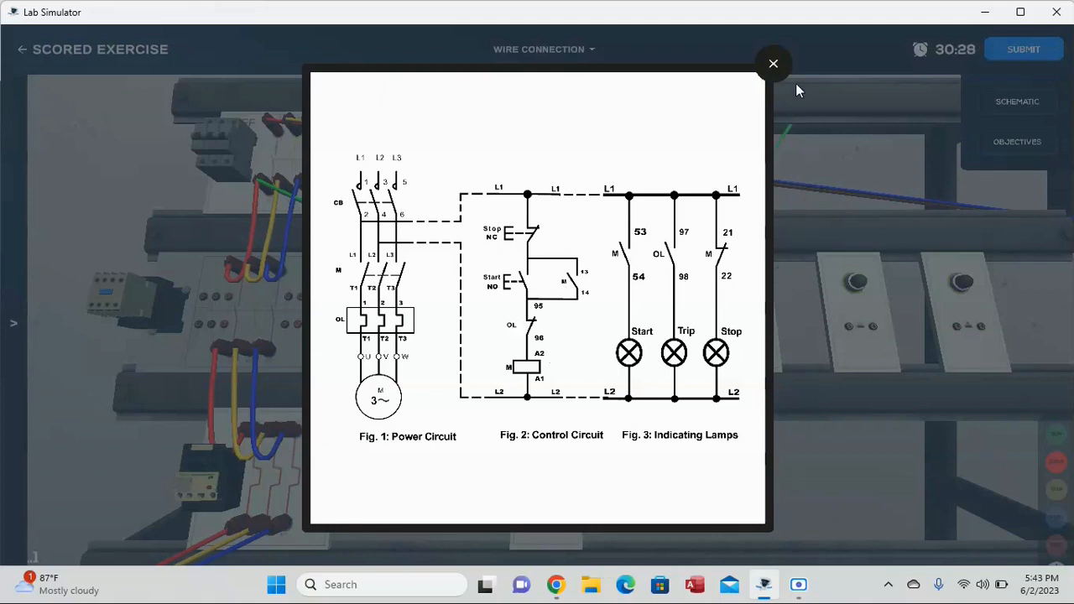
click(773, 64)
drag(445, 406, 667, 281)
scroll(756, 219, up, 2)
scroll(667, 281, up, 4)
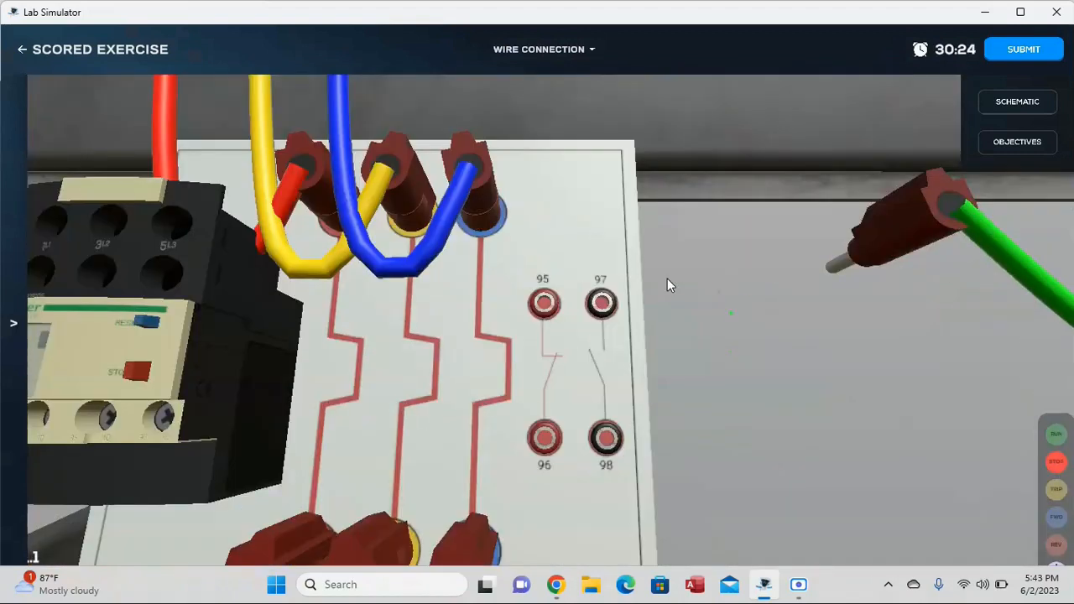
click(543, 308)
Run a green wire from overload relay terminal 96 to the magnetic contactor's coil terminal A2.
click(544, 435)
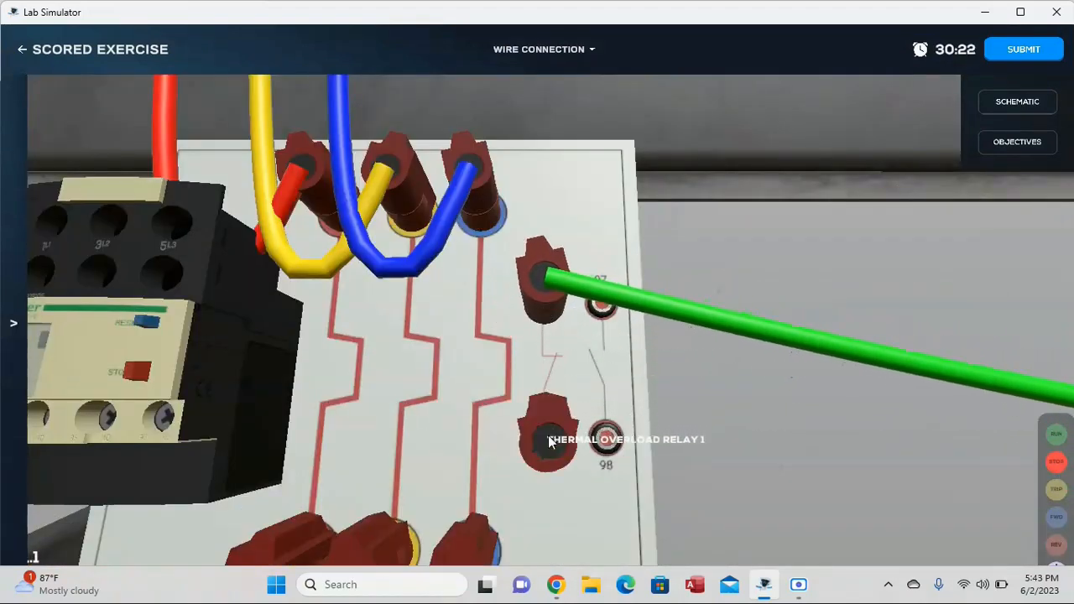
scroll(713, 329, down, 5)
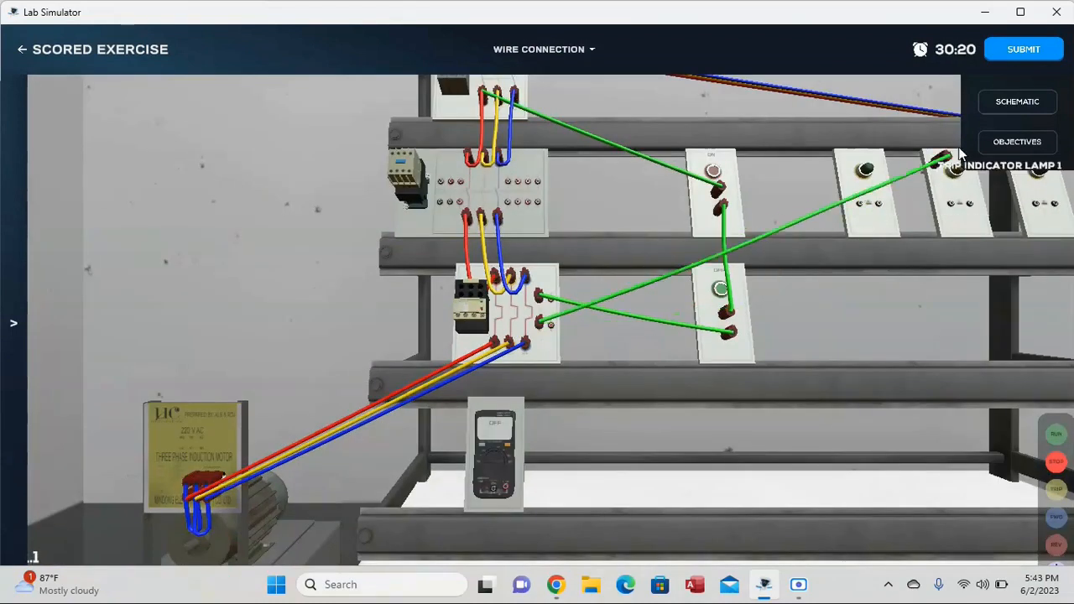
click(1017, 102)
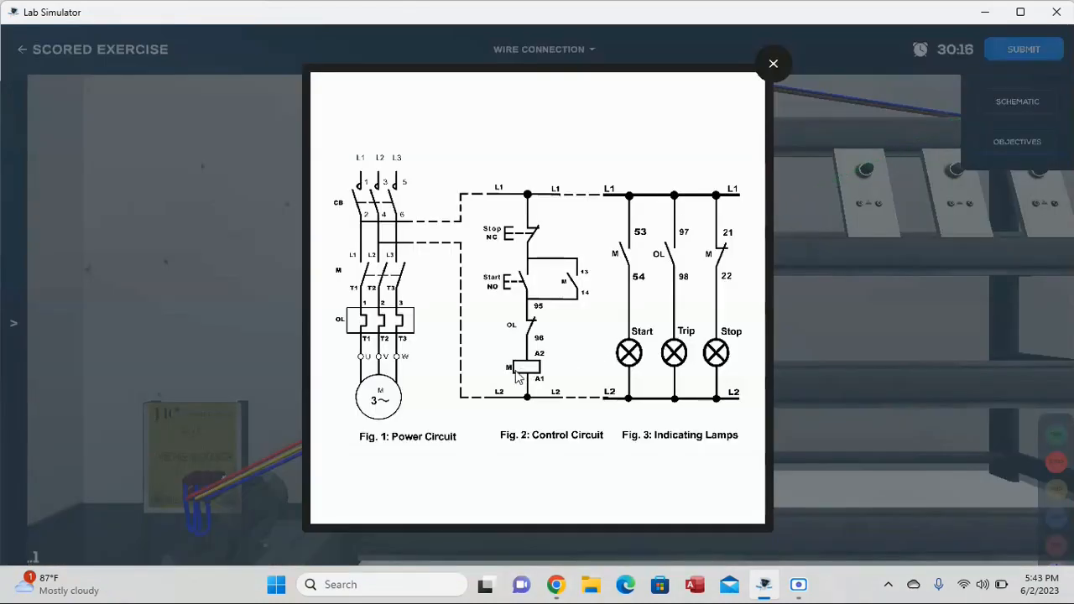
click(773, 65)
scroll(668, 300, up, 3)
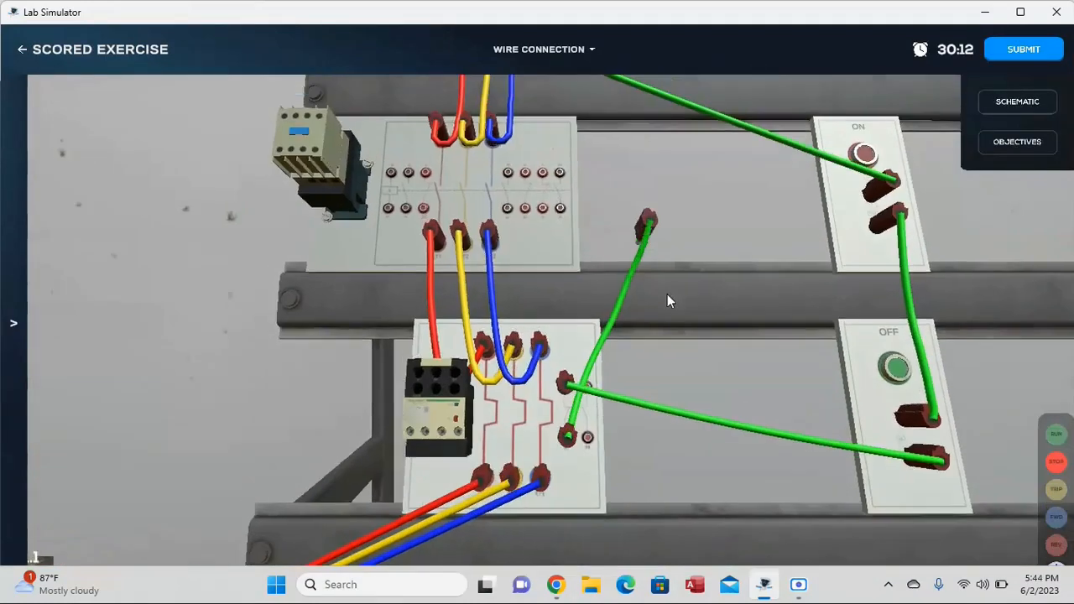
drag(669, 300, 686, 334)
scroll(686, 334, up, 3)
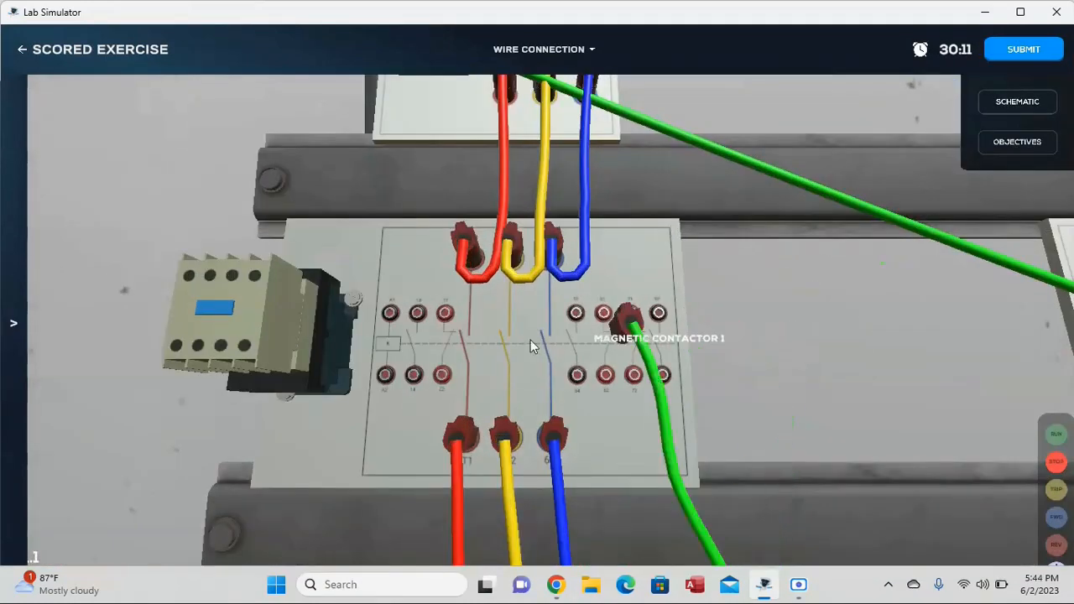
click(392, 381)
Connect the contactor's coil terminal A1 to circuit breaker output 4 with a green wire.
click(391, 315)
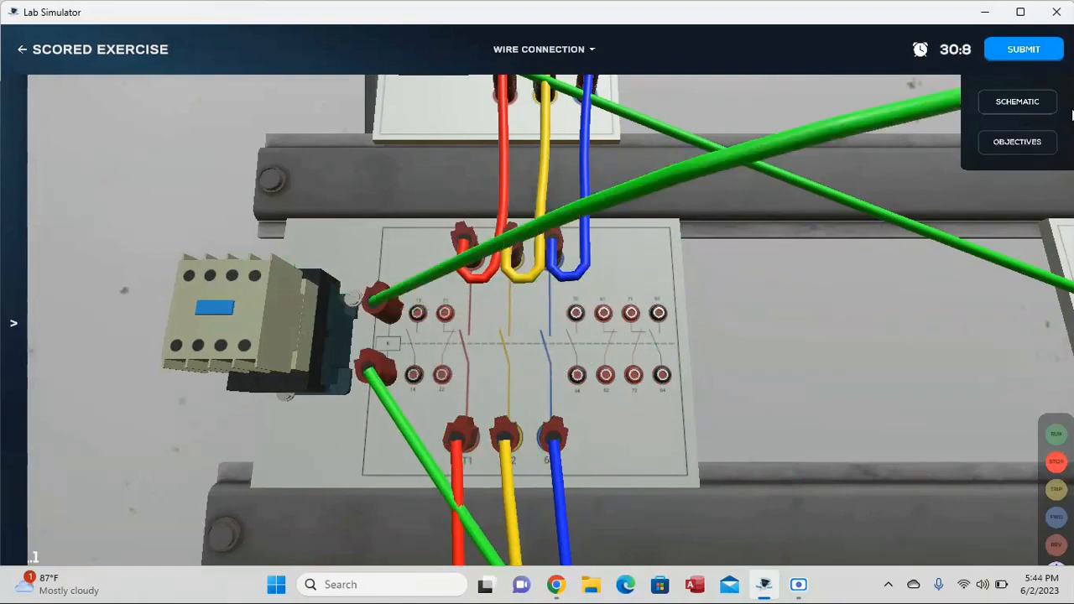
click(1013, 103)
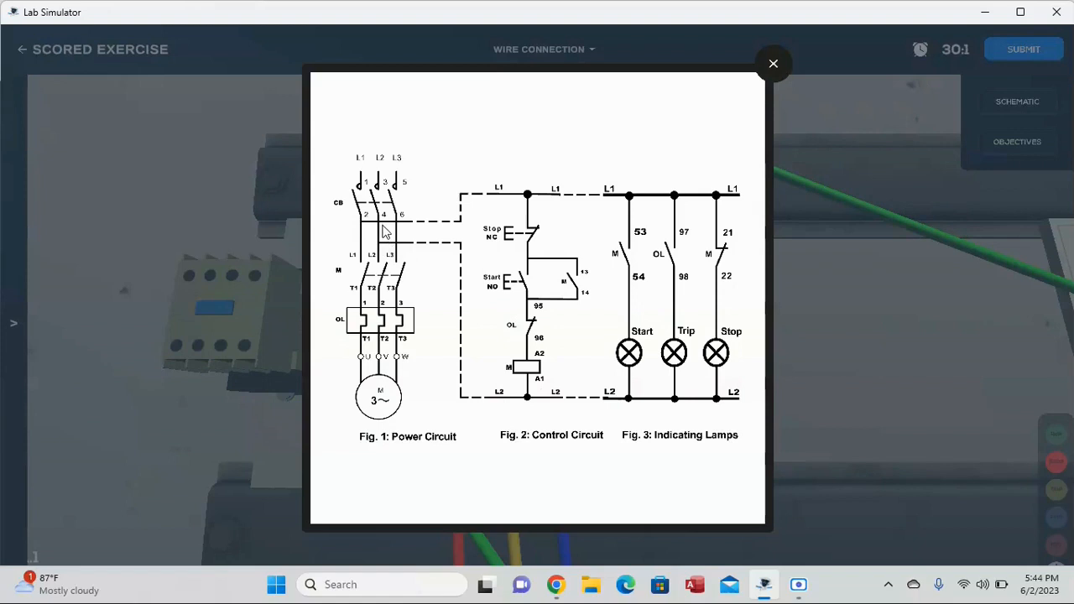
click(772, 65)
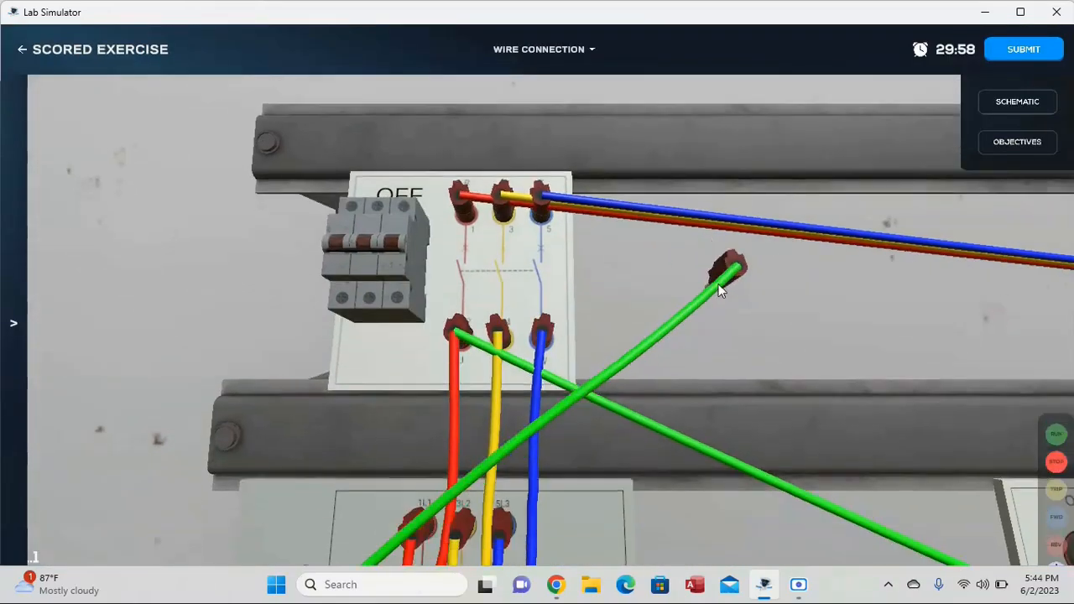
click(501, 329)
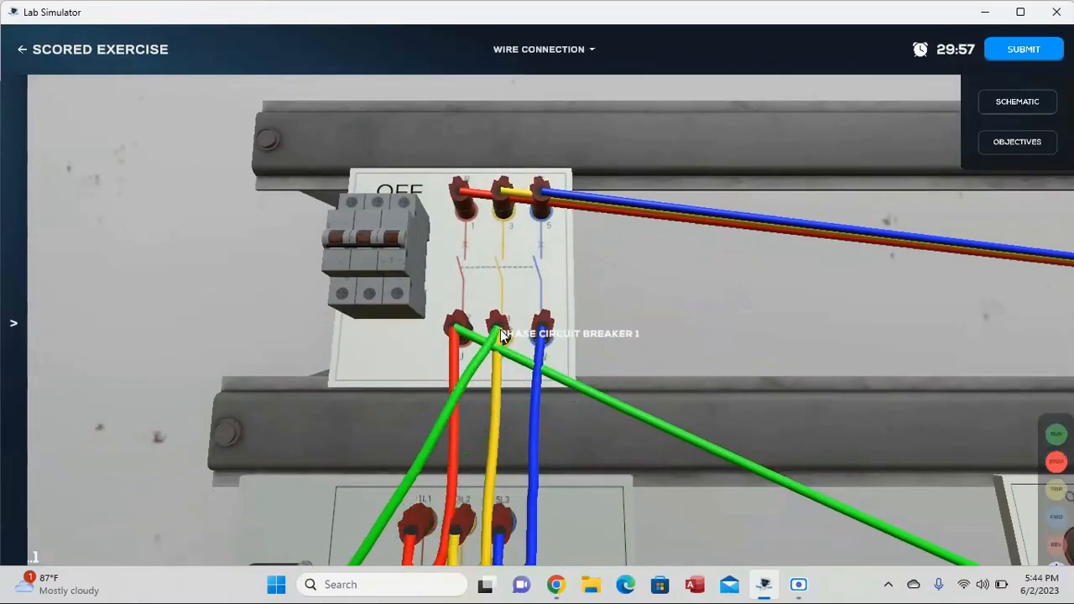
Wire the stop button's lower terminal to the contactor's auxiliary contact terminal 13 in green, following the schematic.
click(999, 107)
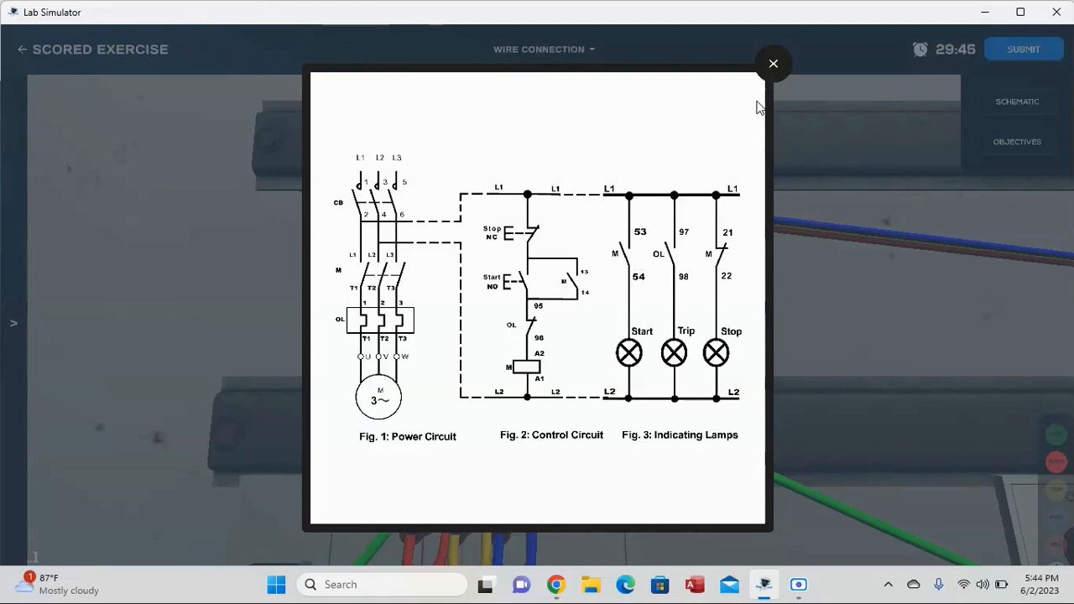
click(773, 68)
drag(814, 478, 481, 198)
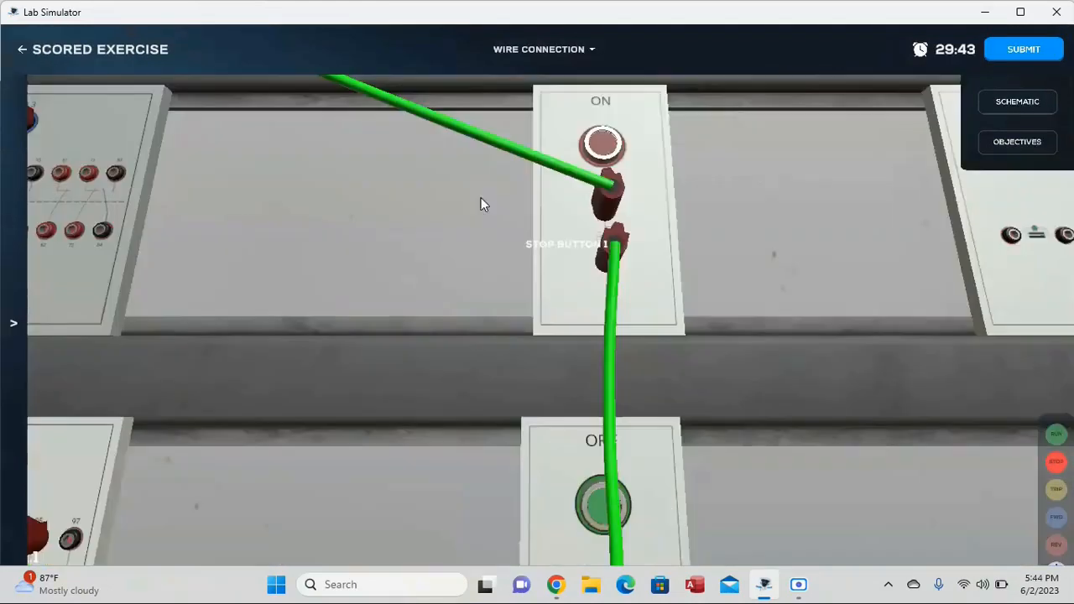
click(484, 279)
scroll(360, 293, down, 3)
drag(299, 297, 631, 356)
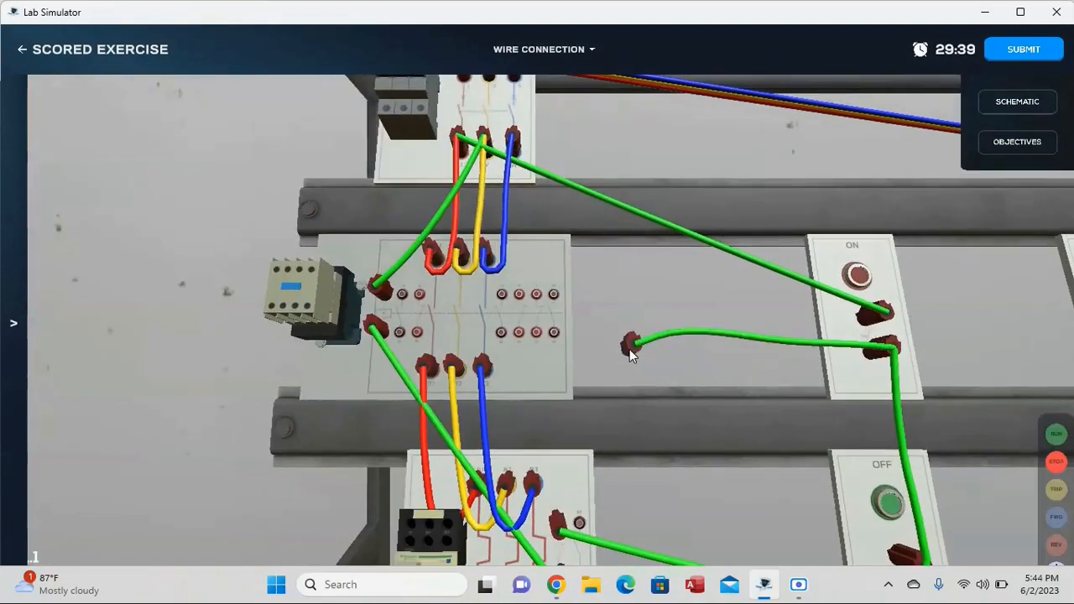
scroll(642, 317, up, 5)
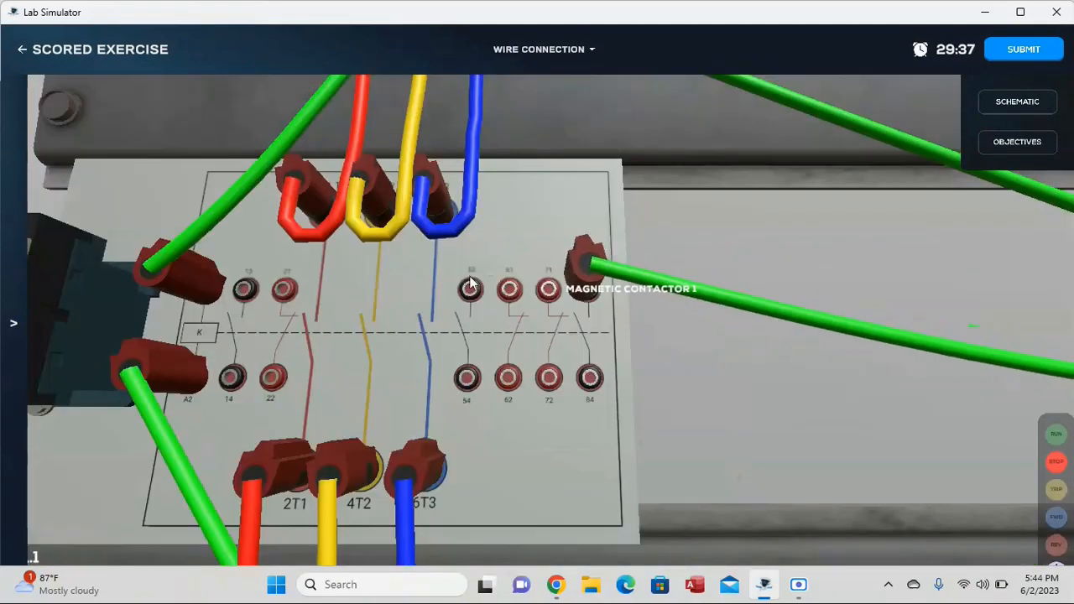
click(246, 296)
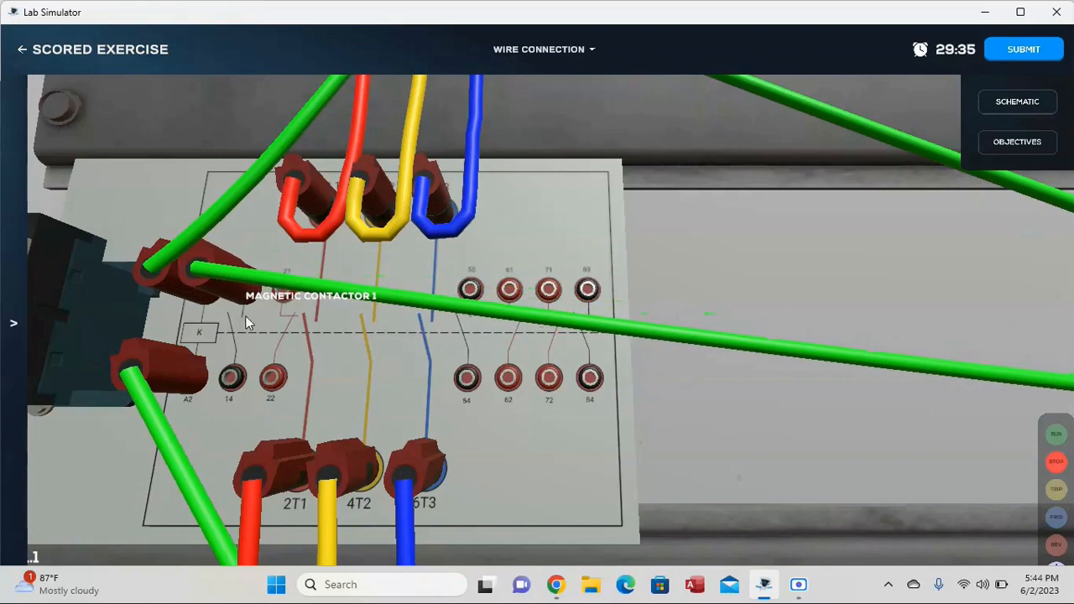
Run a green wire from the contactor's auxiliary contact terminal 14 to the start button's lower terminal, following the schematic.
click(241, 384)
click(1000, 108)
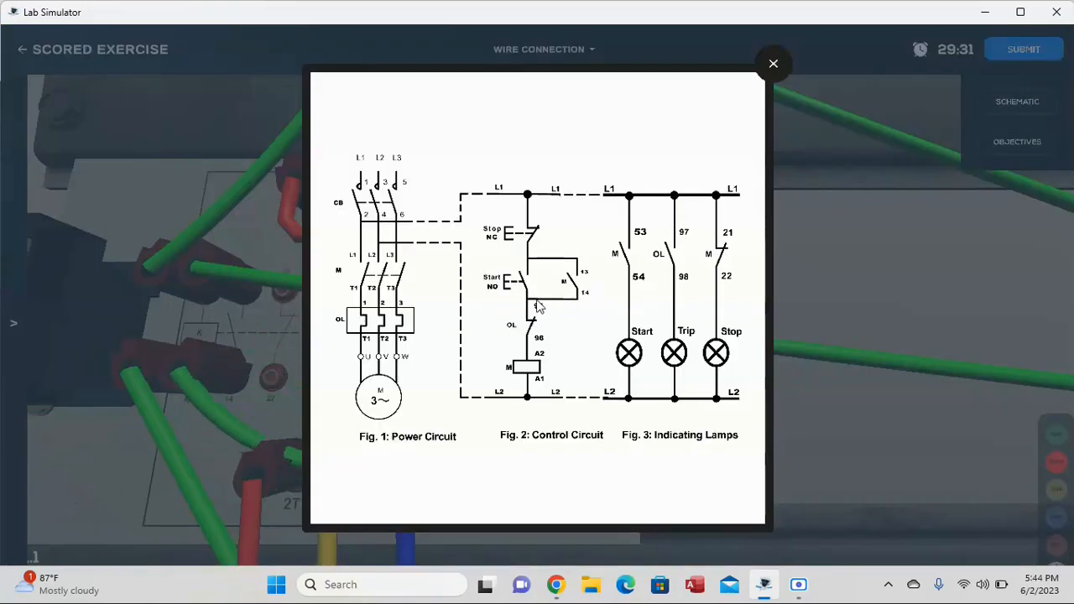
click(773, 64)
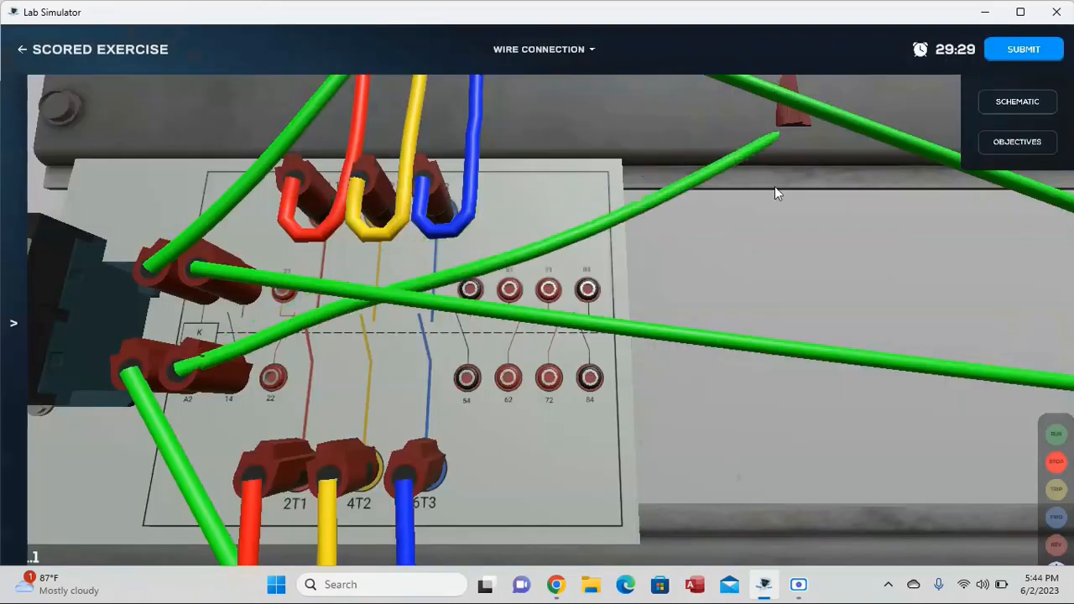
scroll(784, 403, down, 5)
drag(775, 487, 604, 442)
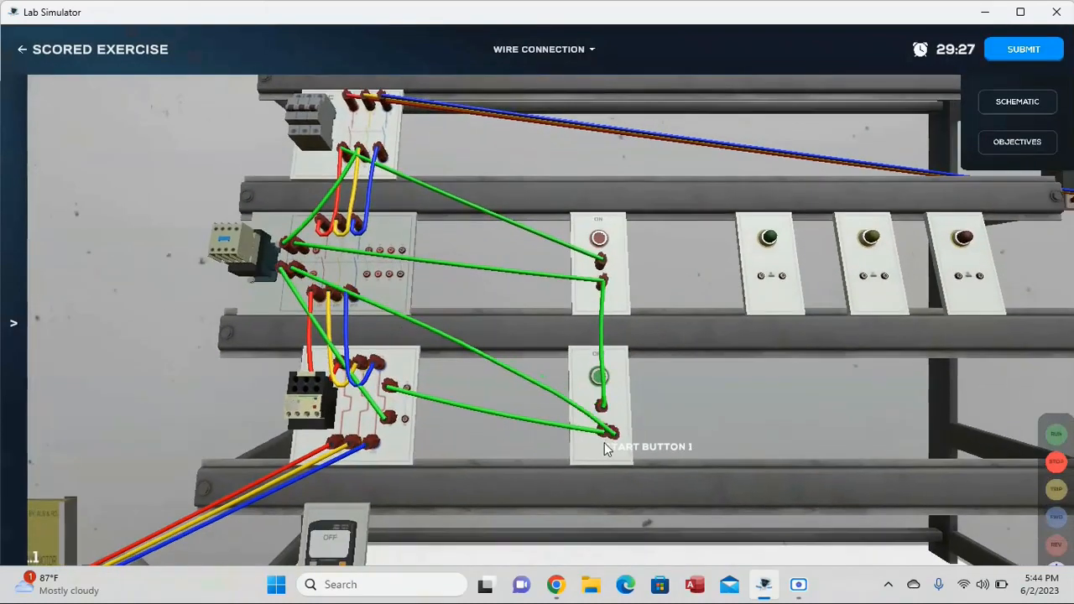
click(603, 435)
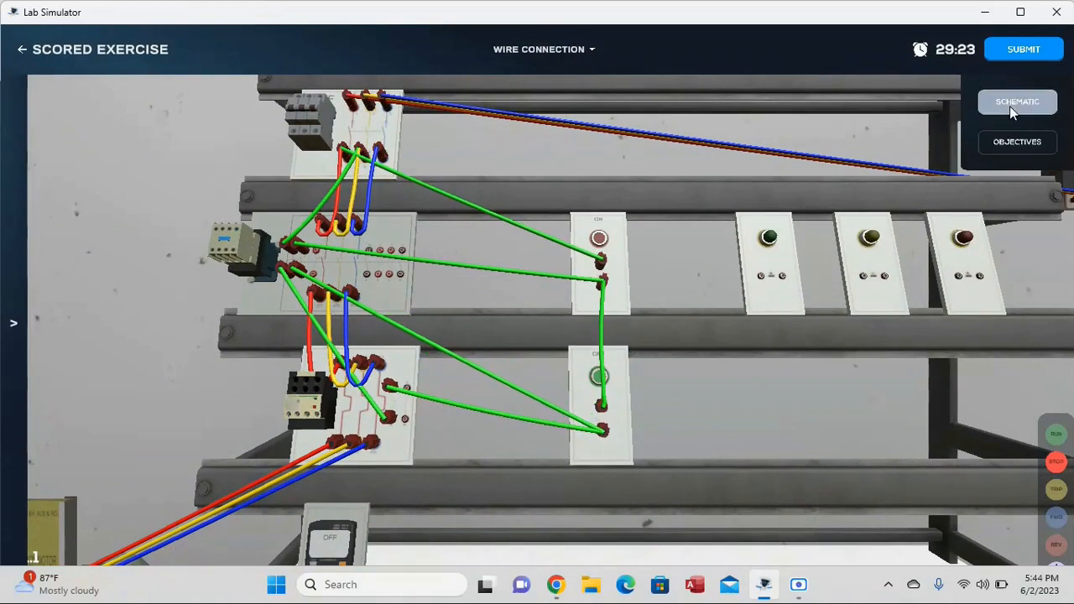
Review the short circuit test requirements in the assessment criteria and switch the multi-tester to its OHM function.
click(1022, 136)
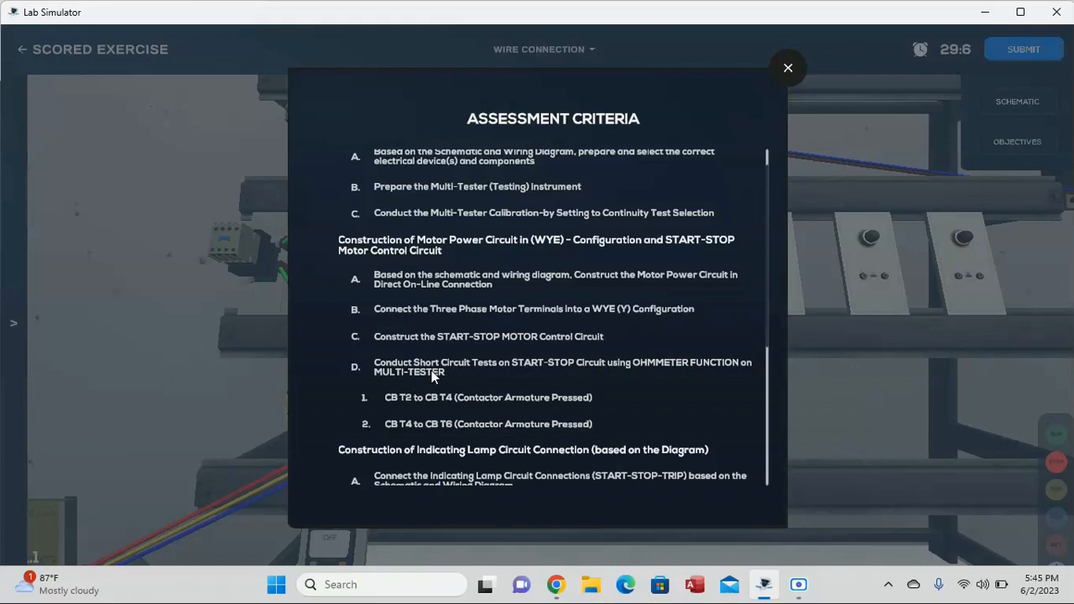
scroll(558, 420, down, 2)
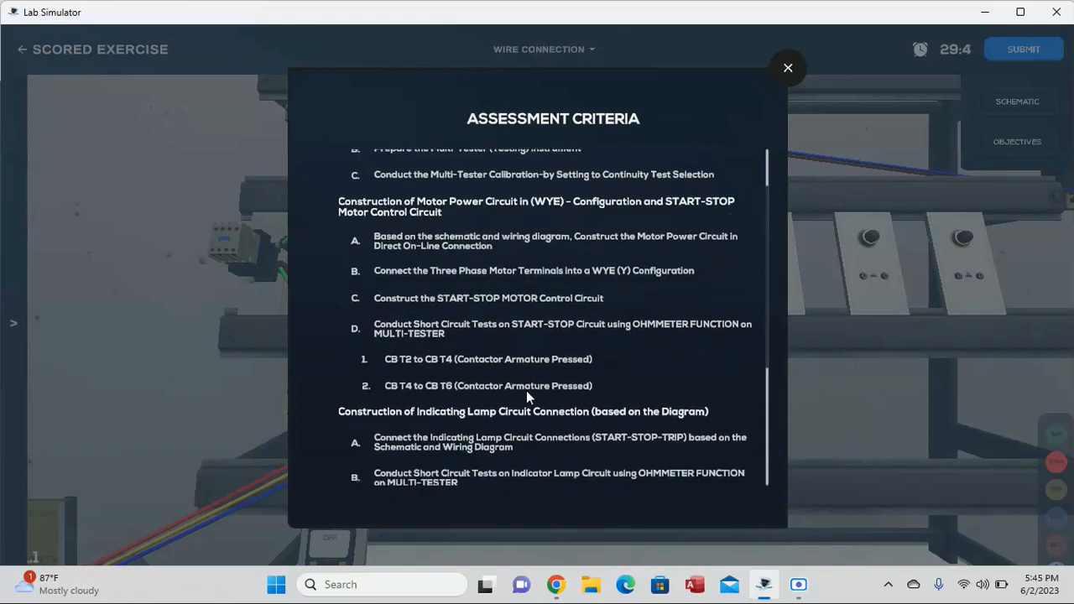
click(791, 69)
scroll(487, 460, down, 2)
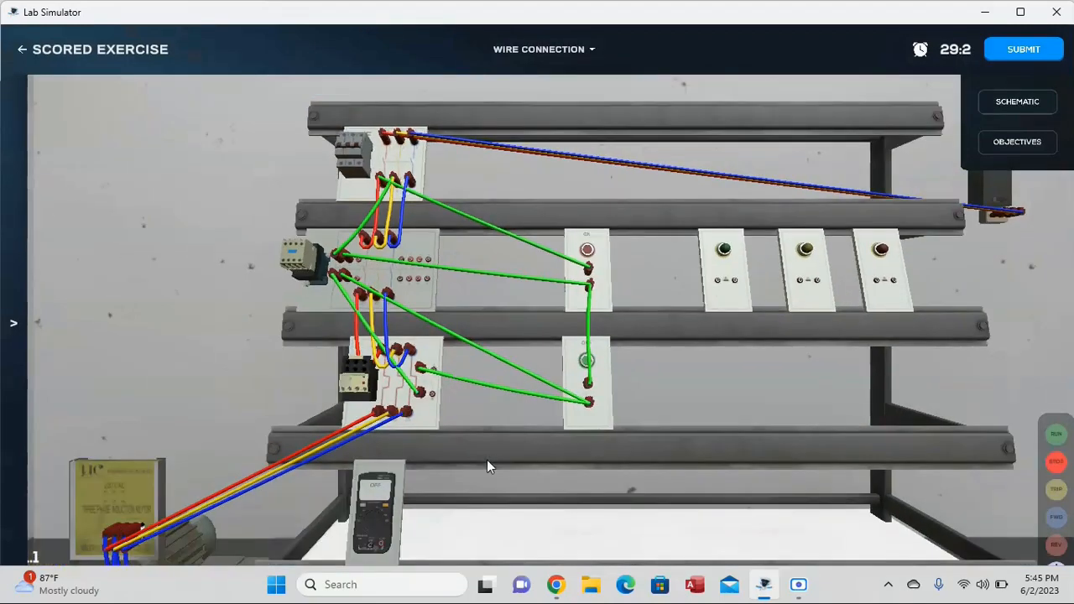
scroll(445, 474, up, 2)
drag(448, 471, 556, 352)
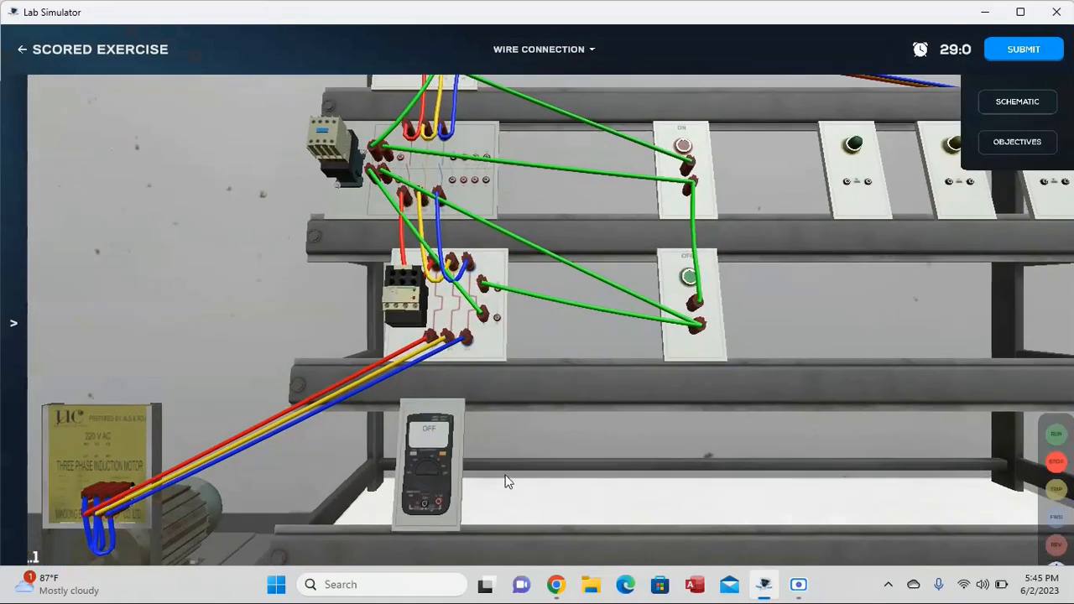
click(439, 478)
click(439, 478)
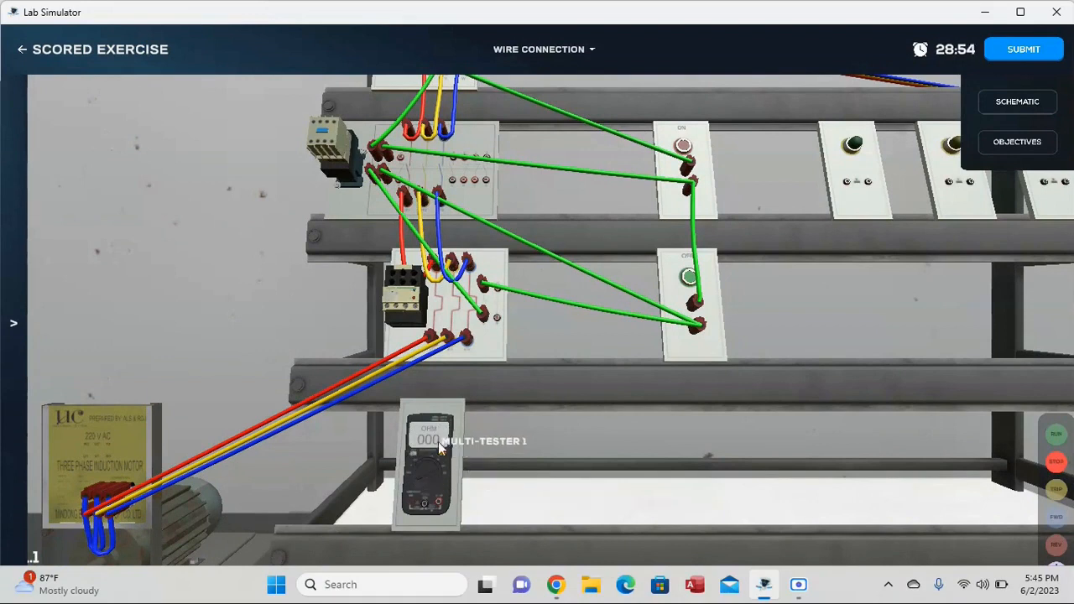
Wire the multi-tester to circuit breaker terminals T2 and T4 in green and test them with the contactor armature pressed.
drag(432, 514, 611, 162)
click(508, 401)
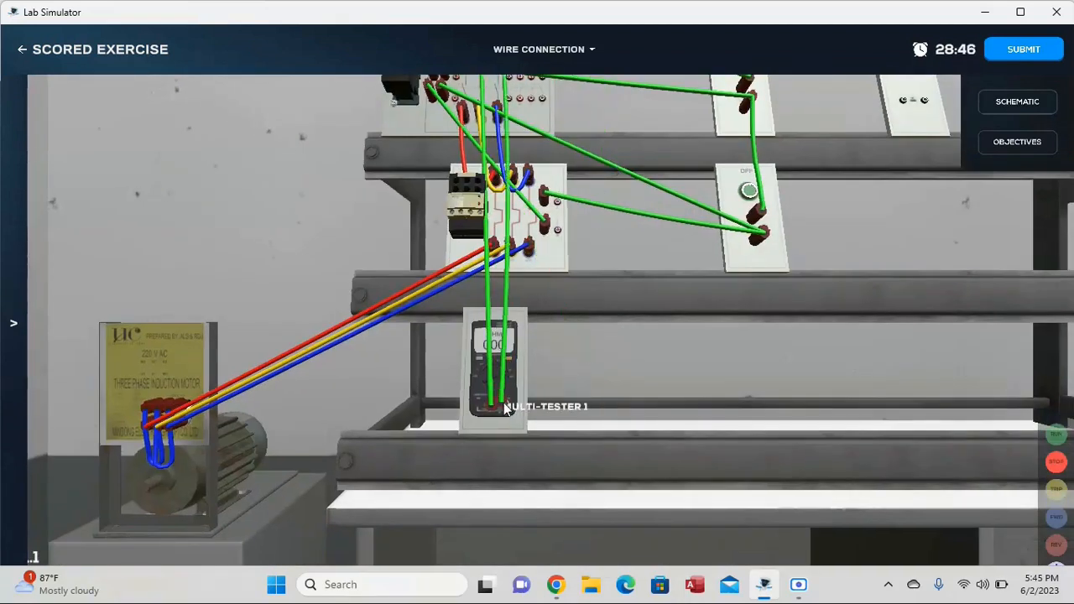
drag(676, 213, 749, 300)
drag(685, 196, 694, 247)
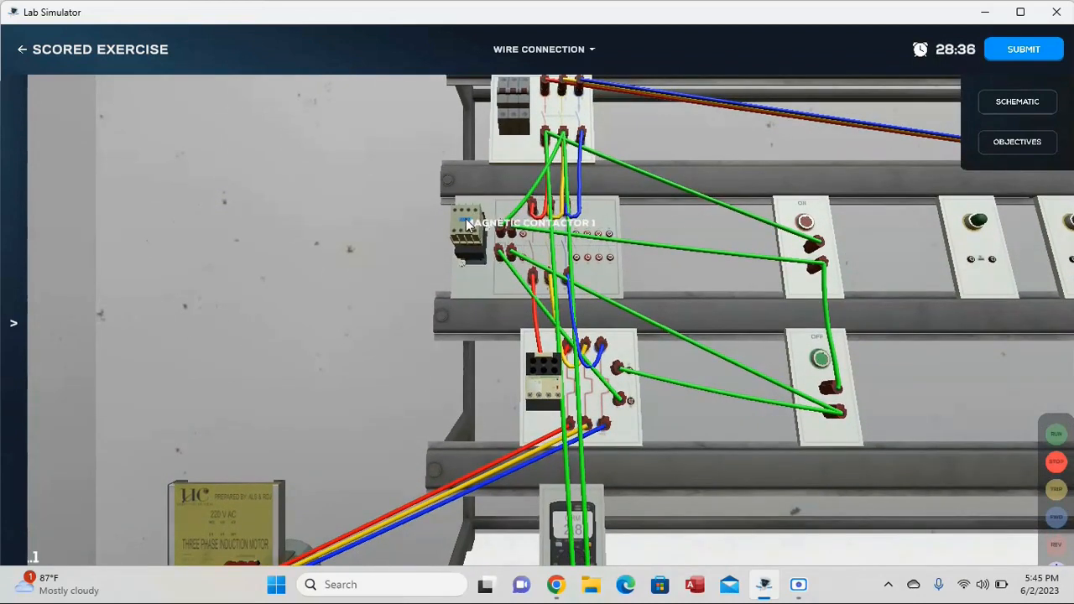
drag(453, 317, 494, 290)
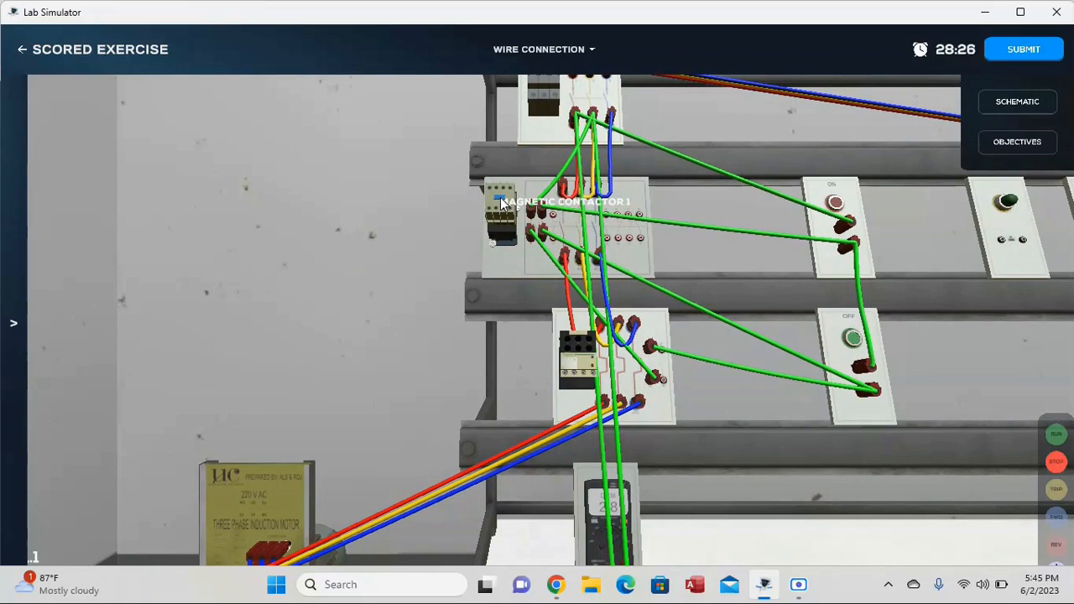
scroll(762, 326, down, 2)
drag(952, 344, 624, 353)
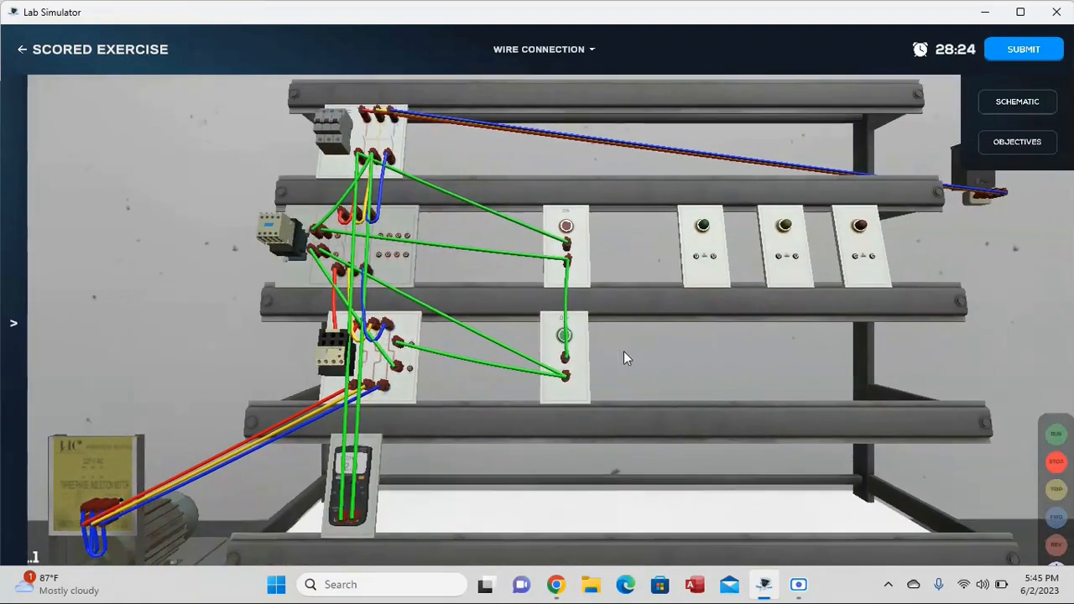
Move the multi-tester's lead from circuit breaker terminal T2 to T6, following the assessment criteria's second short circuit test.
click(1031, 144)
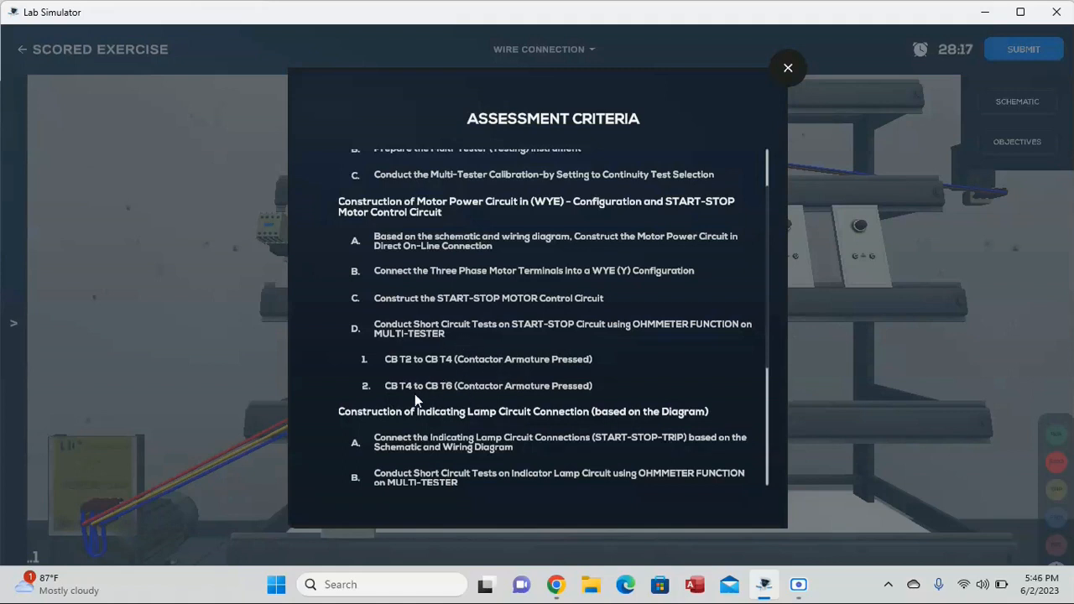
click(788, 68)
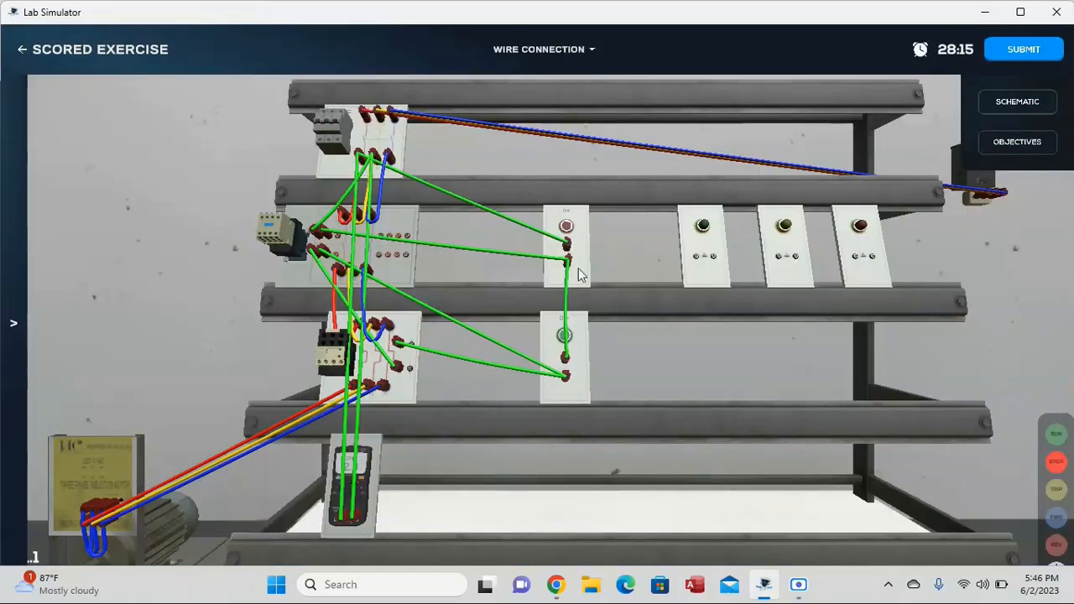
click(345, 422)
drag(386, 159, 344, 521)
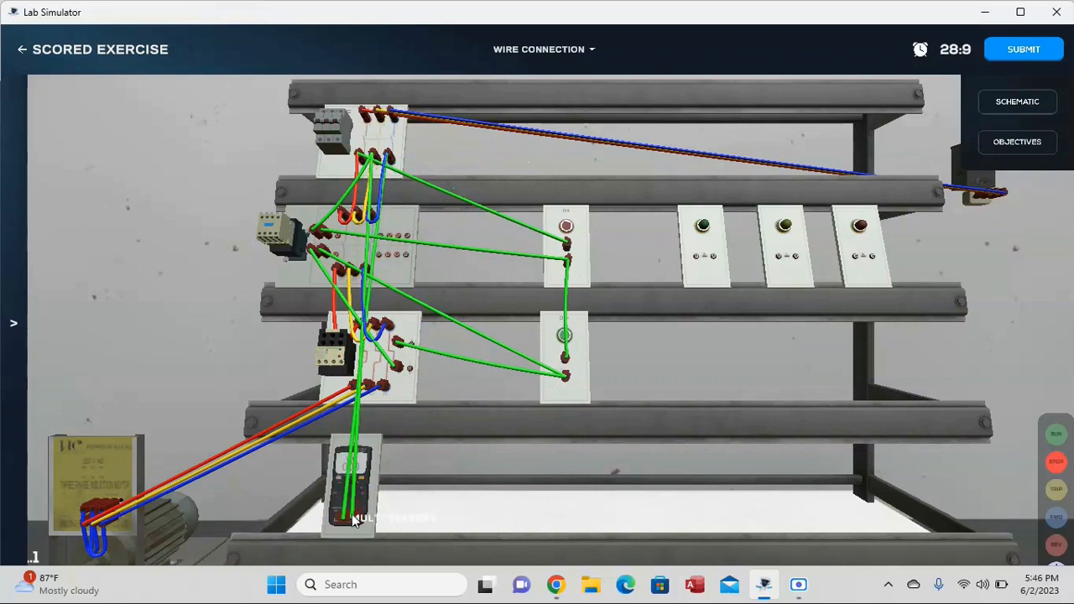
drag(438, 440, 503, 385)
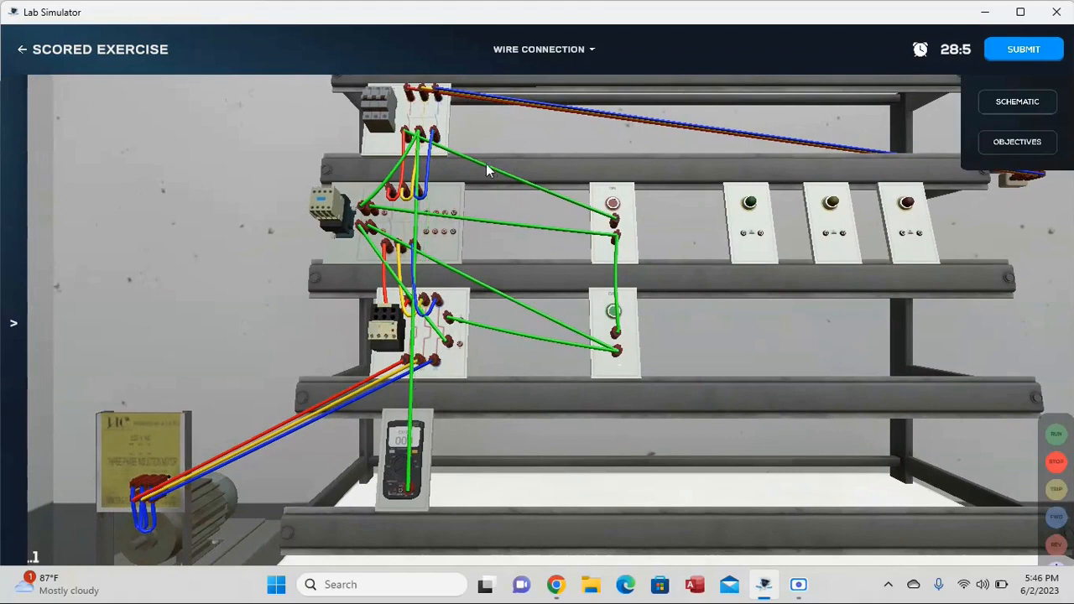
click(435, 137)
drag(444, 473, 589, 363)
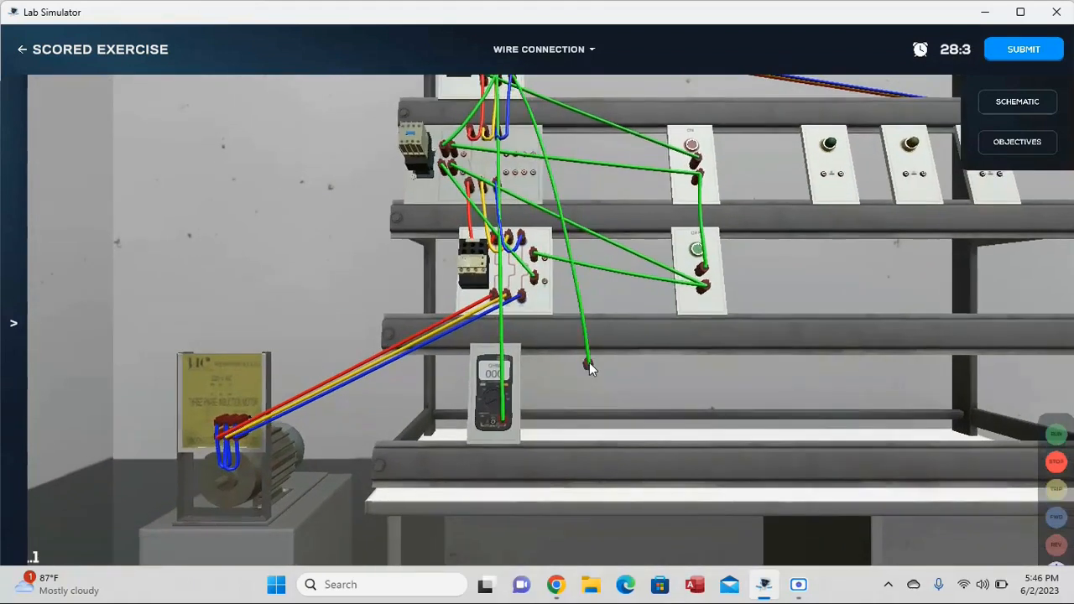
scroll(589, 362, up, 3)
click(486, 456)
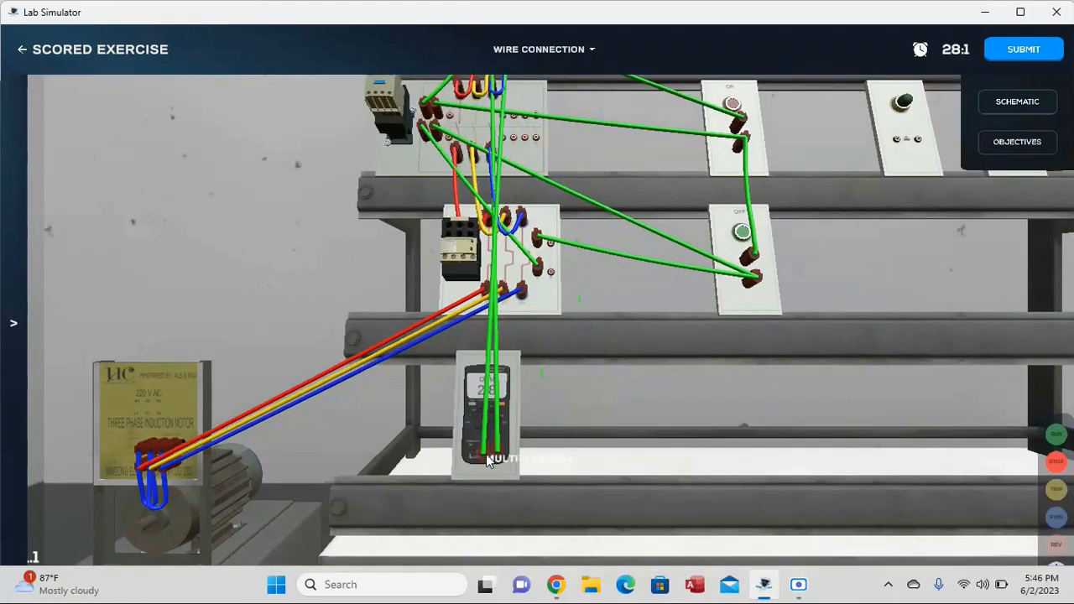
Test circuit breaker T4 to T6 with the contactor armature pressed and remove the multi-tester's green test wires.
drag(581, 330, 579, 406)
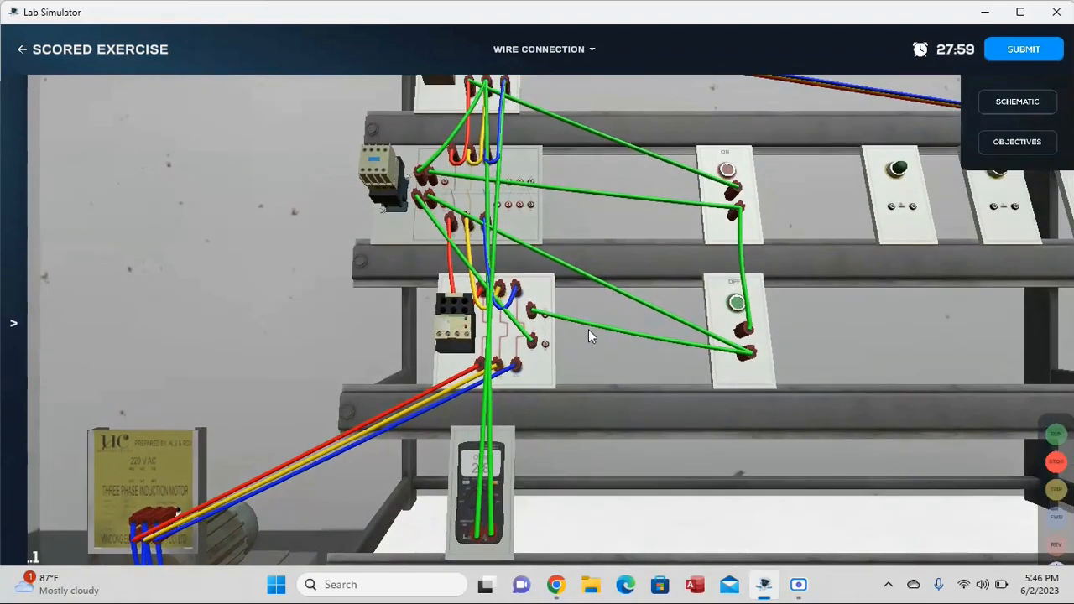
drag(589, 329, 589, 398)
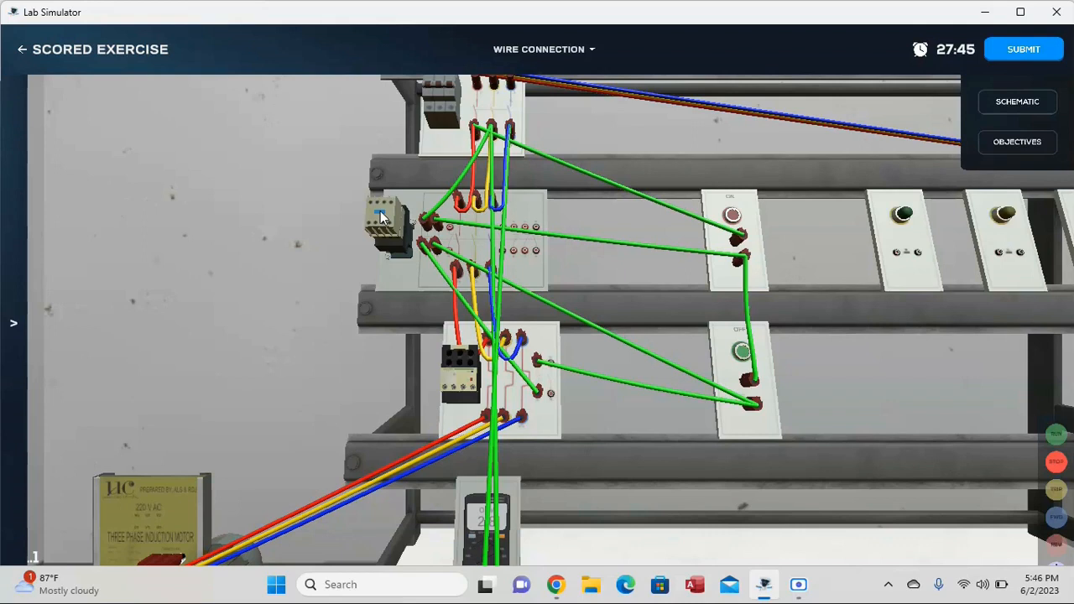
drag(568, 214, 588, 272)
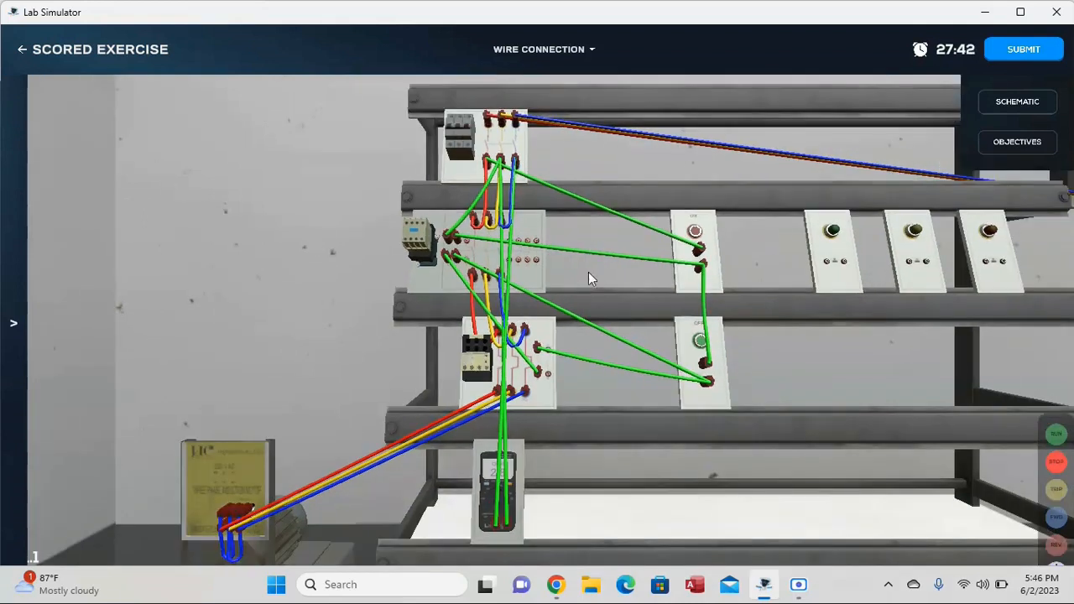
click(502, 432)
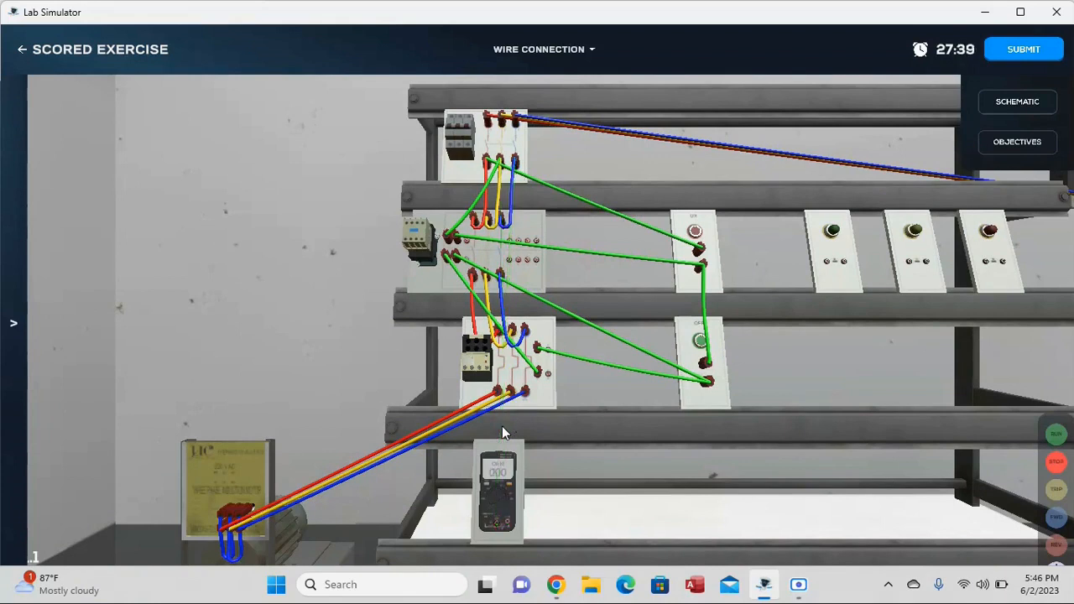
Examine the indicating lamp requirements in the assessment criteria and the lamp circuit in the schematic.
drag(799, 430, 712, 420)
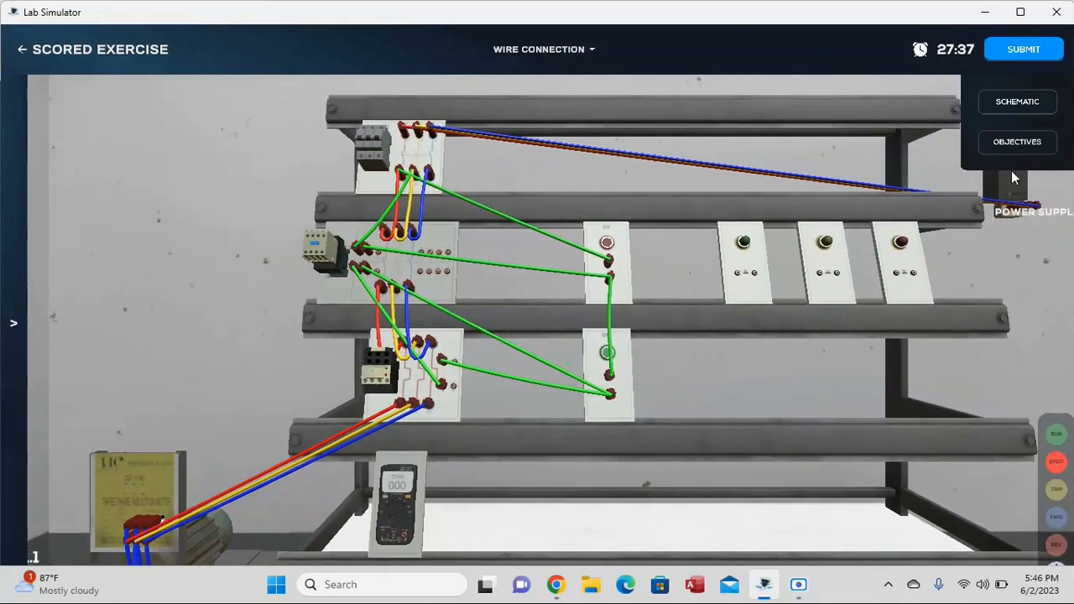
click(1026, 145)
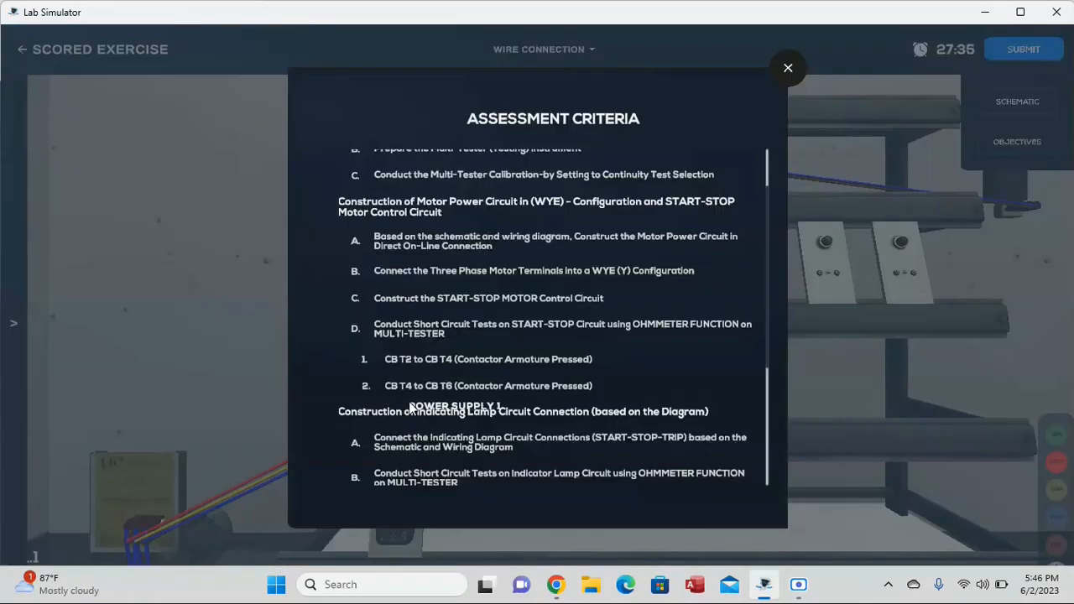
scroll(443, 367, down, 1)
scroll(440, 361, down, 4)
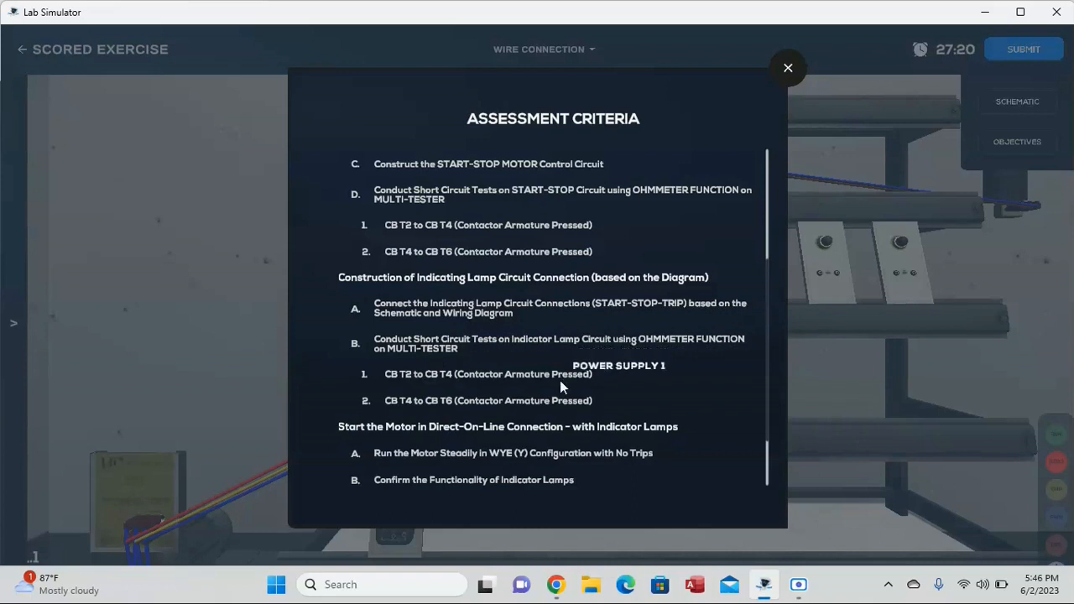
click(788, 68)
click(1017, 101)
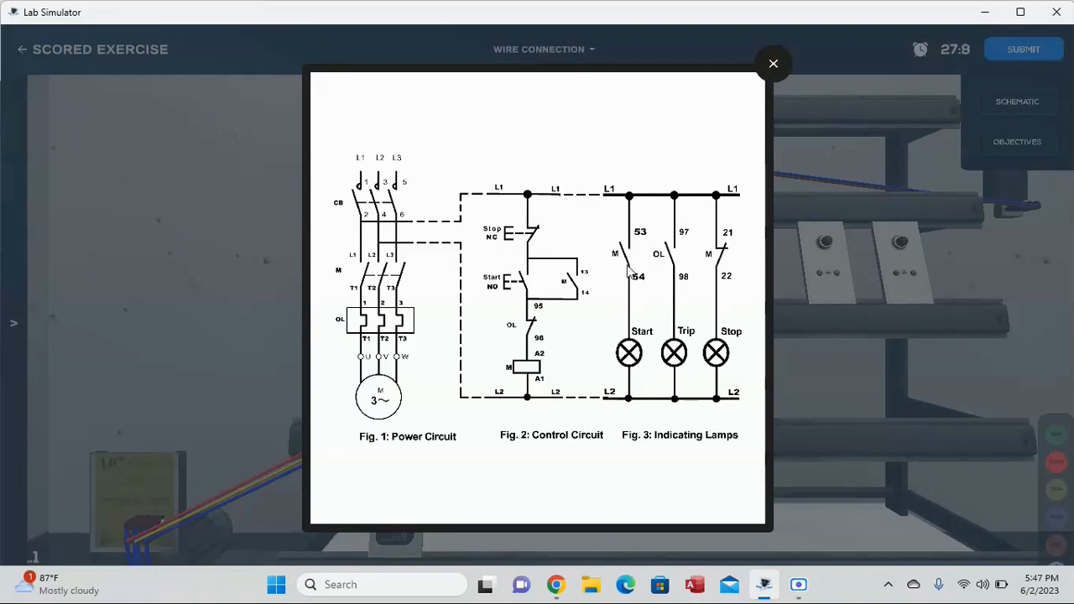
click(774, 65)
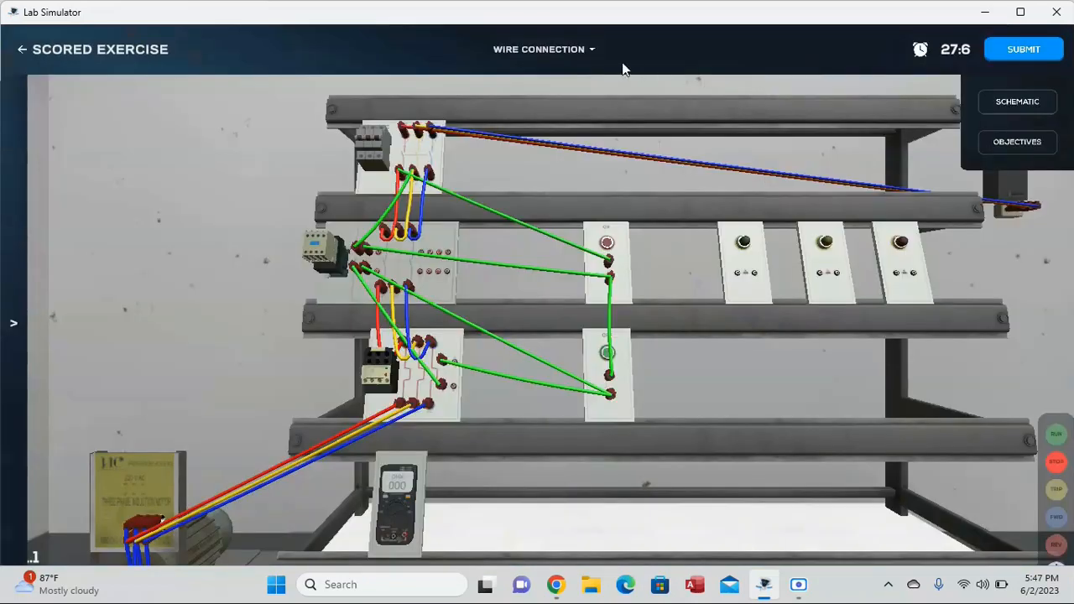
Connect circuit breaker output 2 to the contactor's auxiliary contact terminal 53 with a white wire.
click(587, 51)
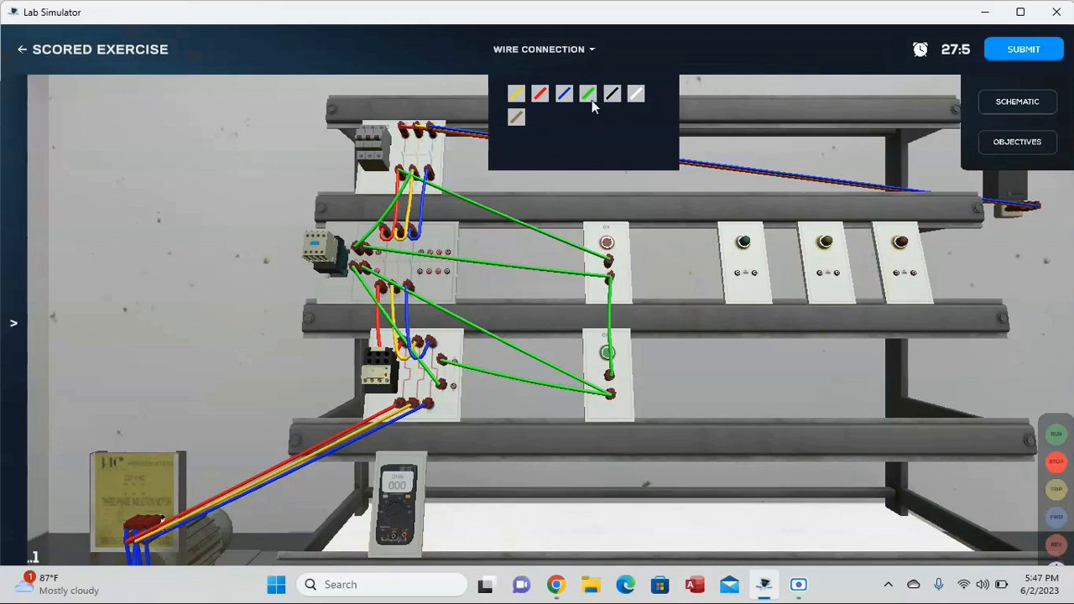
click(636, 95)
click(401, 174)
drag(624, 294, 523, 271)
scroll(524, 271, up, 5)
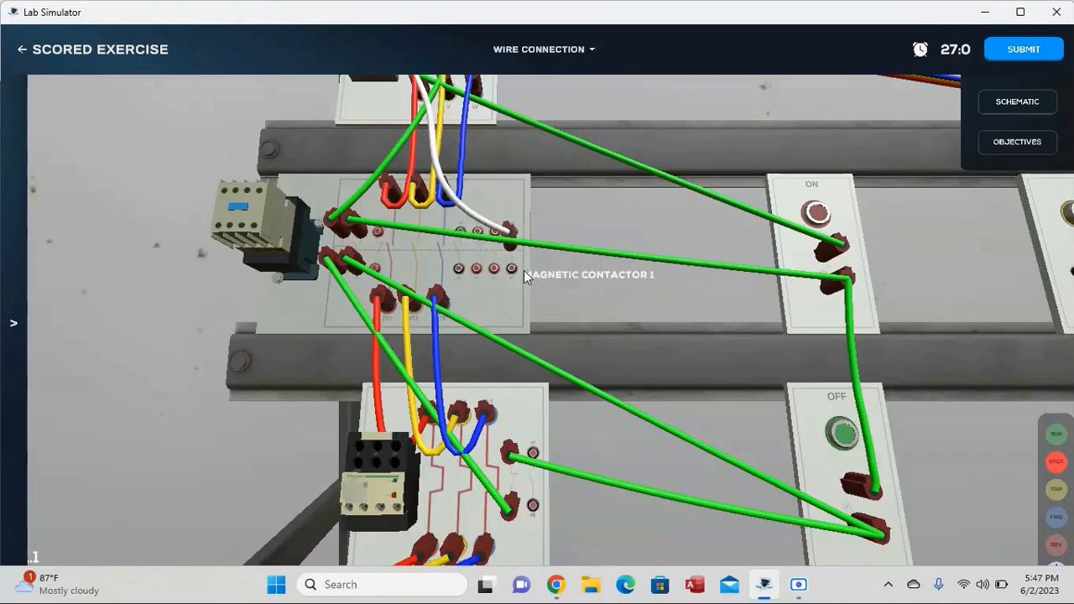
scroll(600, 245, up, 10)
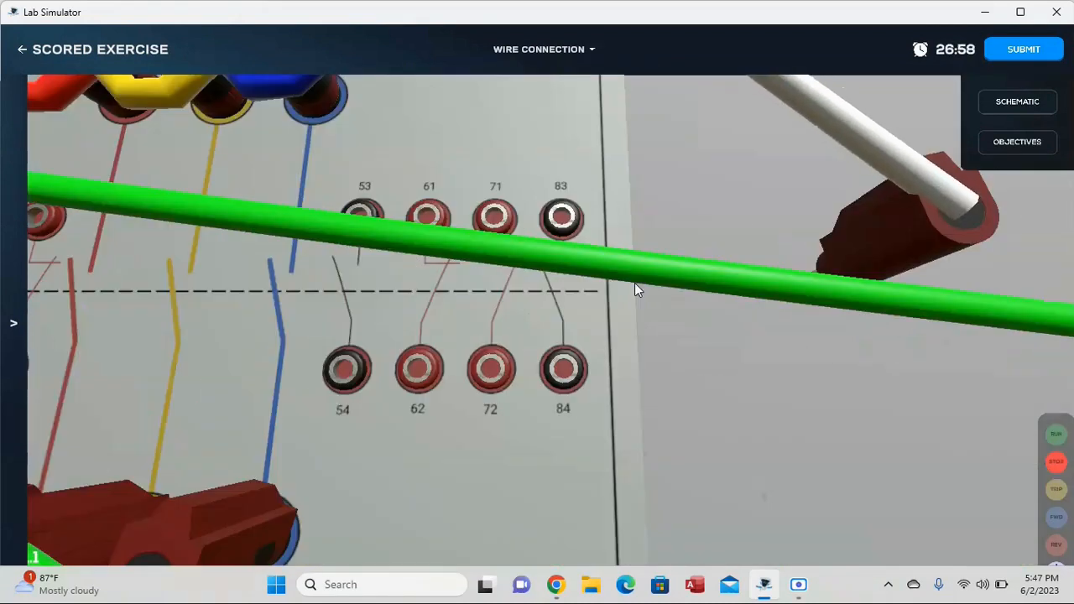
click(368, 219)
Run a white wire from the contactor's auxiliary terminal 54 to the start indicator lamp's left-hand terminal, checking the schematic.
click(357, 376)
scroll(627, 303, down, 15)
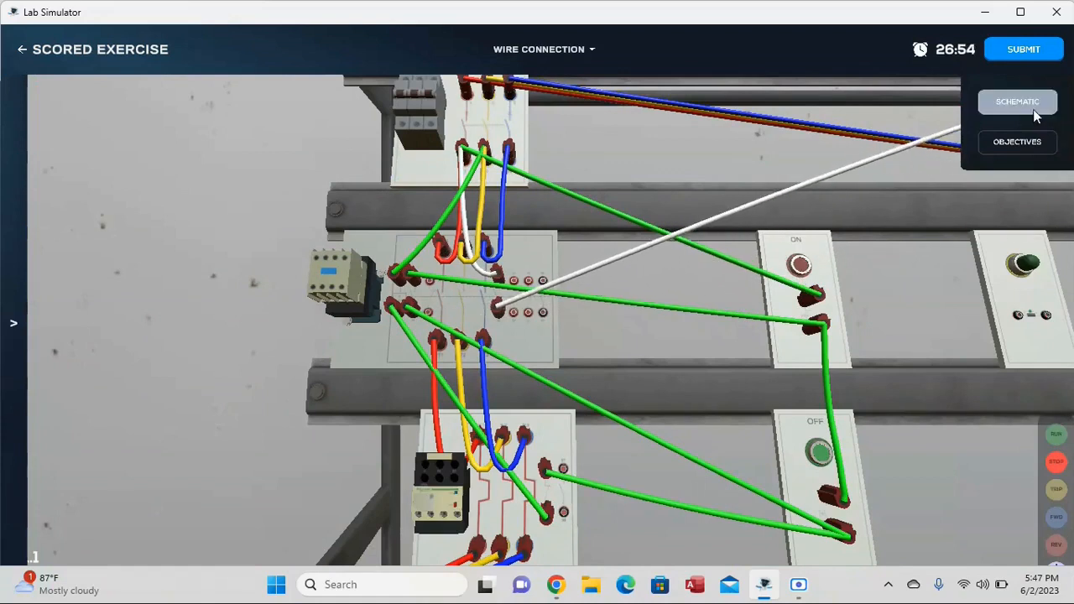
click(1017, 103)
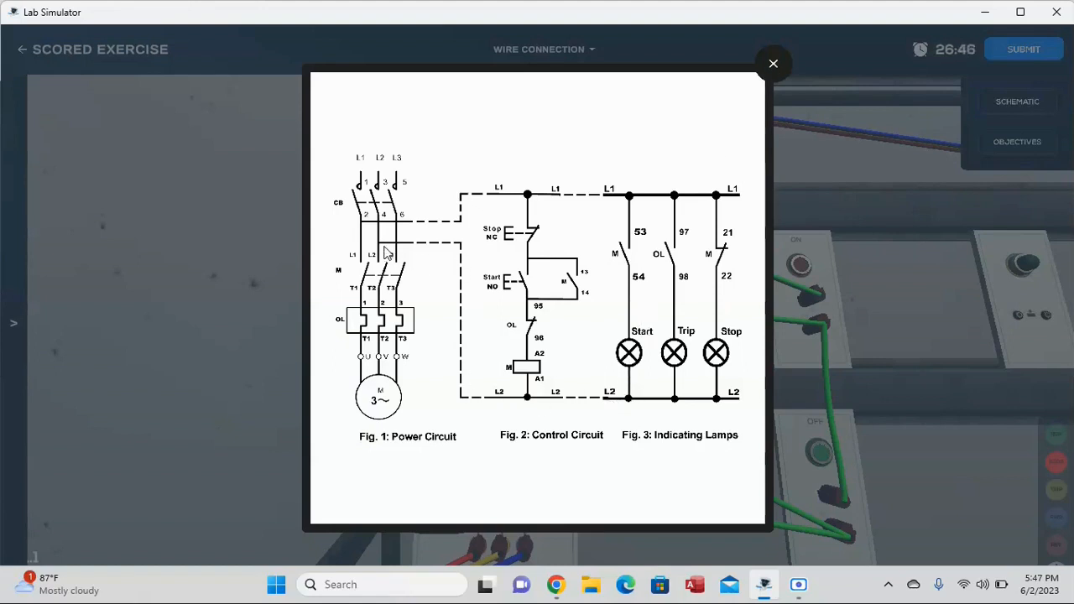
click(774, 65)
drag(974, 472, 652, 424)
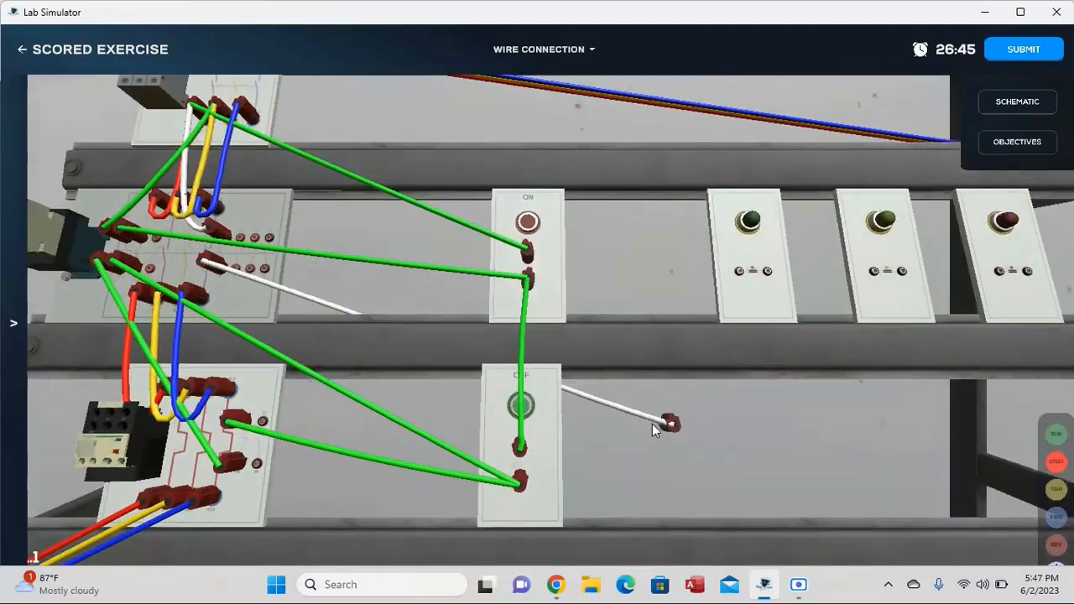
click(682, 277)
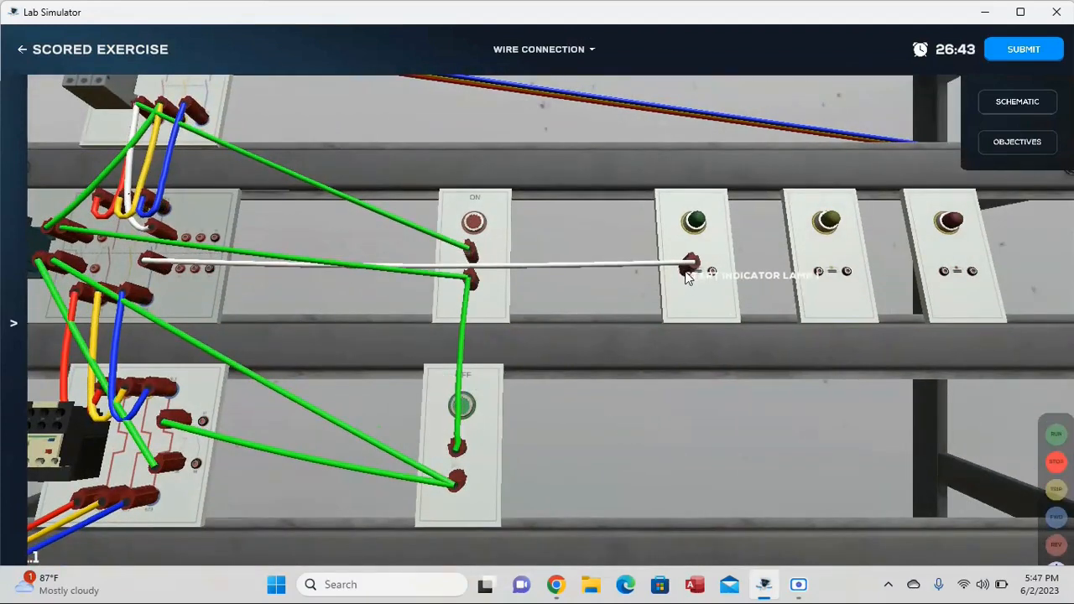
Run a white wire from the start indicator lamp's right-hand terminal to circuit breaker output 4.
click(712, 269)
drag(634, 230, 936, 411)
click(478, 291)
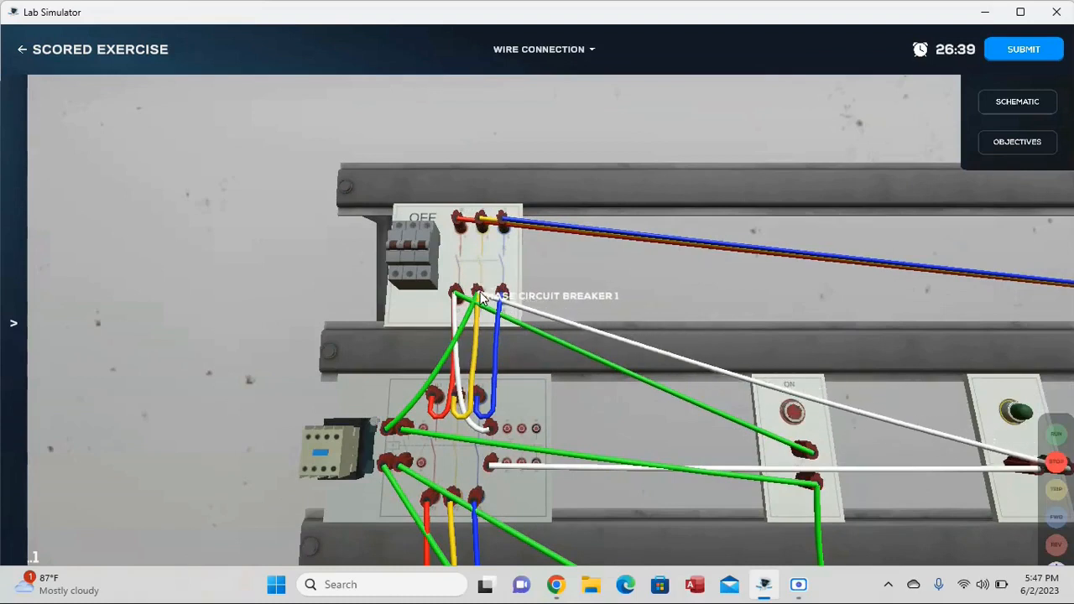
drag(793, 341, 718, 260)
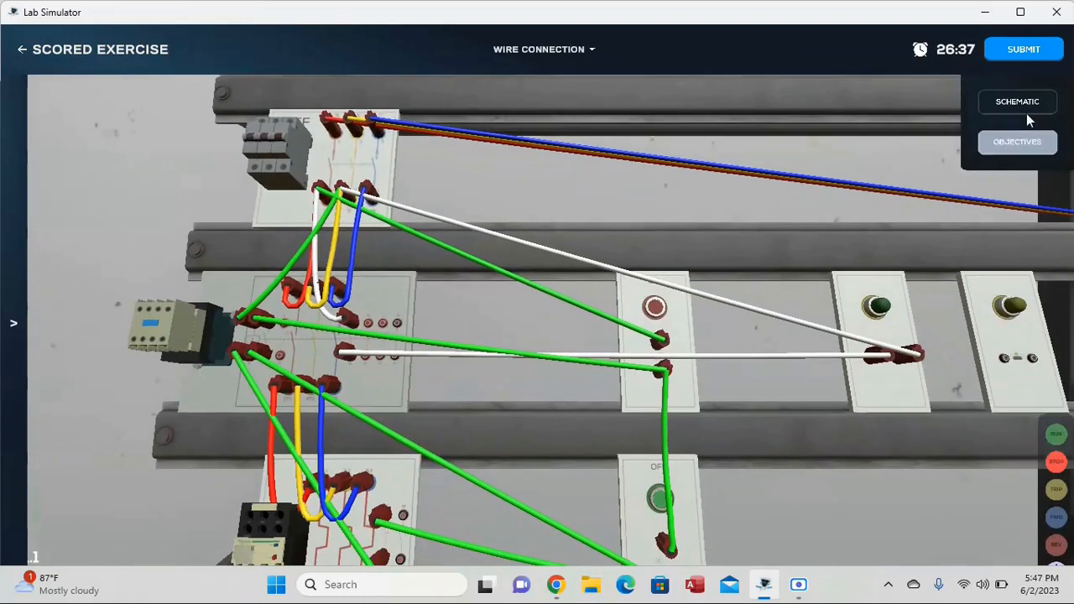
Check the schematic and connect circuit breaker output 2 to the thermal overload relay's terminal 97 with a white wire.
click(1029, 103)
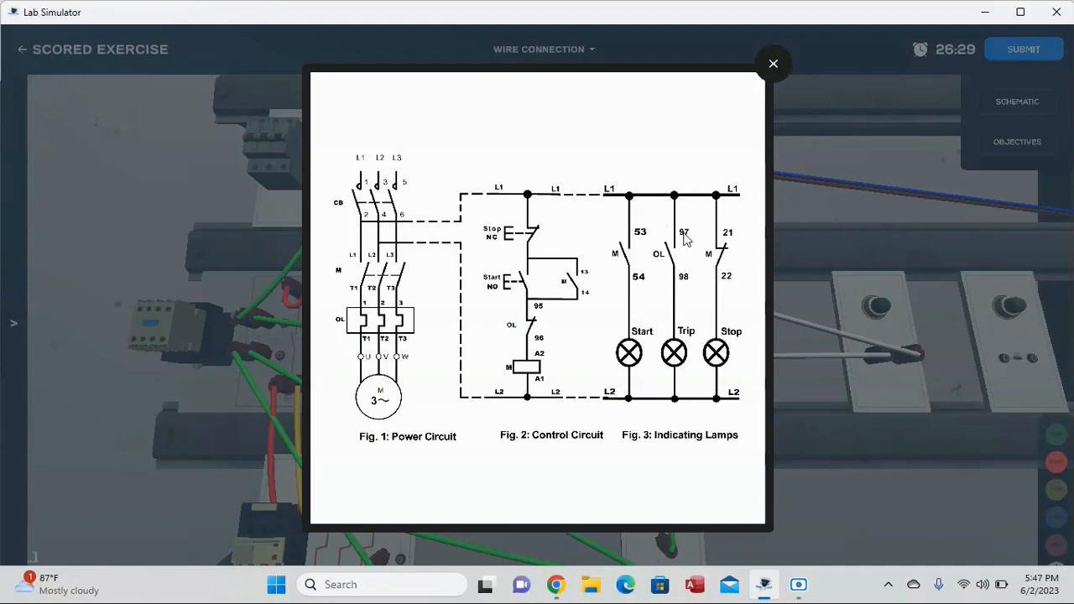
click(773, 65)
drag(348, 190, 703, 170)
scroll(736, 264, up, 5)
drag(988, 306, 183, 399)
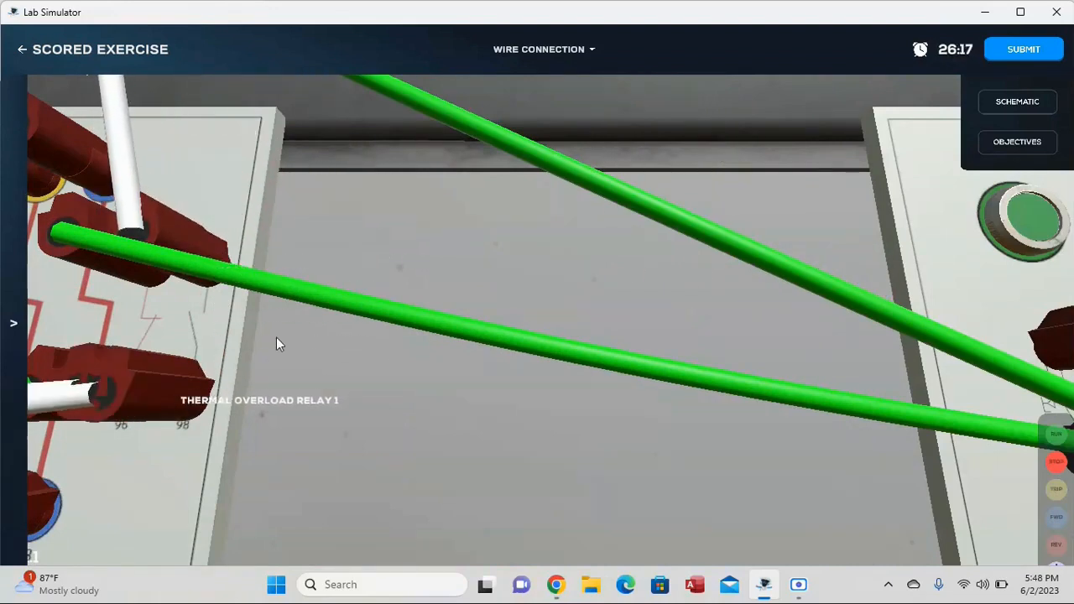
Run a white wire from overload relay terminal 98 to the trip indicator lamp's left-hand terminal, checking the schematic.
scroll(359, 292, down, 5)
drag(361, 256, 503, 186)
drag(488, 220, 478, 258)
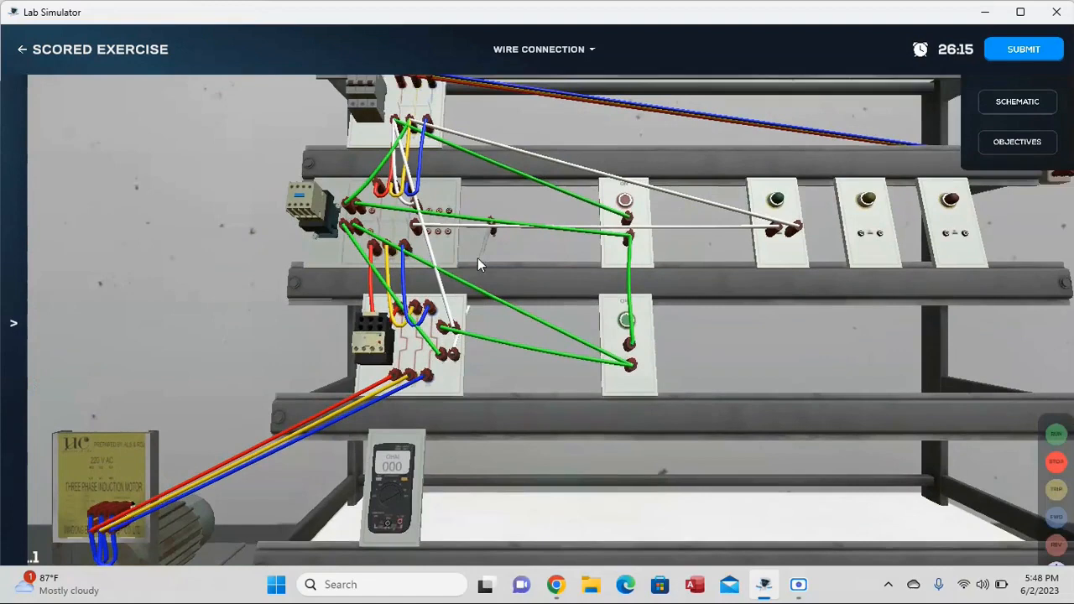
click(1017, 102)
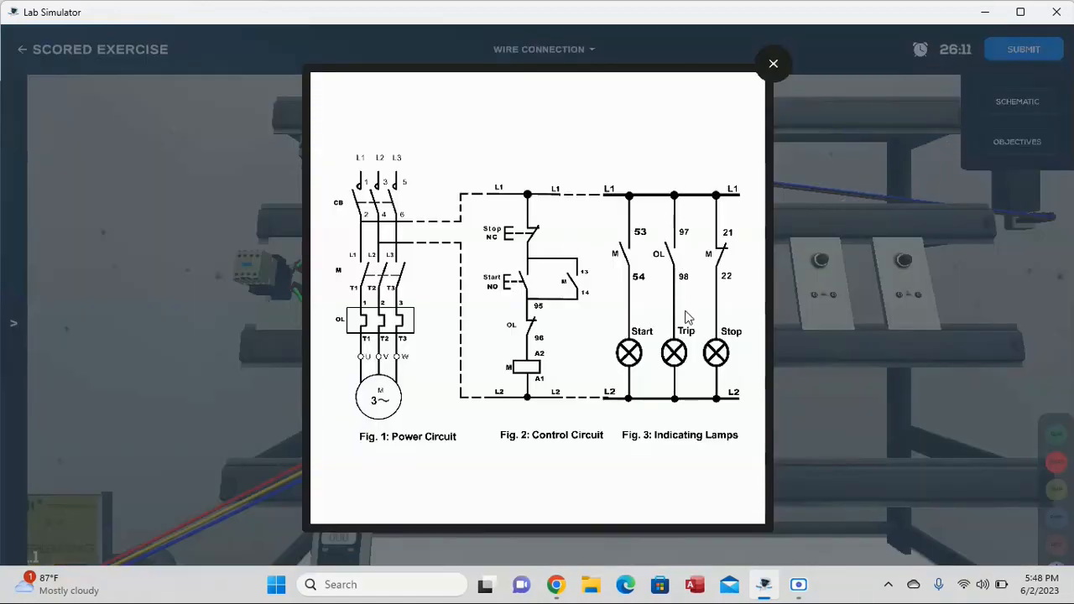
click(778, 70)
scroll(754, 473, up, 5)
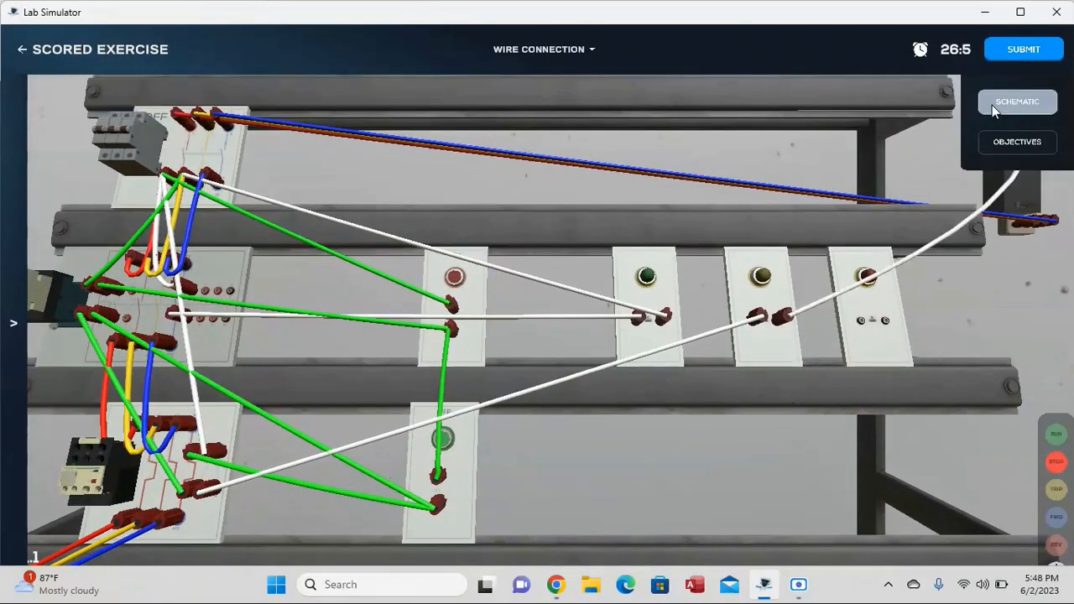
Connect the trip indicator lamp's right-hand terminal to circuit breaker output 4 with a white wire, following the schematic.
click(1014, 102)
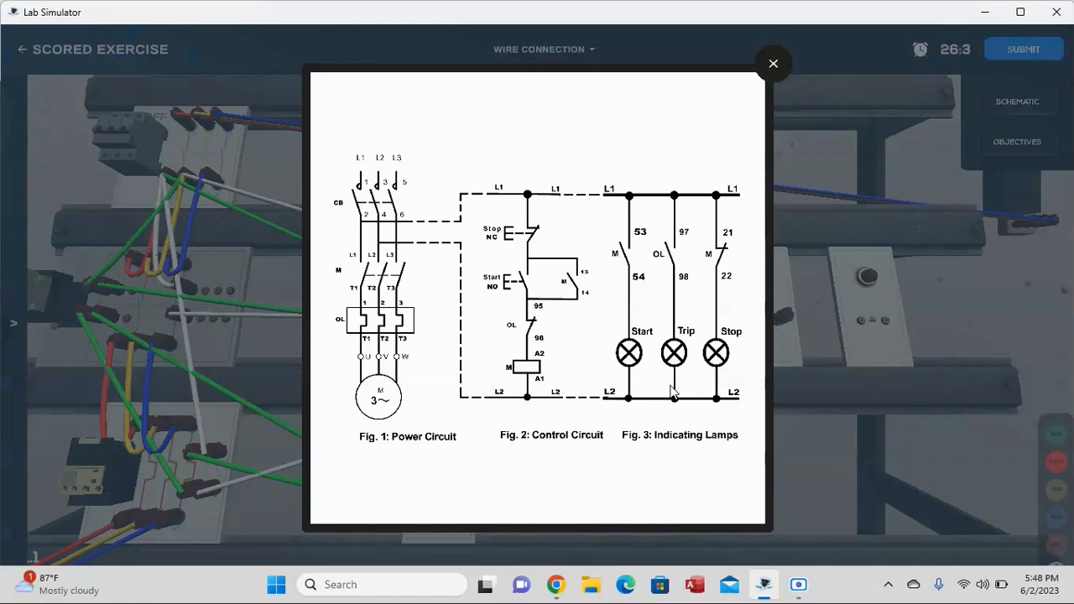
click(773, 65)
drag(499, 190, 766, 240)
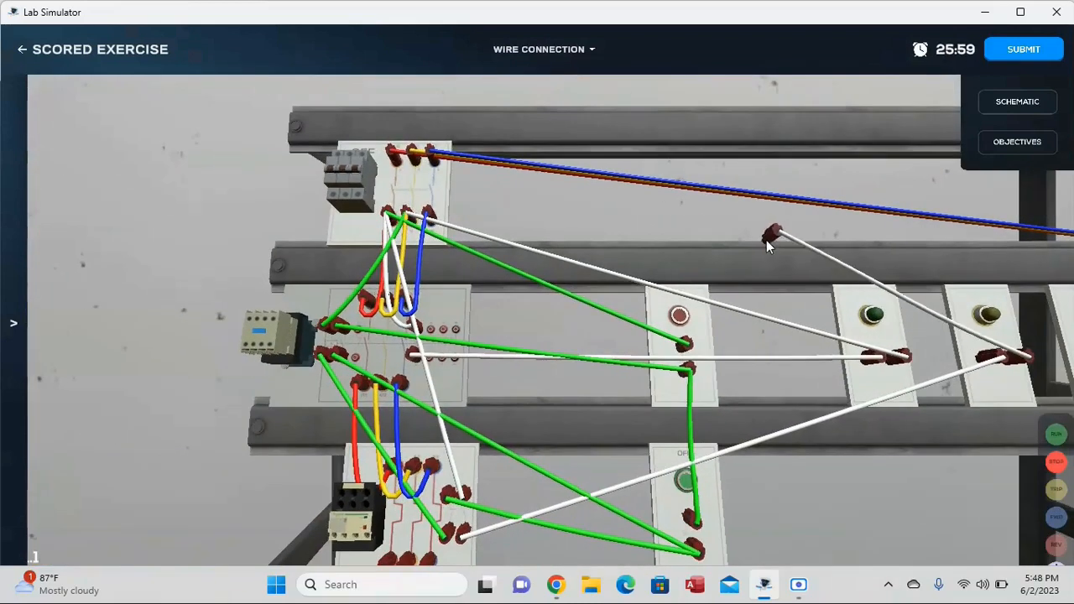
click(402, 209)
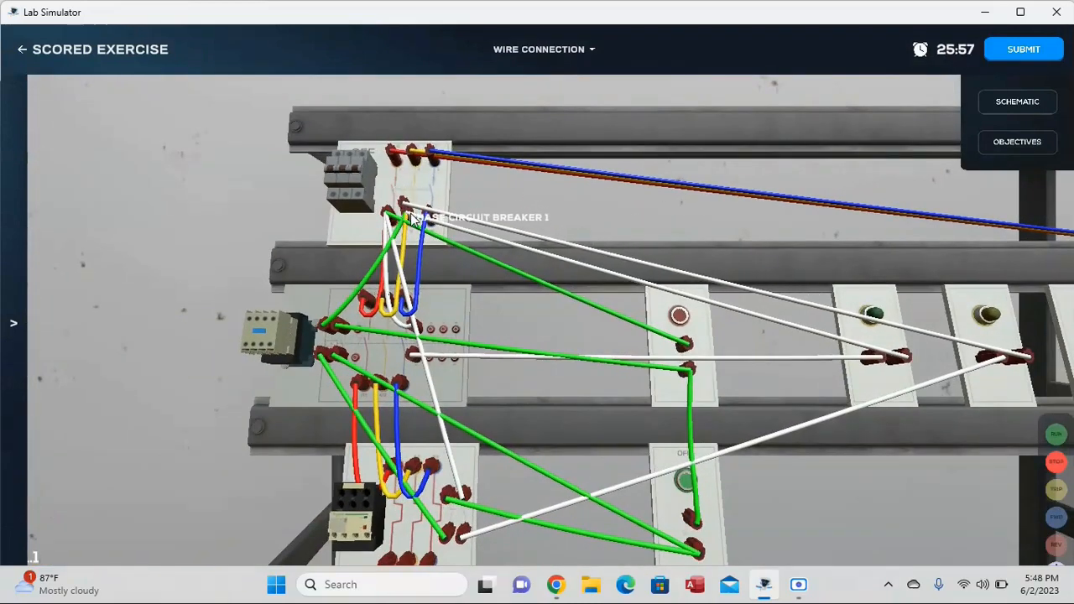
Check the stop lamp circuit in the schematic and connect circuit breaker output 2 to the contactor's terminal 21 with a white wire.
click(1005, 113)
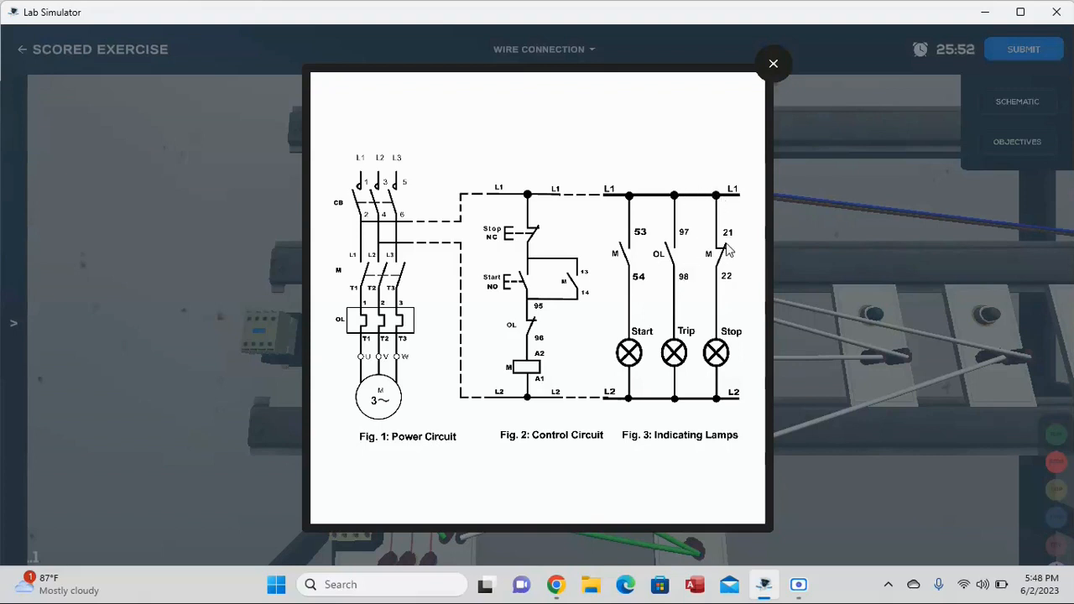
click(773, 64)
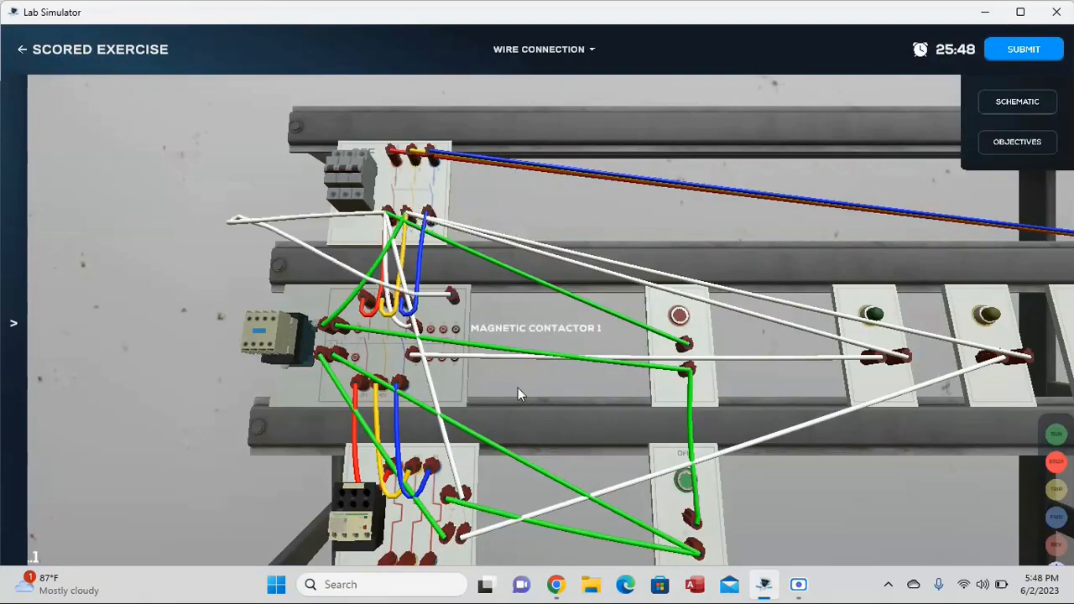
drag(570, 463, 673, 317)
scroll(671, 318, up, 5)
scroll(649, 252, down, 4)
drag(648, 220, 649, 373)
scroll(701, 359, up, 4)
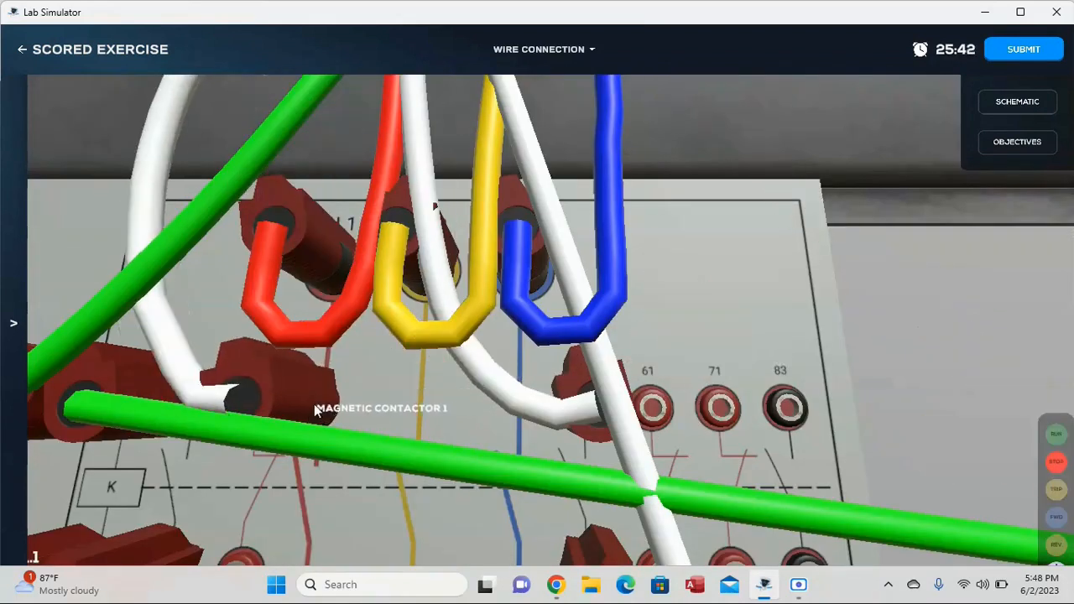
Wire contactor terminal 22 to the stop indicator lamp and the lamp's other terminal to circuit breaker output 4 with white wires.
scroll(352, 424, down, 4)
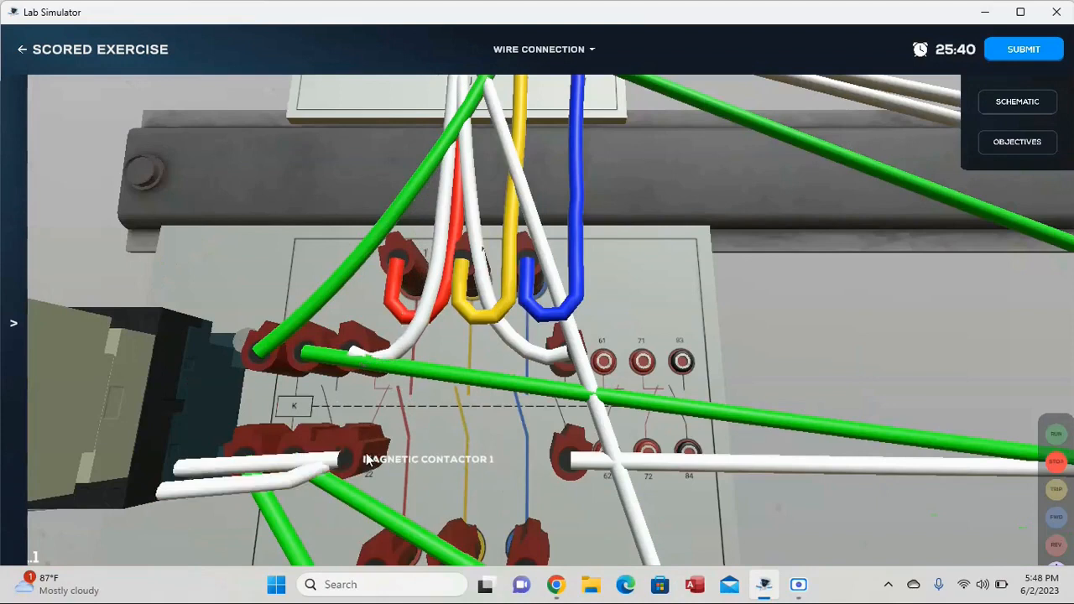
scroll(367, 460, down, 5)
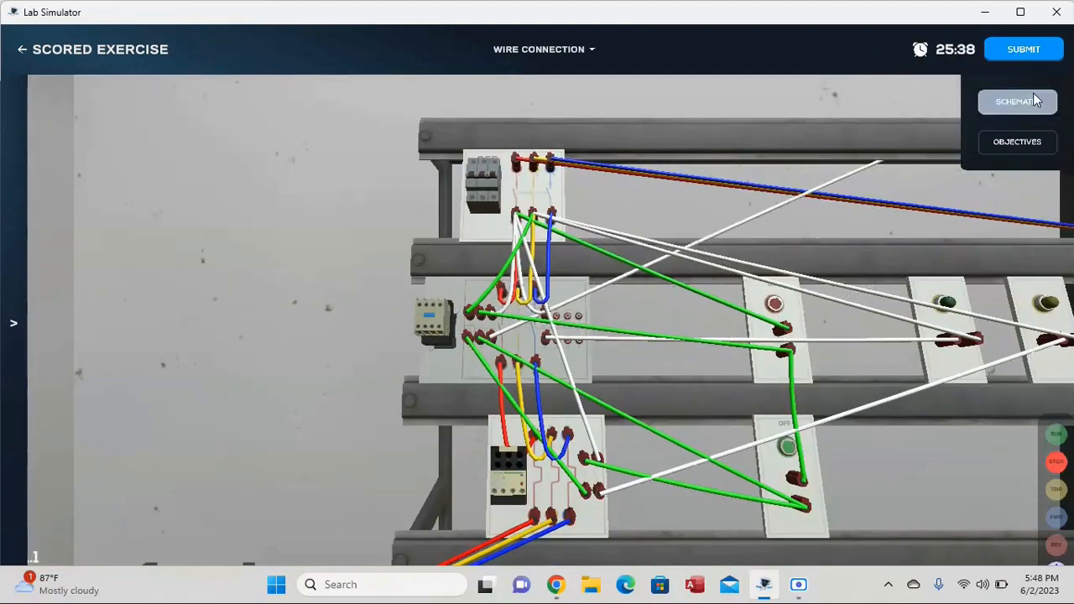
click(1034, 101)
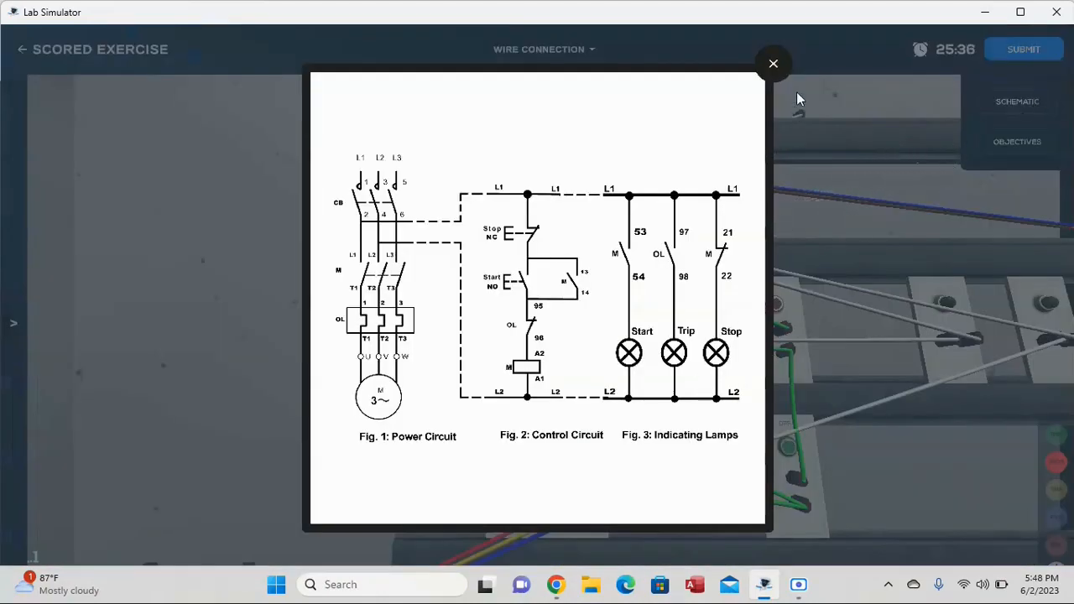
click(773, 63)
drag(909, 217, 280, 220)
scroll(596, 250, down, 2)
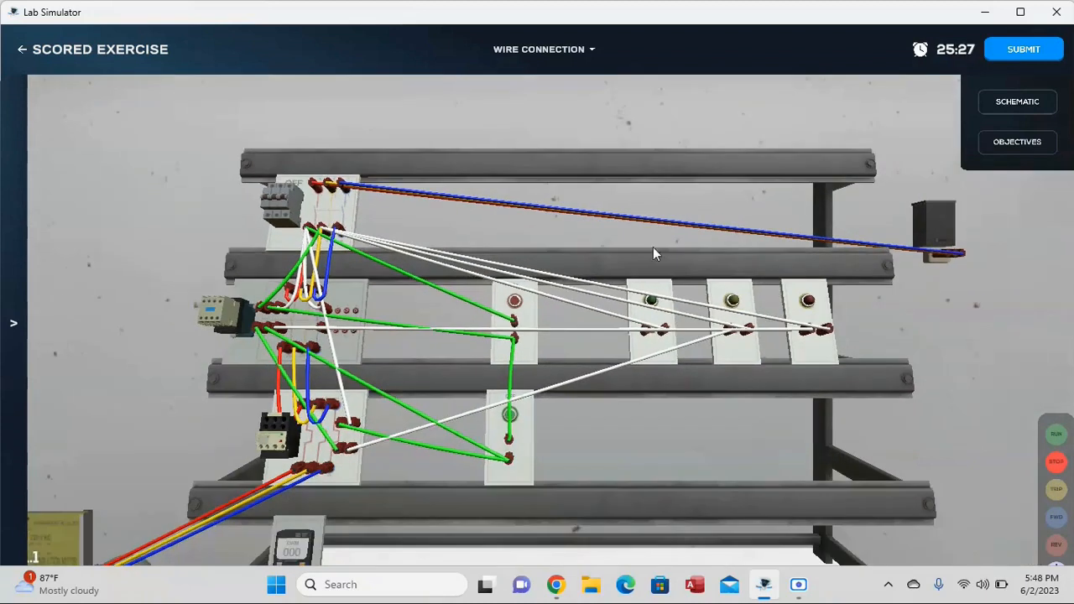
Examine the indicating lamp circuit in the schematic and its short circuit tests in the assessment criteria.
click(1031, 112)
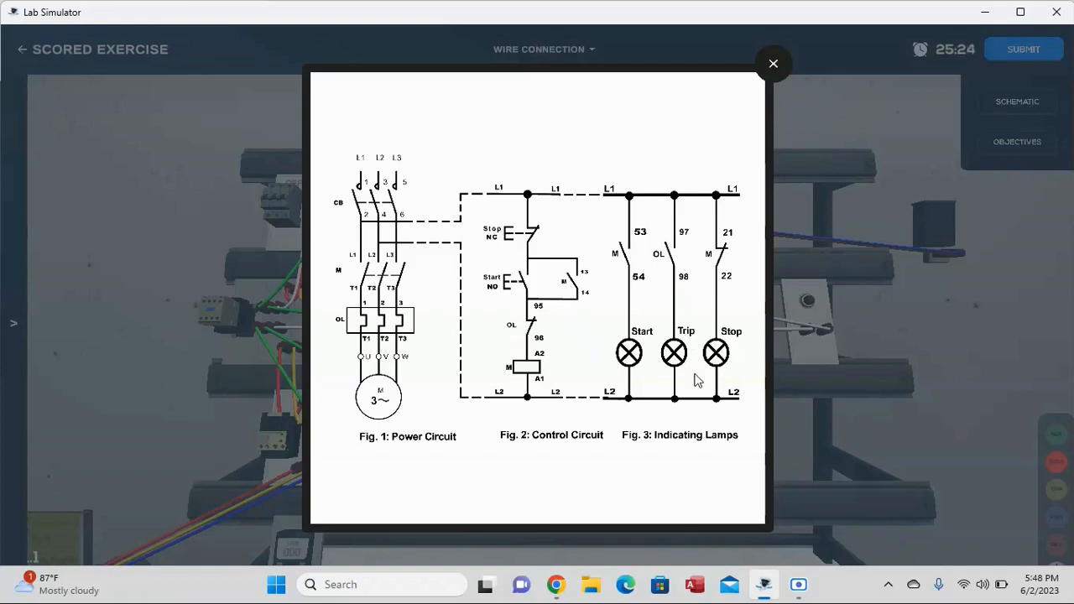
click(773, 65)
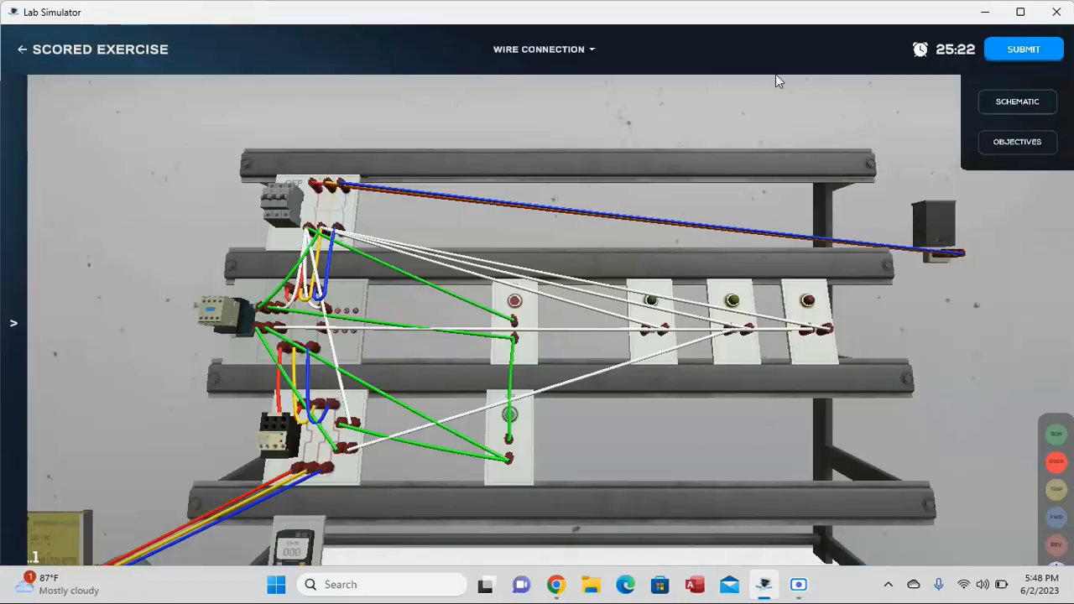
click(1036, 139)
scroll(485, 344, down, 3)
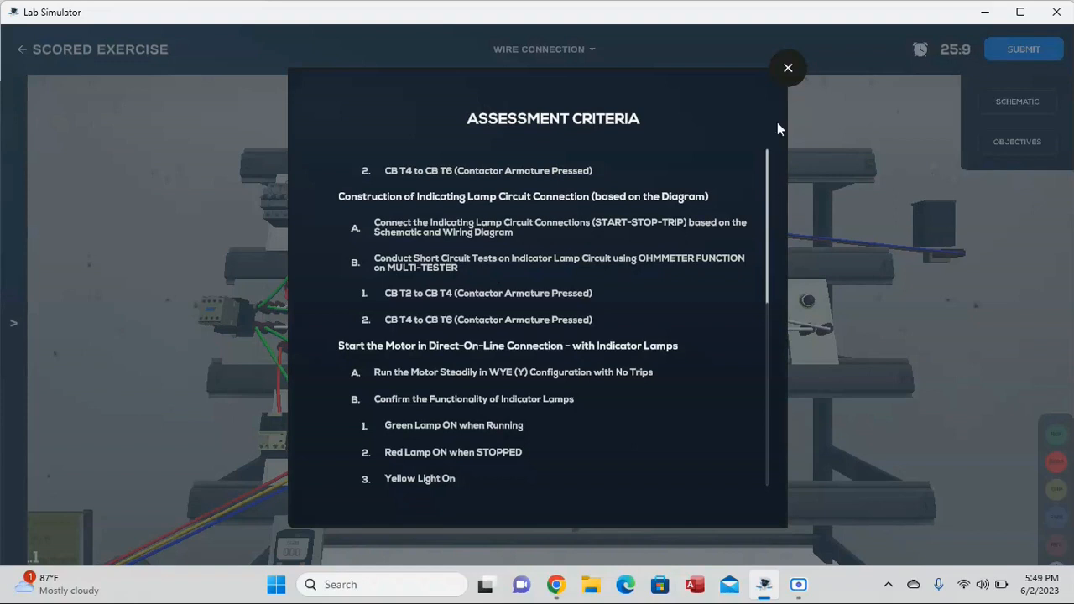
click(788, 68)
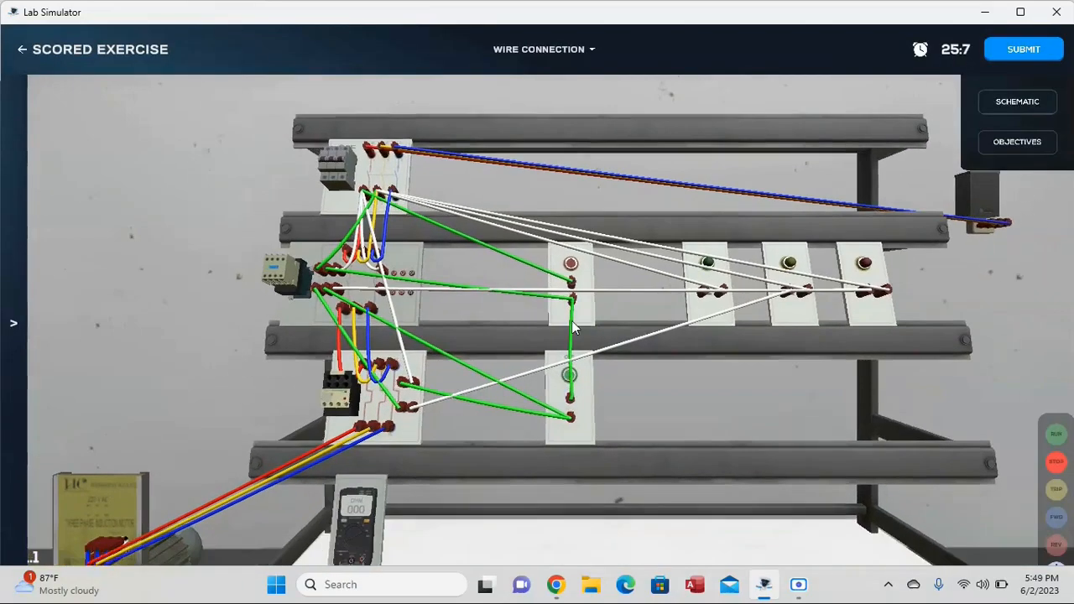
Wire the multi-tester to circuit breaker T2 and T4 in white and test with the contactor armature pressed.
mouse_move(436, 509)
mouse_down()
mouse_move(438, 156)
mouse_move(449, 152)
mouse_move(464, 460)
mouse_move(448, 507)
mouse_up()
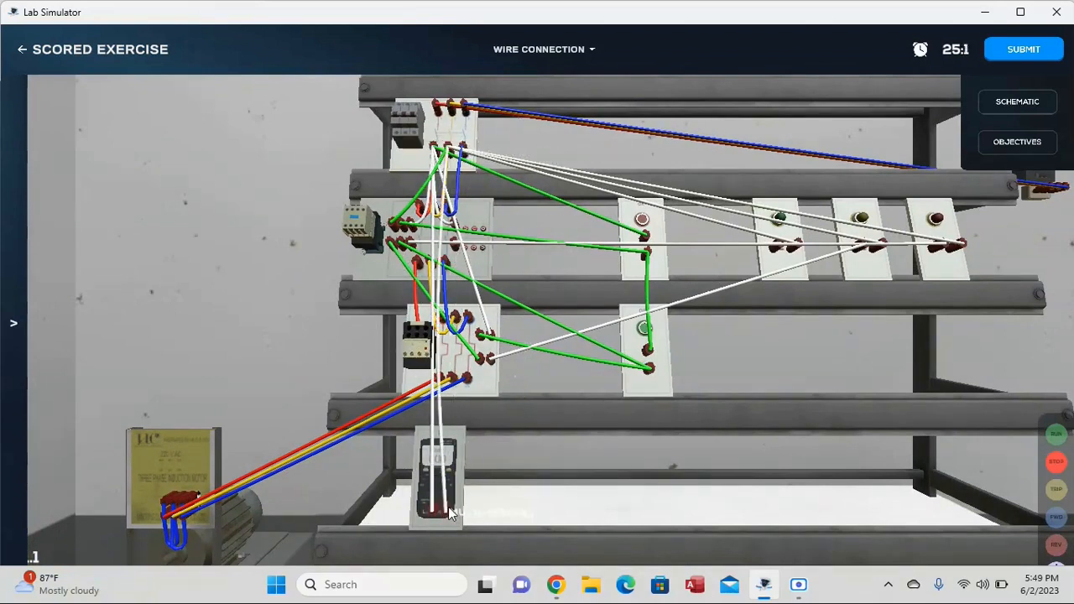
drag(505, 444, 601, 399)
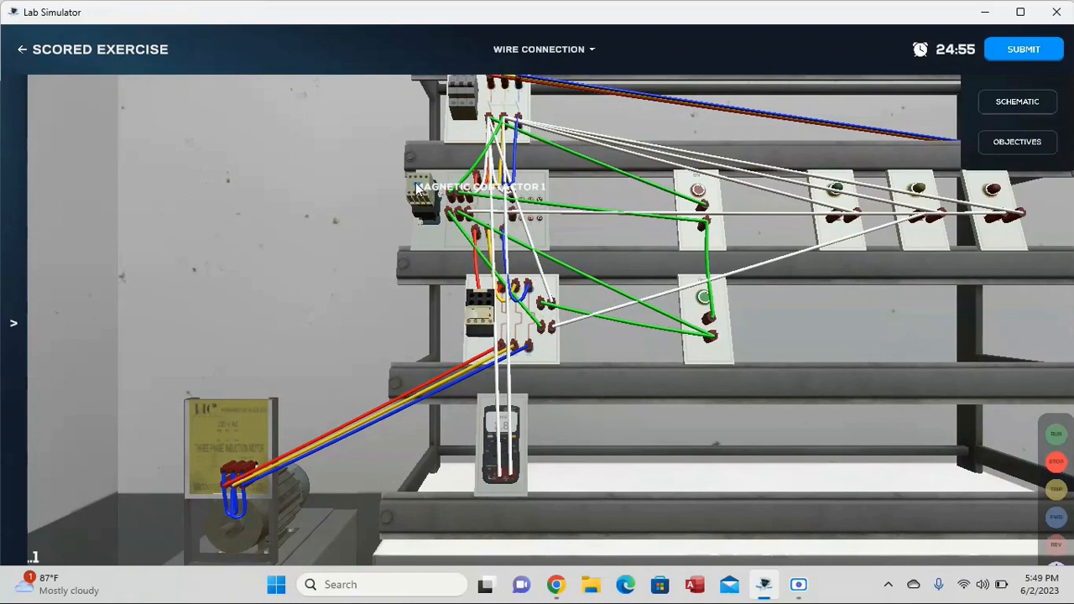
scroll(414, 180, up, 1)
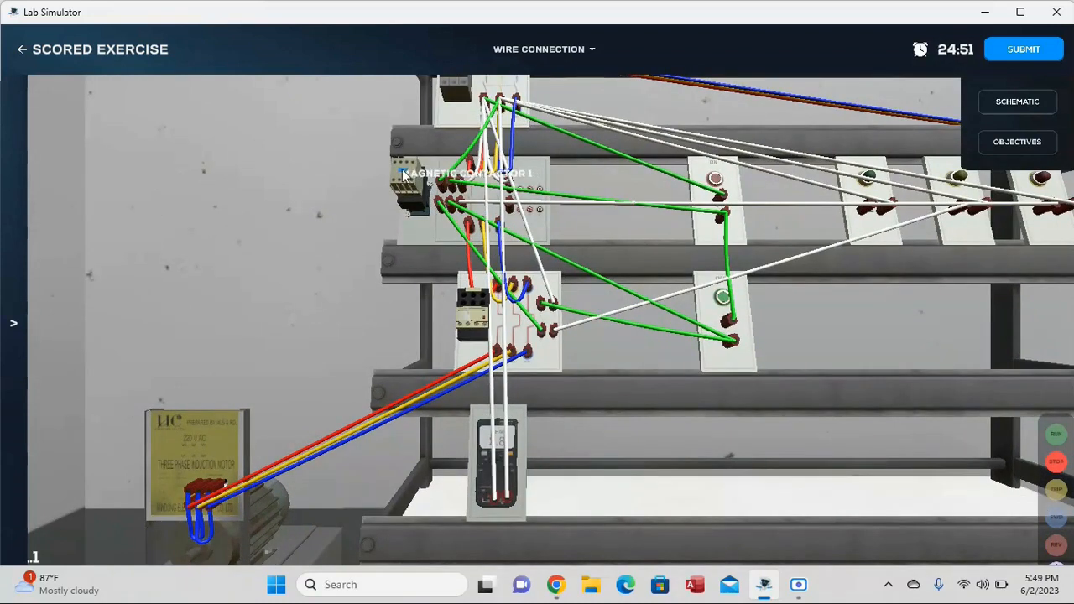
Move the test wire to test circuit breaker T4 to T6 with the contactor armature pressed, then disconnect and switch off the multi-tester.
click(491, 390)
drag(579, 205, 577, 246)
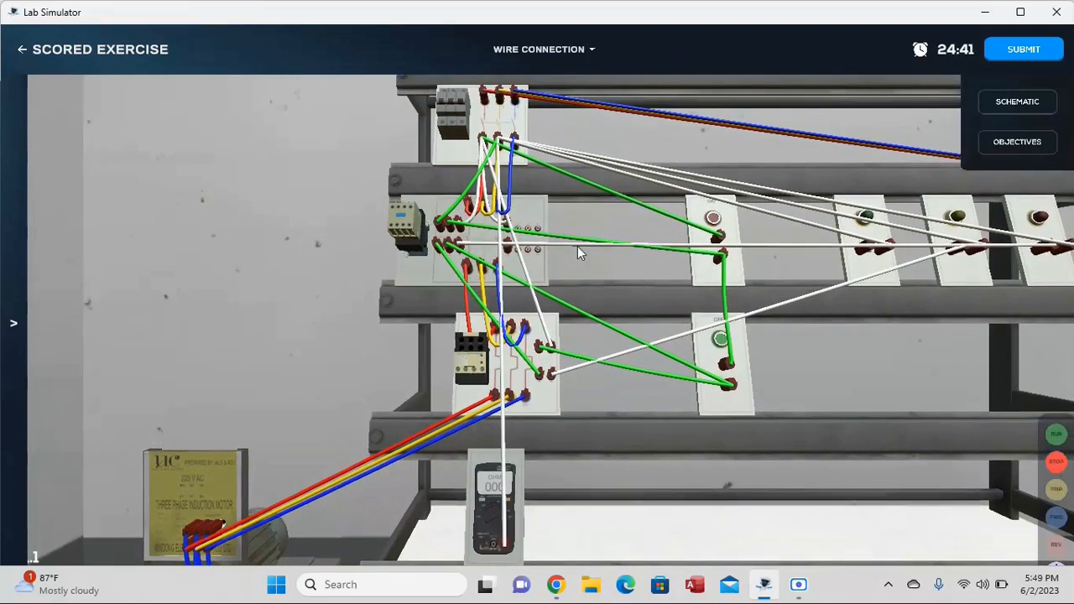
drag(514, 139, 494, 546)
drag(629, 380, 639, 415)
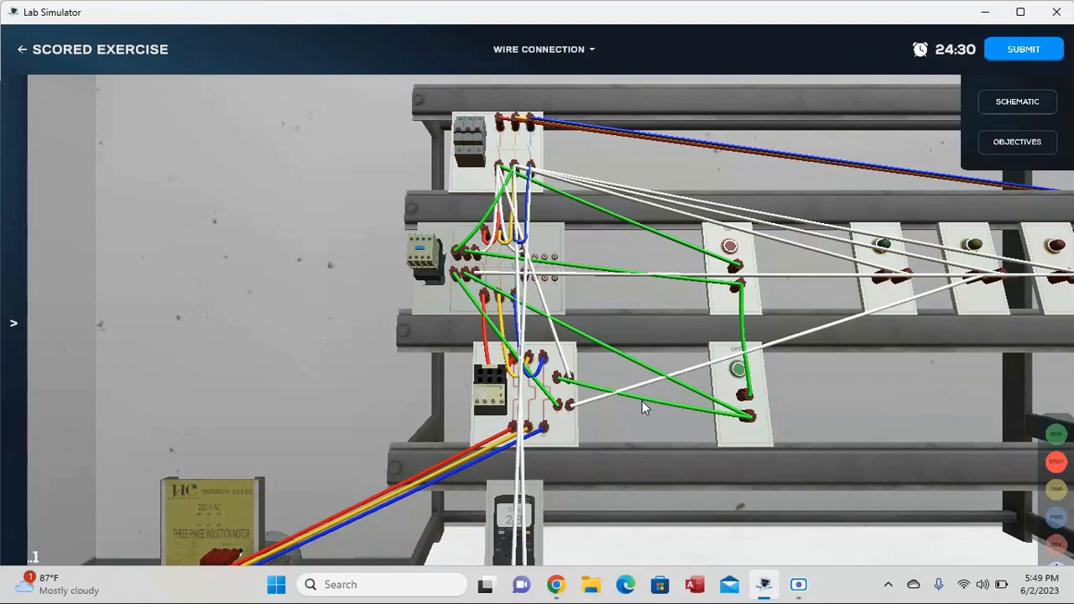
scroll(874, 445, down, 1)
drag(903, 444, 754, 352)
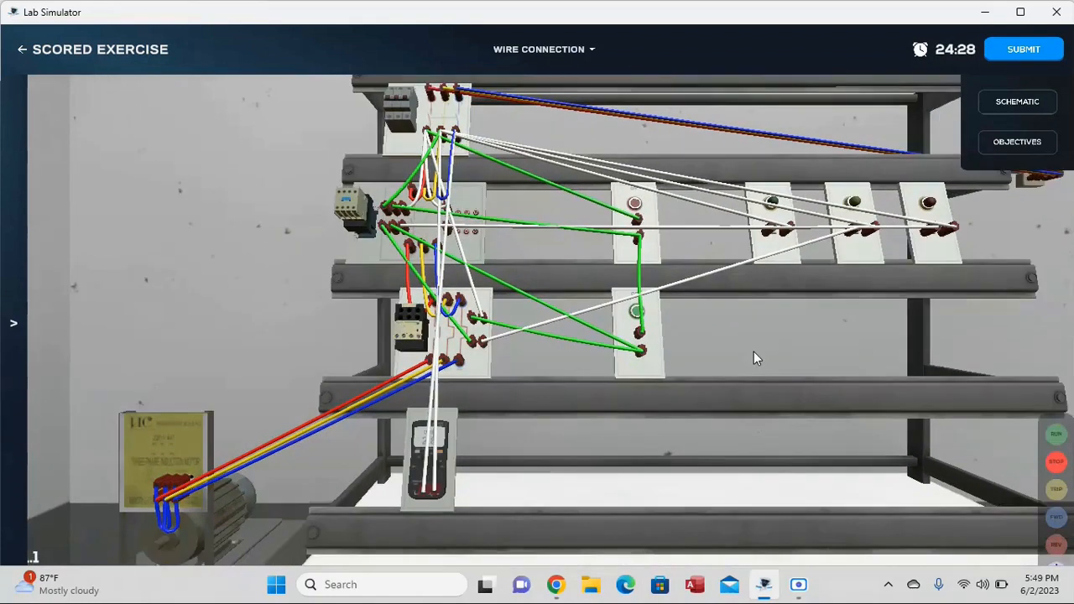
click(422, 388)
click(426, 387)
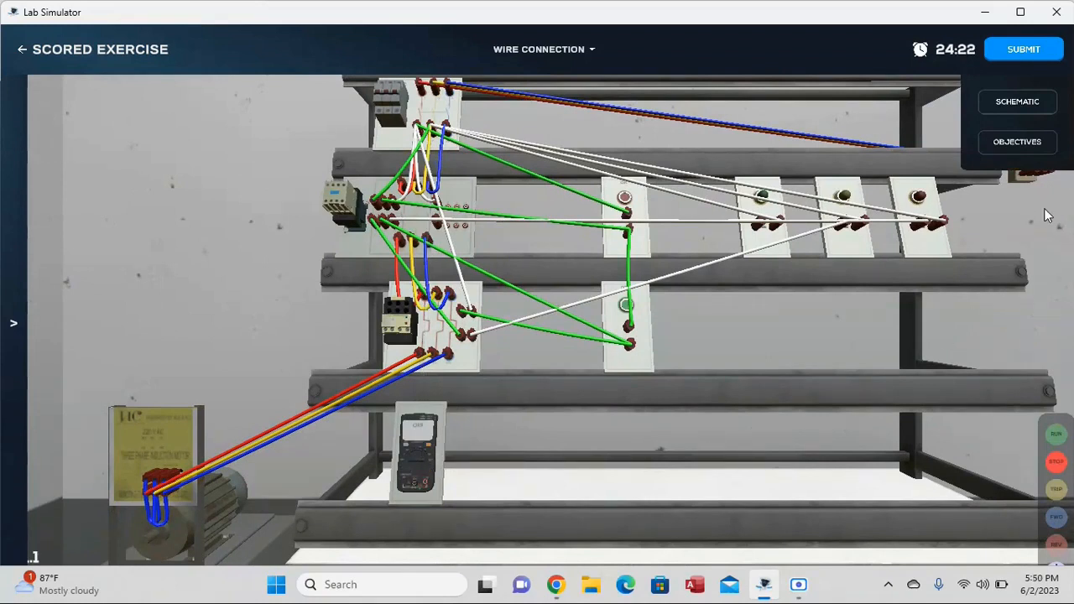
Review the motor starting and lamp criteria in the objectives and switch on the three-phase circuit breaker.
click(1029, 141)
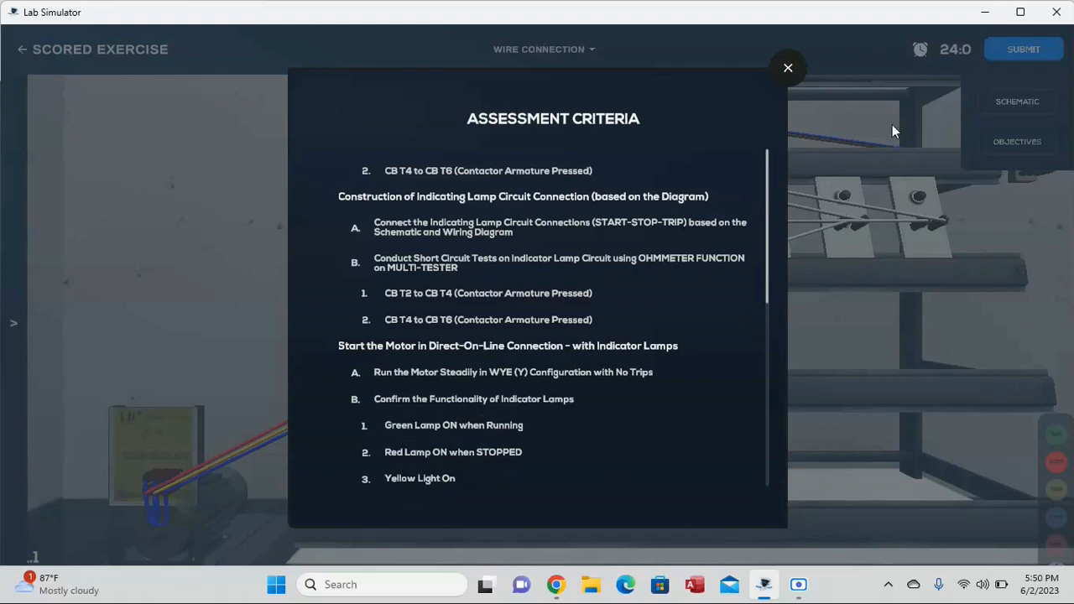
click(788, 67)
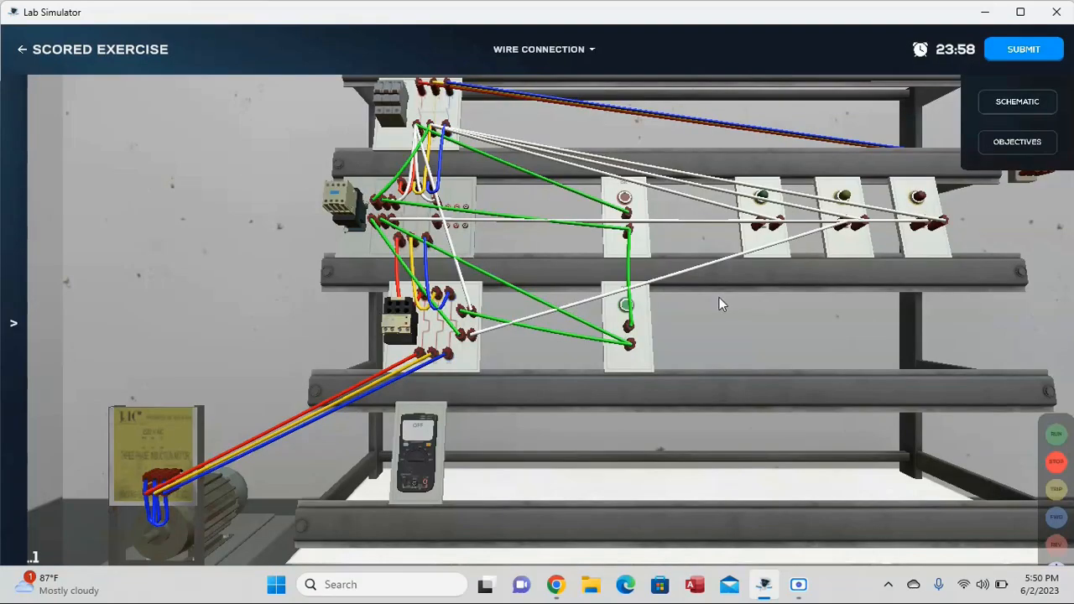
drag(765, 423, 772, 449)
scroll(574, 330, up, 1)
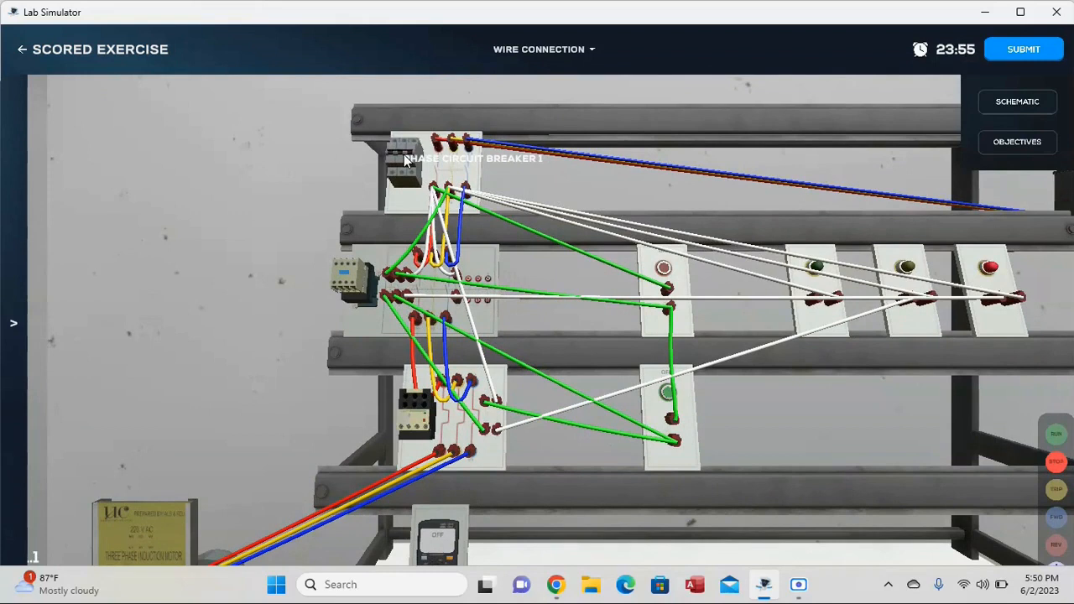
drag(794, 409, 657, 317)
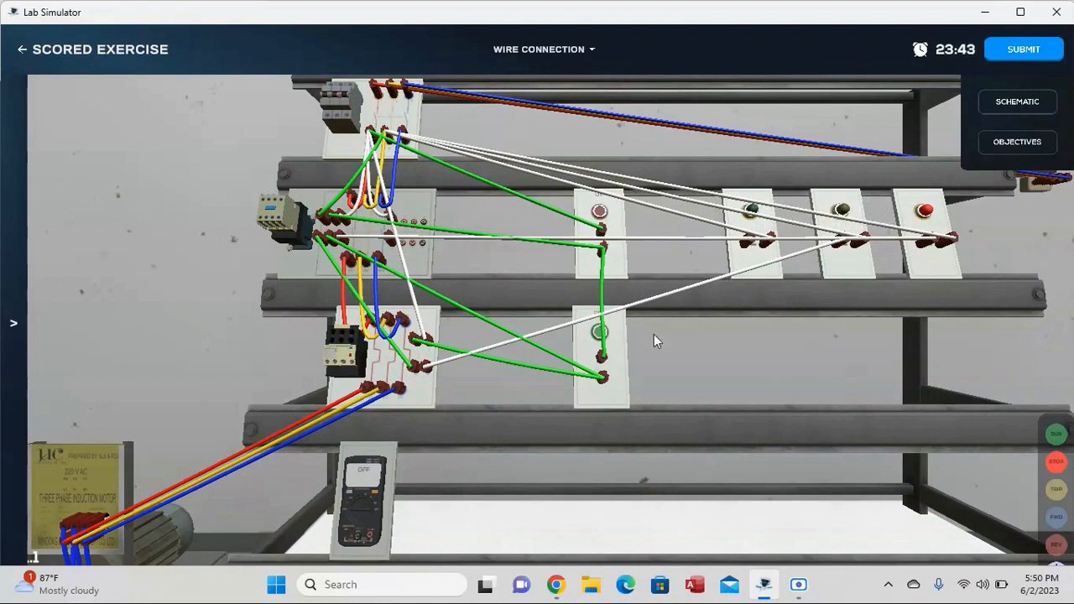
Start the motor and stop it again to confirm the function of the green and red indicator lamps.
click(603, 334)
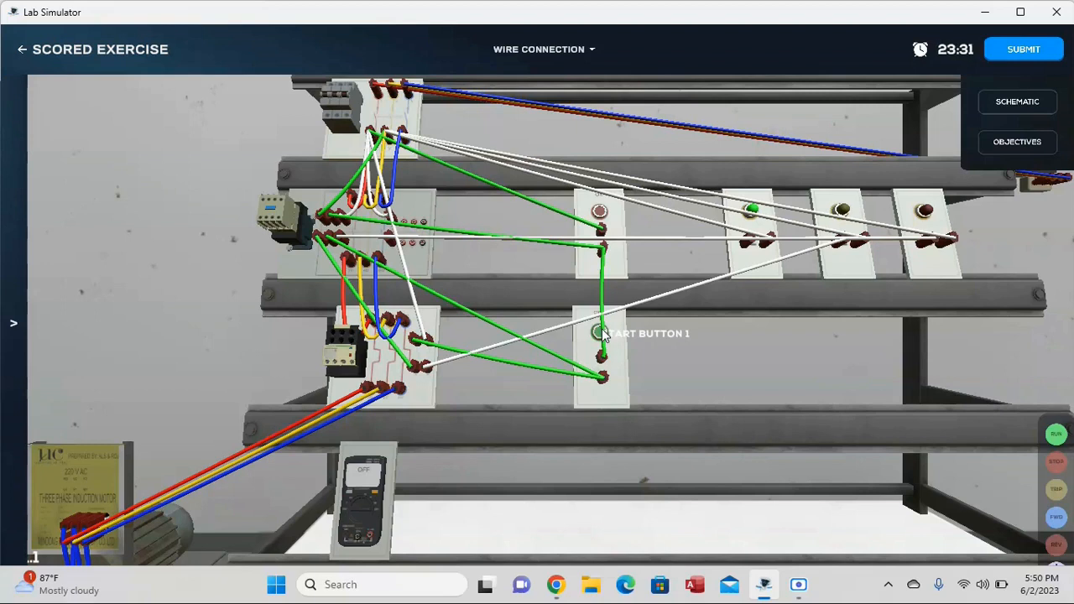
click(601, 215)
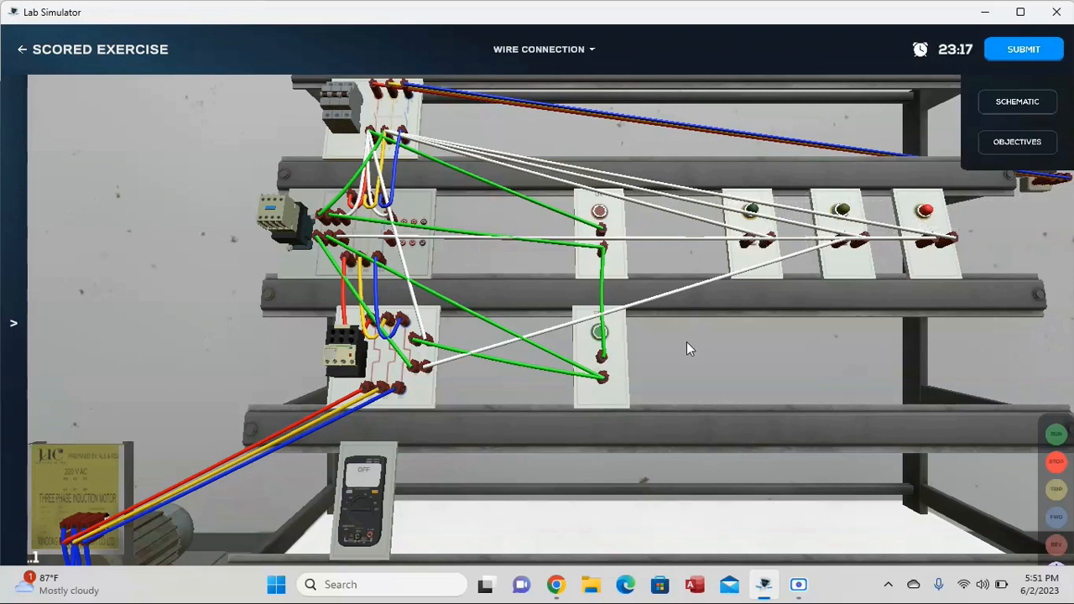
drag(686, 341, 714, 326)
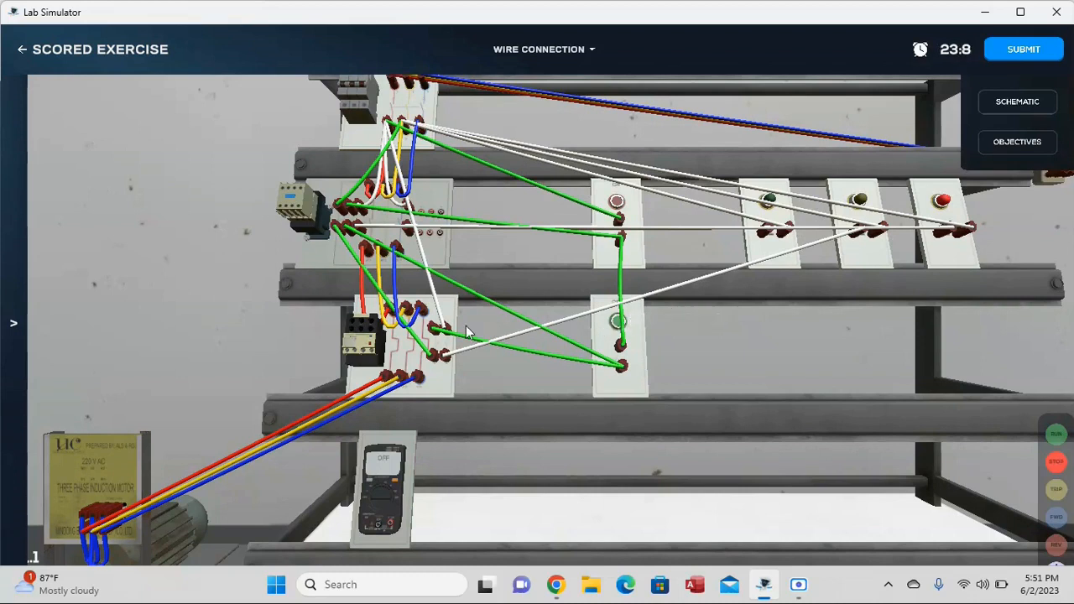
Inspect the thermal overload relay and its trip lamp wiring, and start the motor for the trip test.
scroll(466, 327, up, 3)
scroll(541, 329, up, 4)
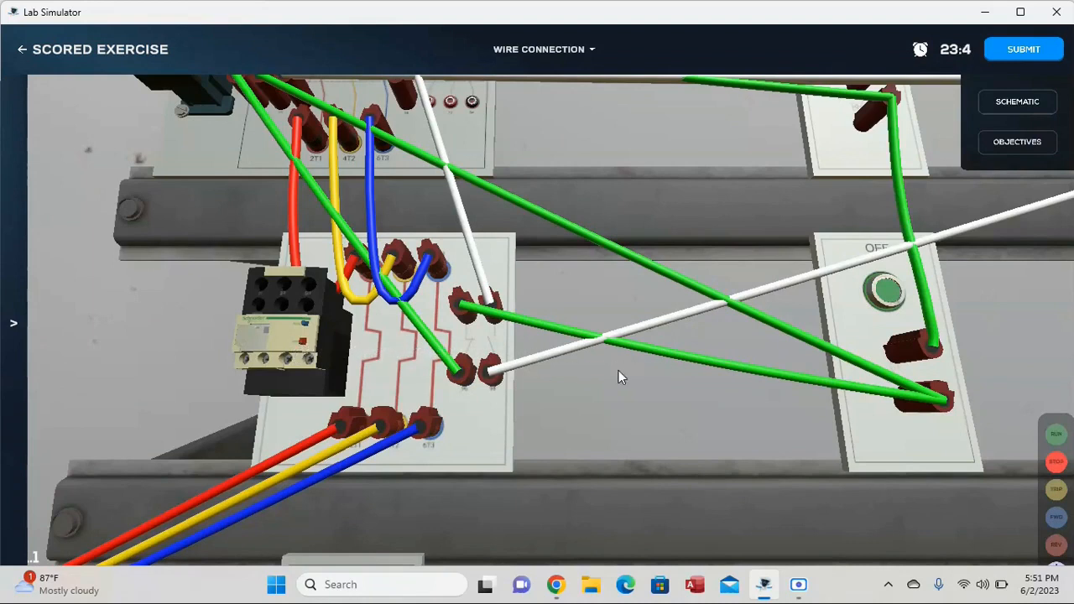
drag(618, 374, 694, 371)
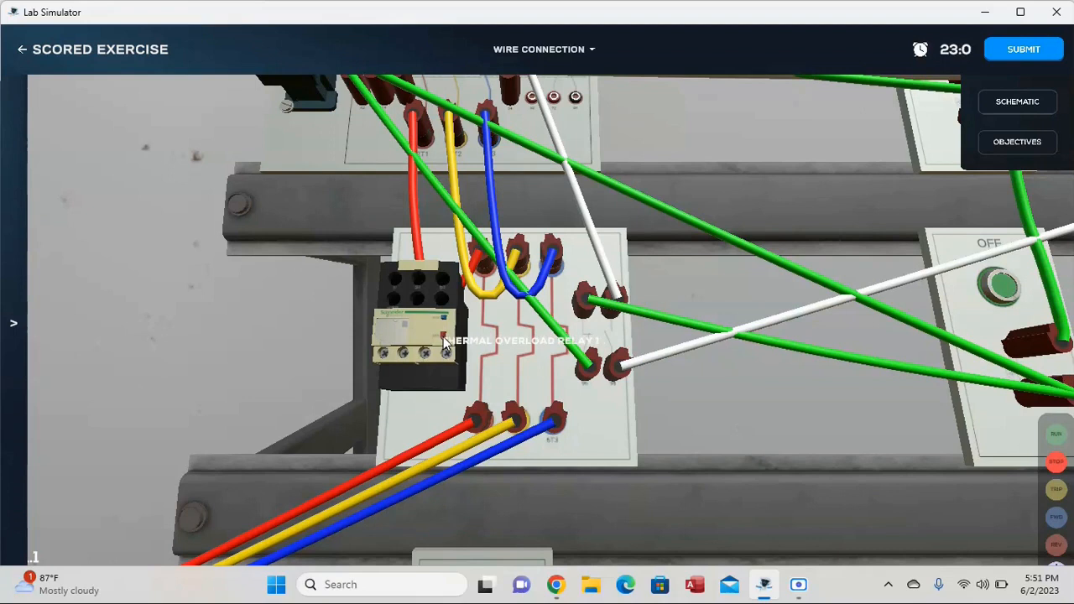
scroll(772, 344, down, 2)
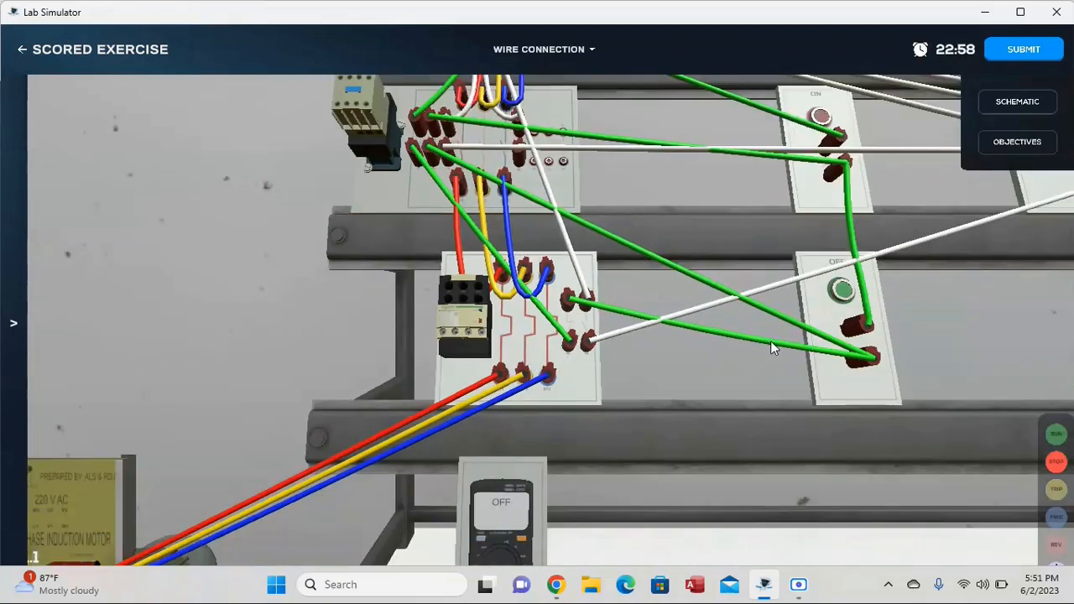
drag(950, 325, 621, 384)
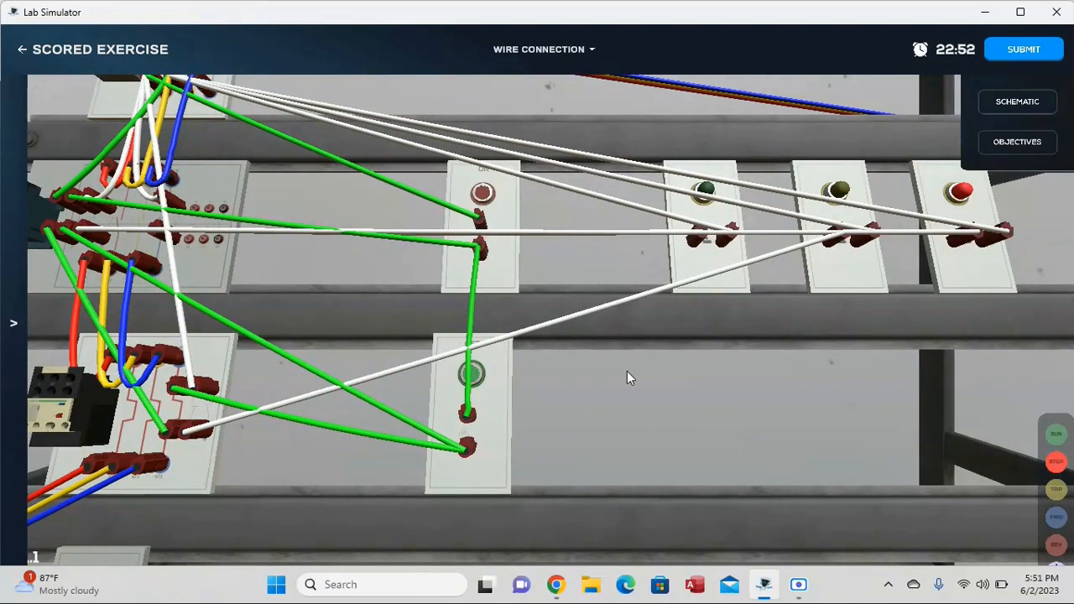
drag(594, 322, 709, 311)
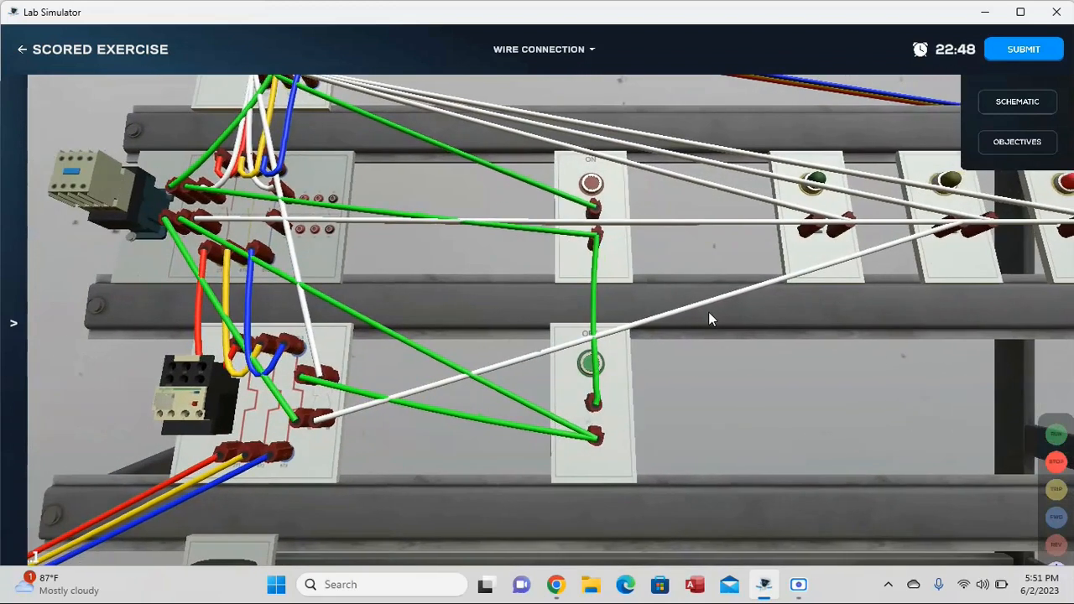
scroll(709, 312, down, 1)
scroll(585, 353, down, 1)
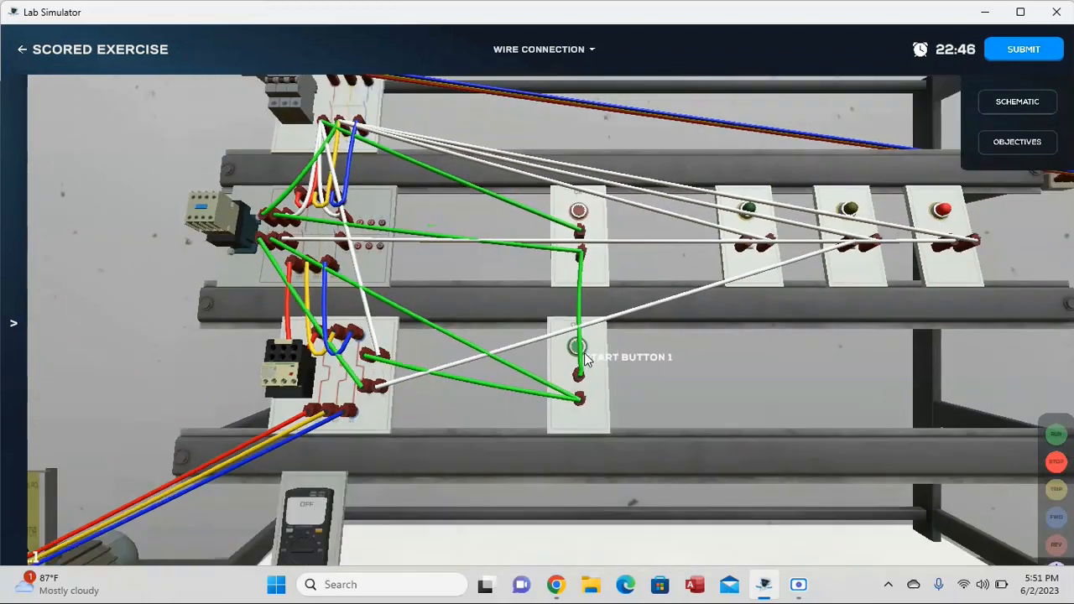
click(581, 353)
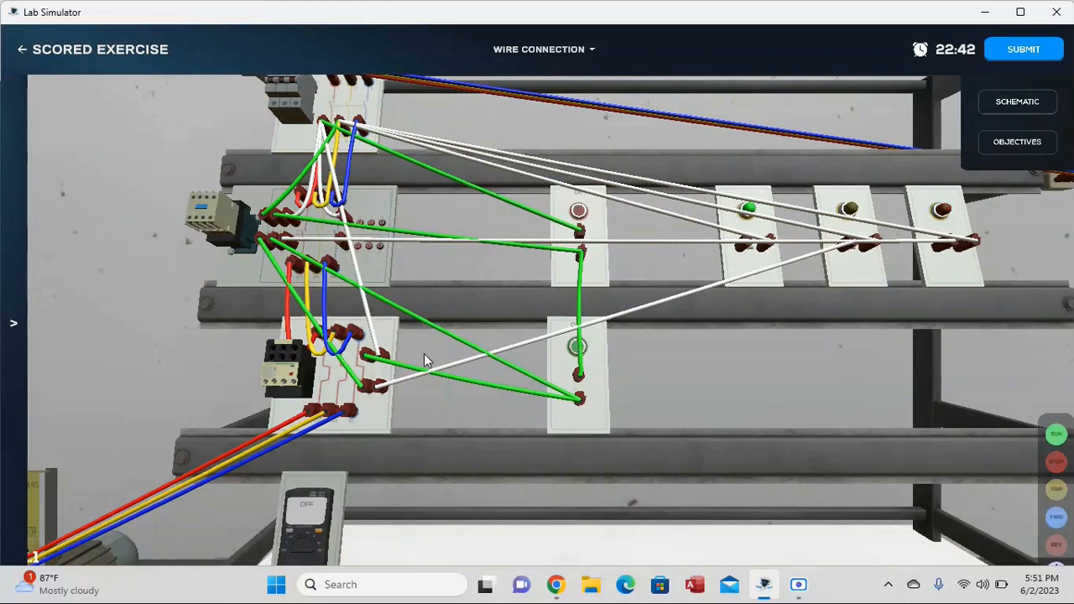
Trip the thermal overload relay while the motor is running and check the yellow trip indicator lamp.
scroll(424, 353, up, 2)
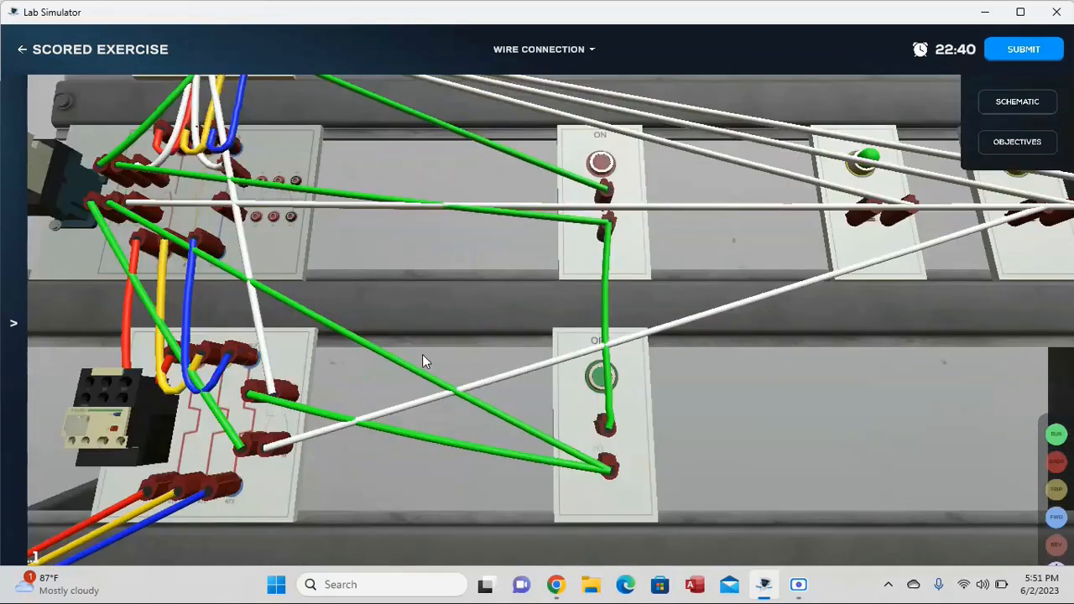
drag(422, 354, 716, 313)
scroll(714, 311, up, 3)
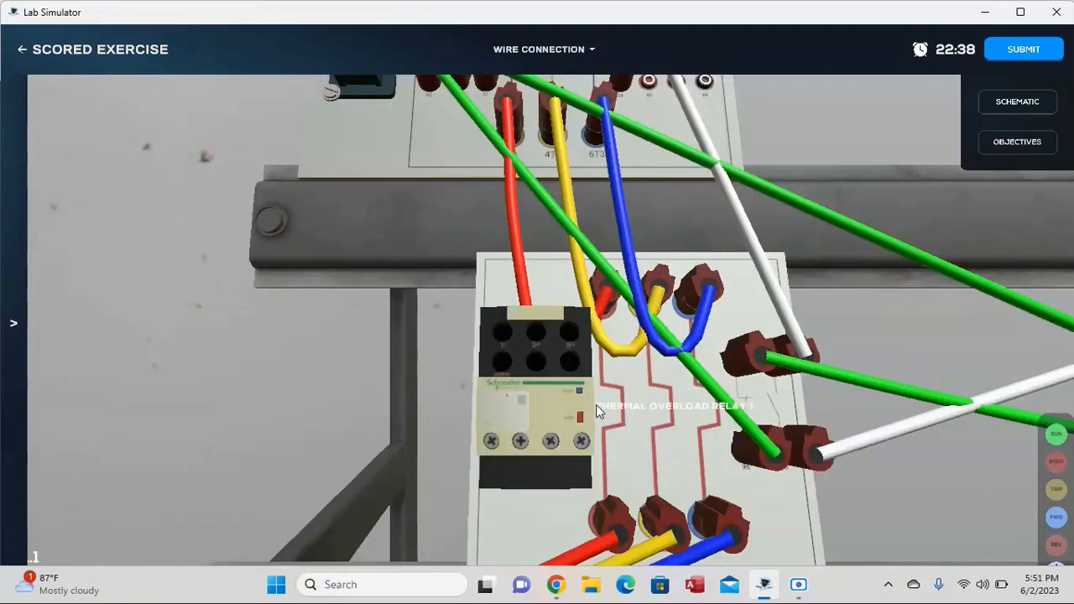
scroll(819, 364, down, 5)
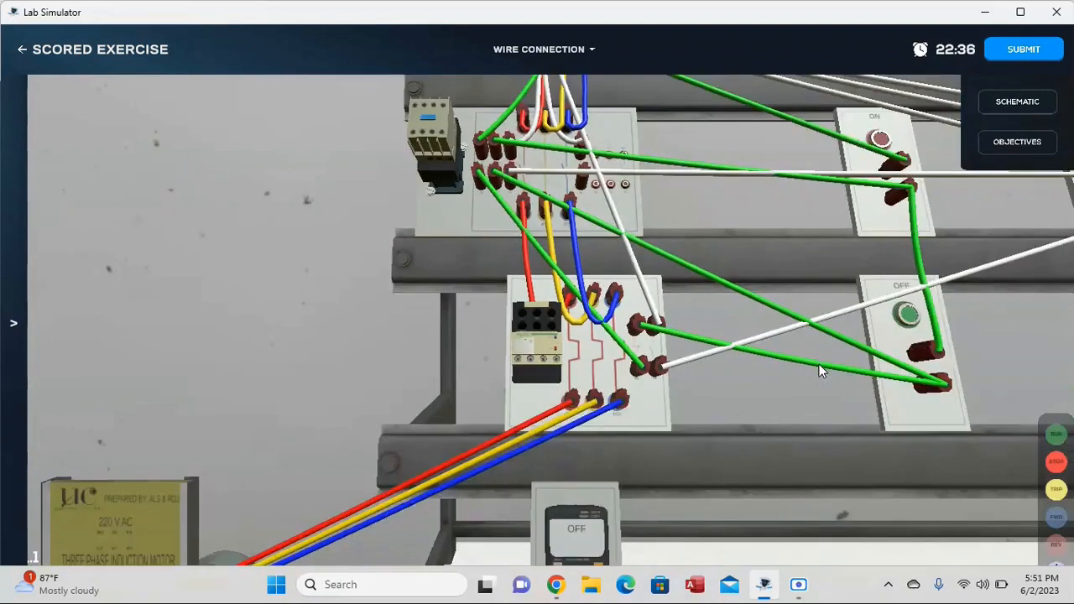
drag(944, 340, 517, 400)
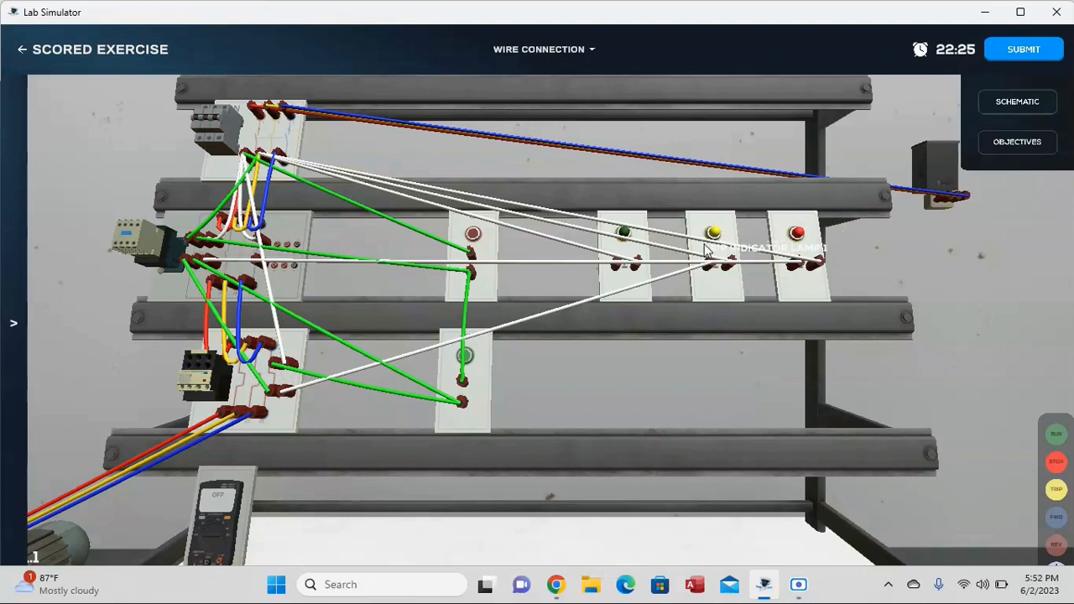
Reset the thermal overload relay to clear the trip condition.
drag(359, 319, 724, 289)
scroll(584, 337, up, 5)
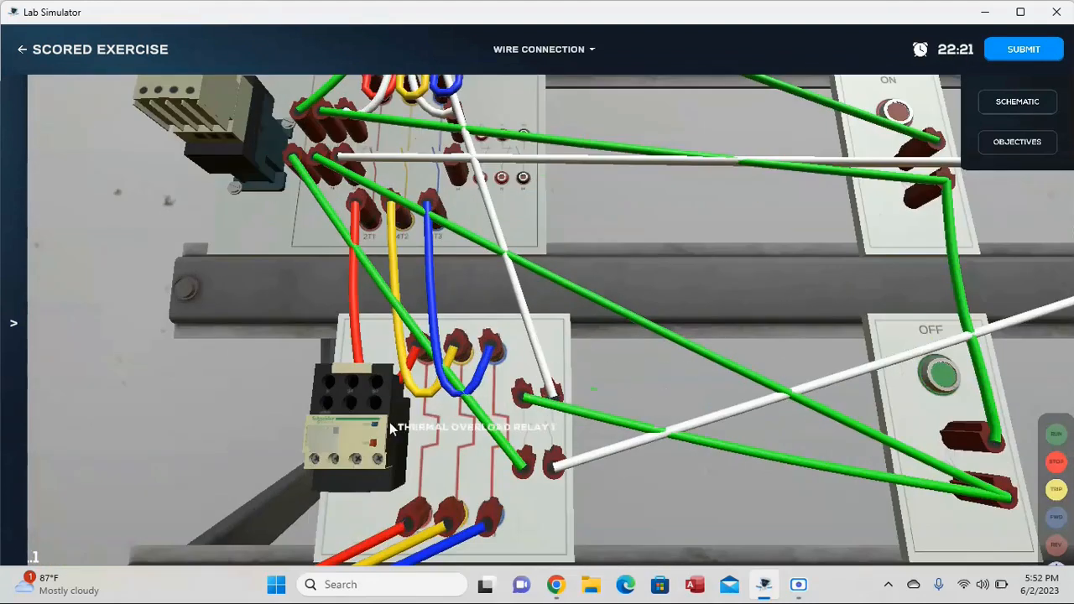
scroll(864, 348, down, 5)
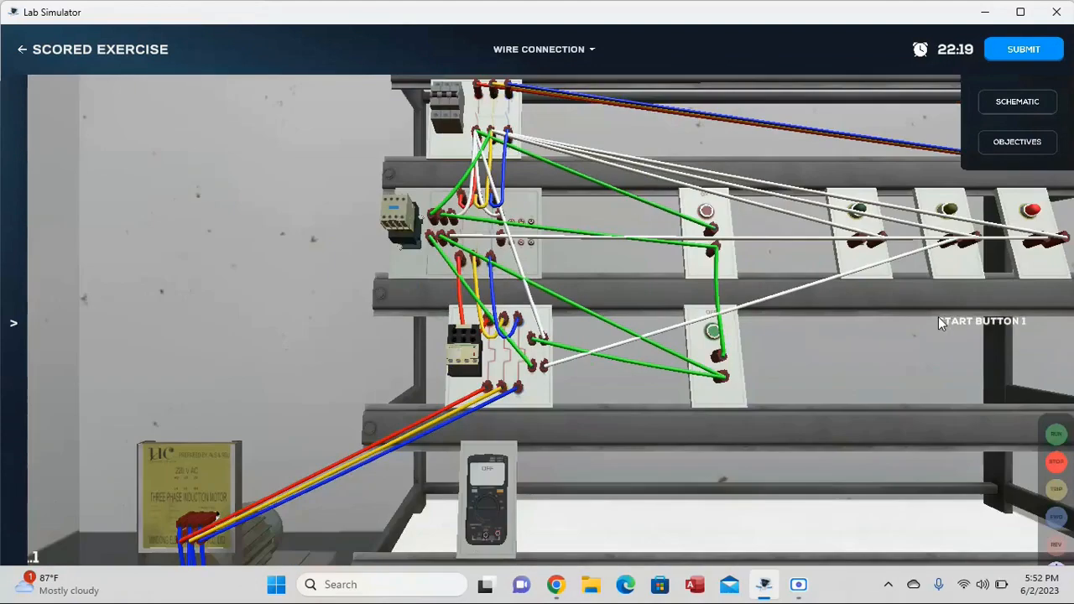
Recheck the start and stop buttons against the three indicator lamps.
scroll(853, 331, down, 3)
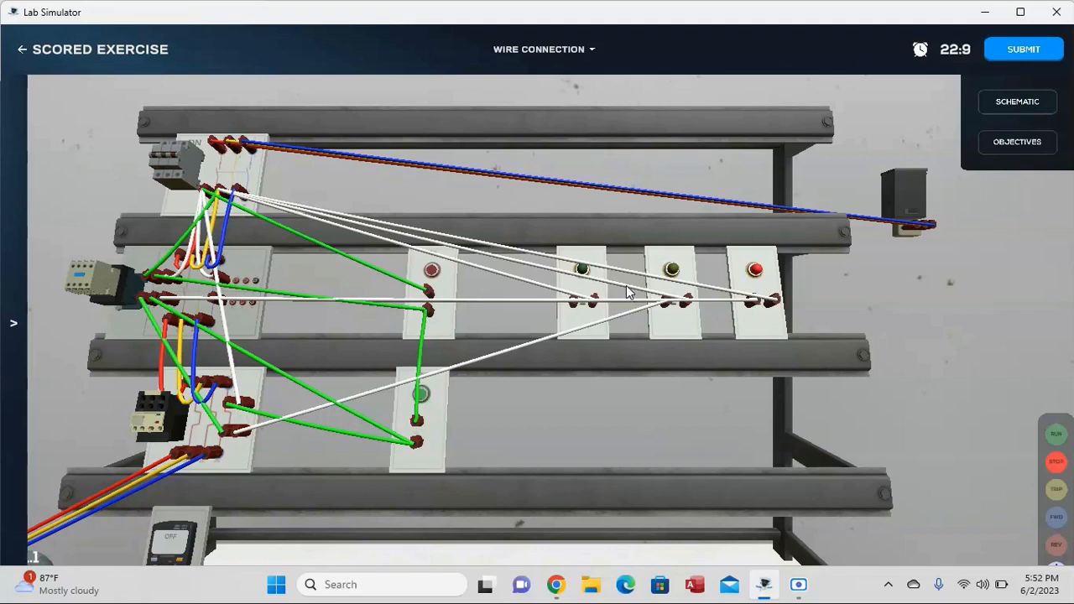
click(420, 398)
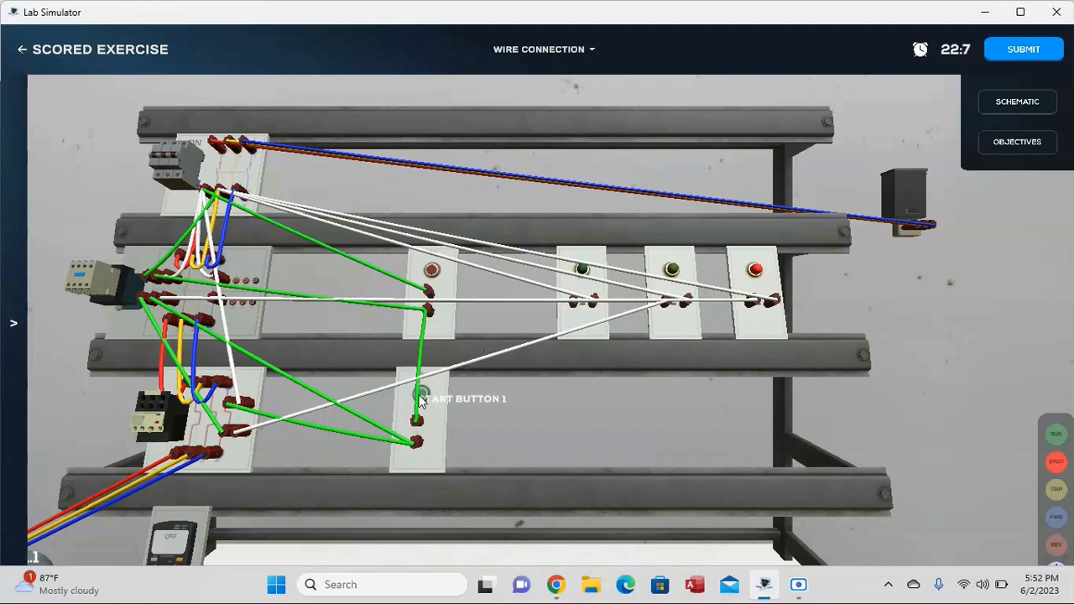
click(434, 274)
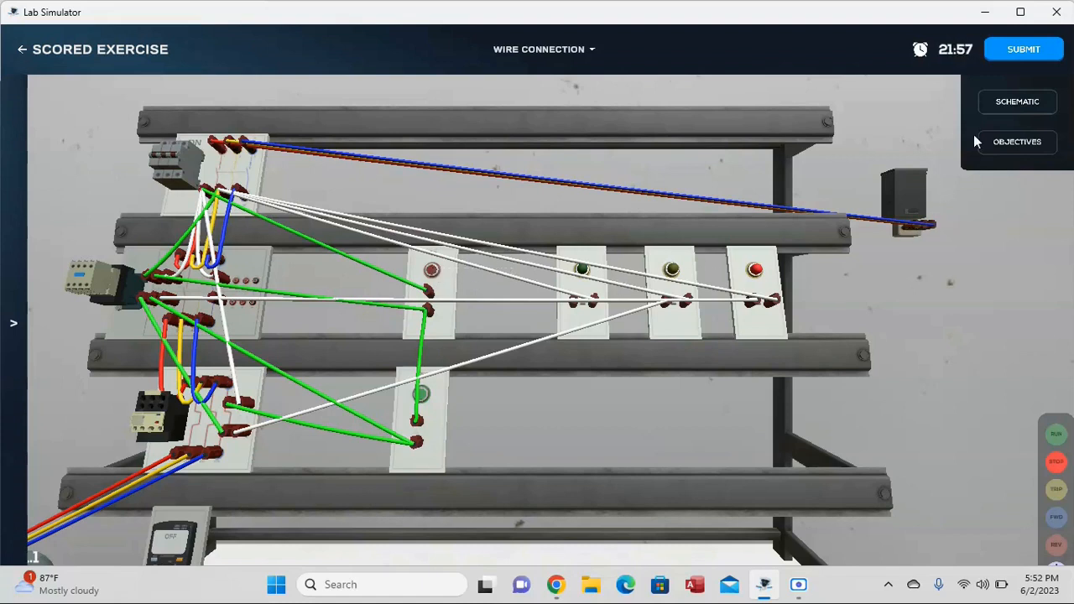
Submit the scored exercise and confirm ending the session.
click(1002, 54)
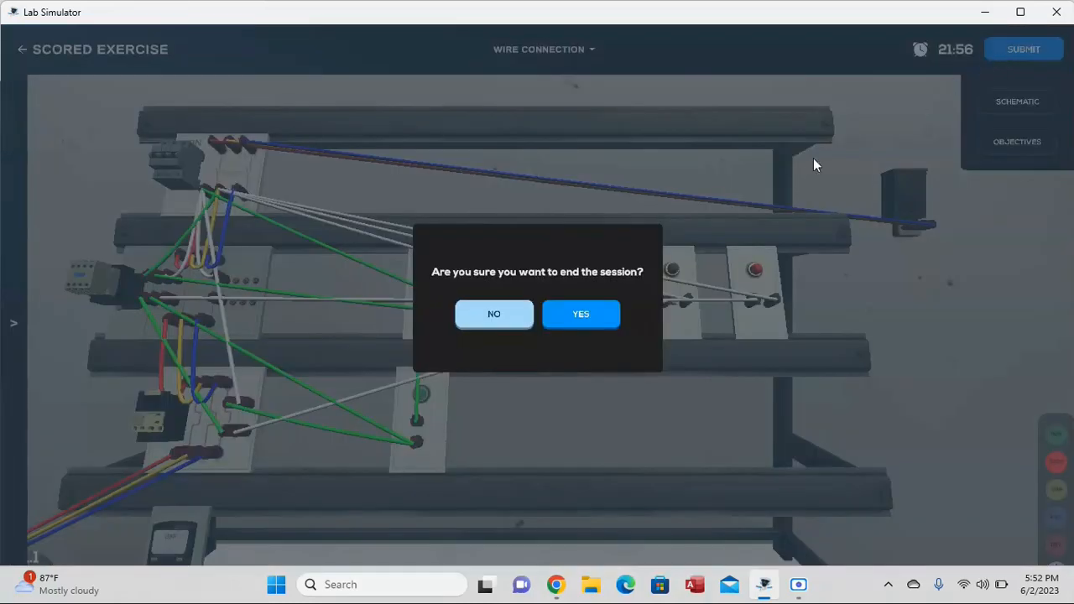
click(559, 318)
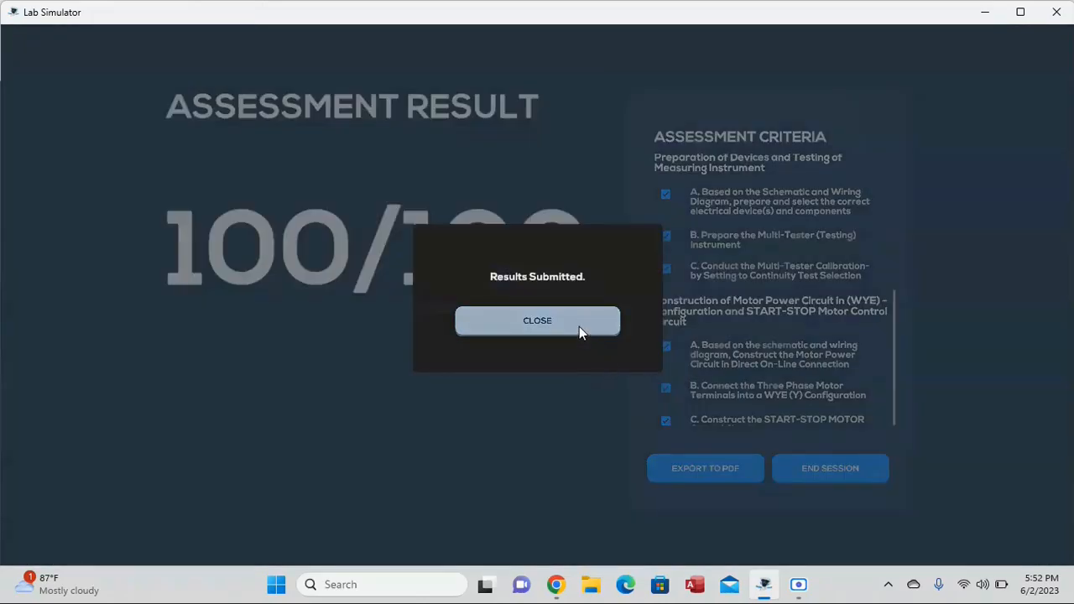